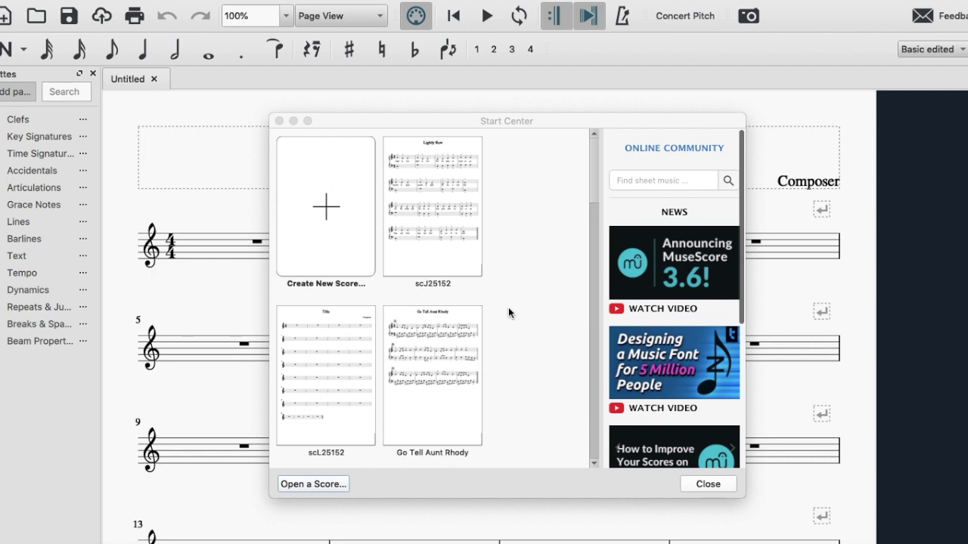
# Start a new score titled "Twinkle, Twinkle Little Star" with W. A. Mozart as composer
pyautogui.click(325, 218)
pyautogui.write('Tw')
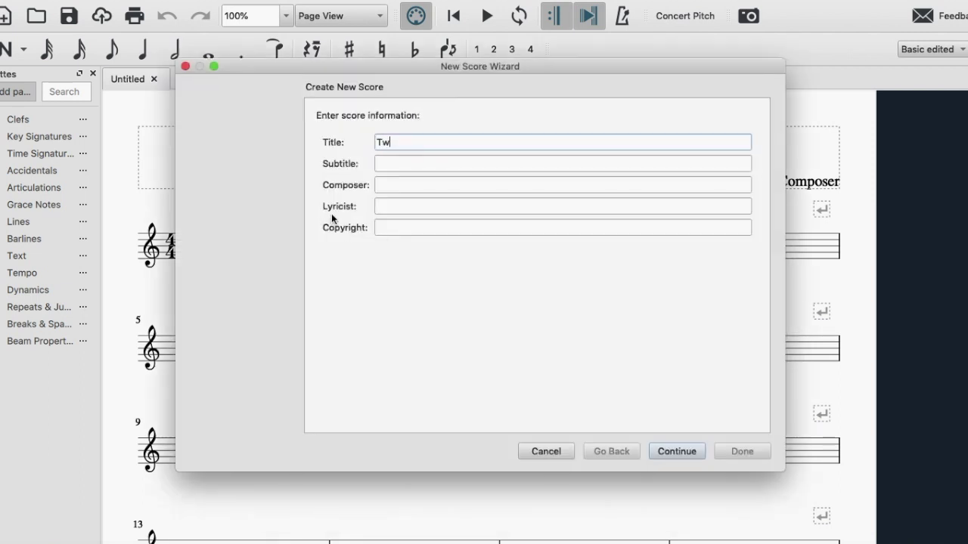
pyautogui.write('inkle, Twinkle Little Star')
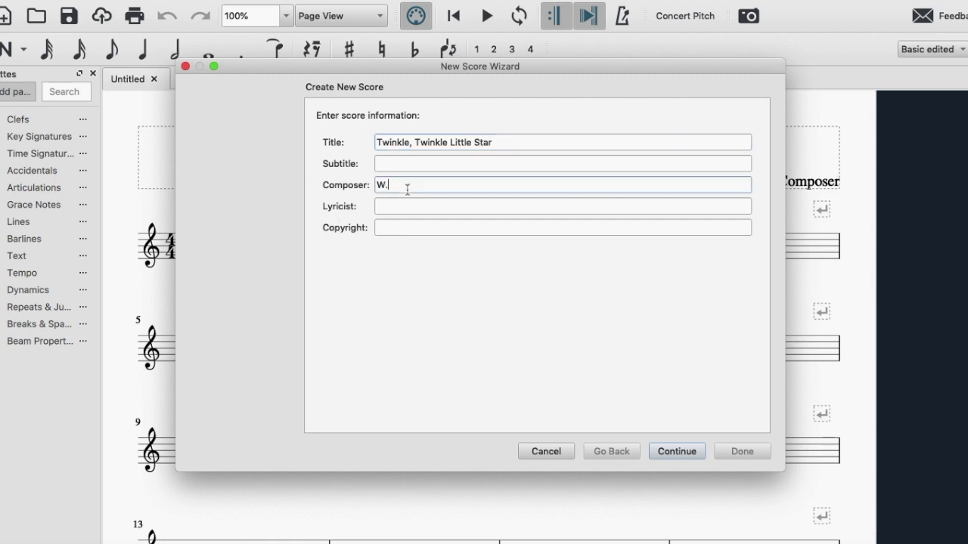
pyautogui.click(407, 189)
pyautogui.write('W. A. Mozart')
pyautogui.click(670, 451)
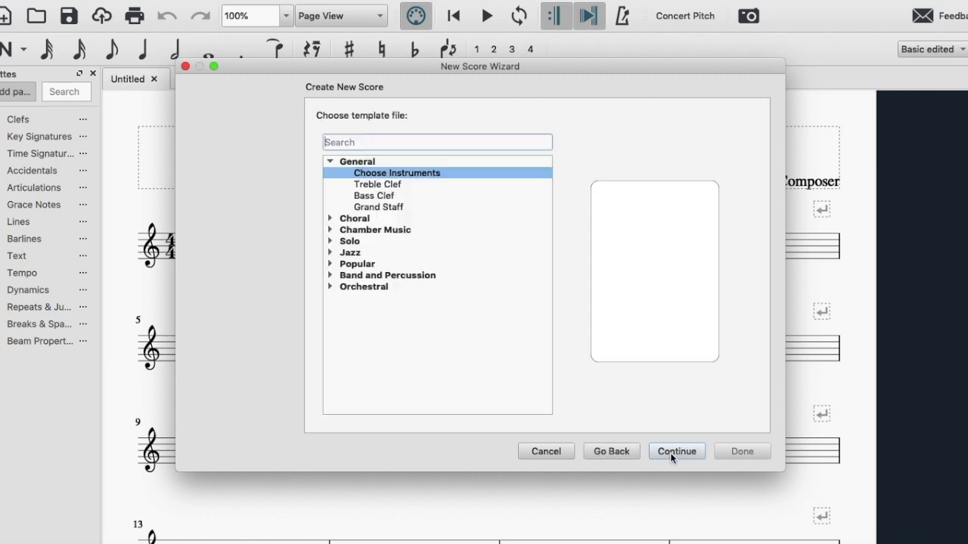
# Choose the String Quartet chamber music template and create the score with no sharps or flats, 4/4 time and 32 measures
pyautogui.click(331, 230)
pyautogui.click(373, 243)
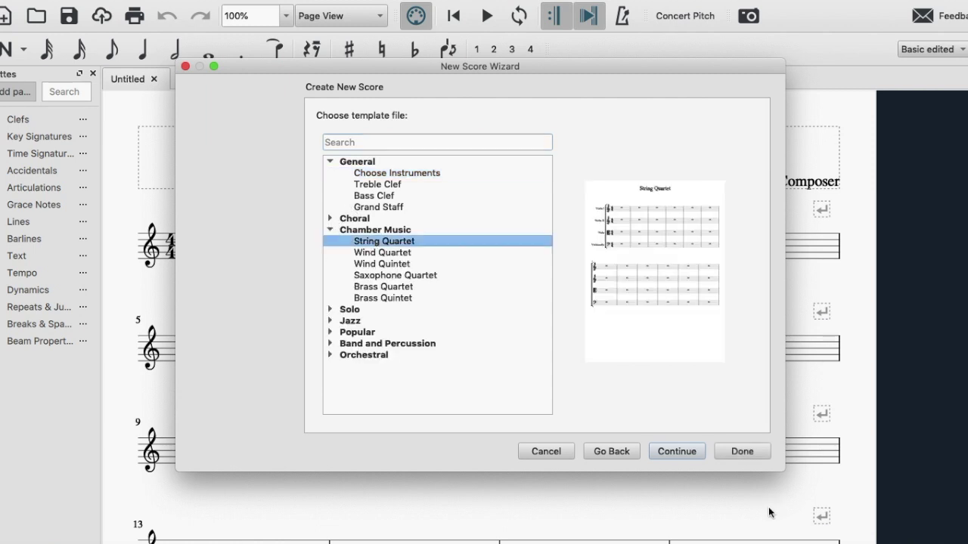
pyautogui.click(680, 452)
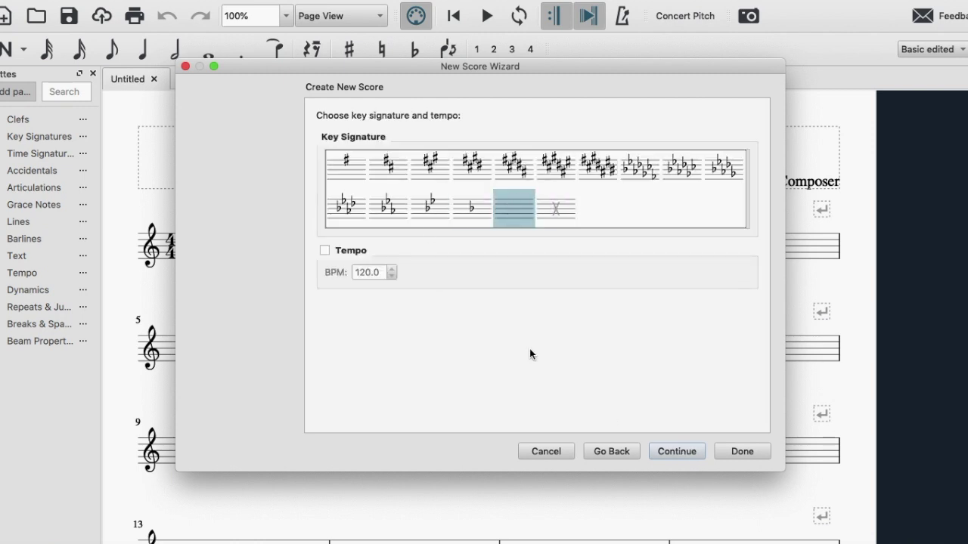
pyautogui.click(686, 451)
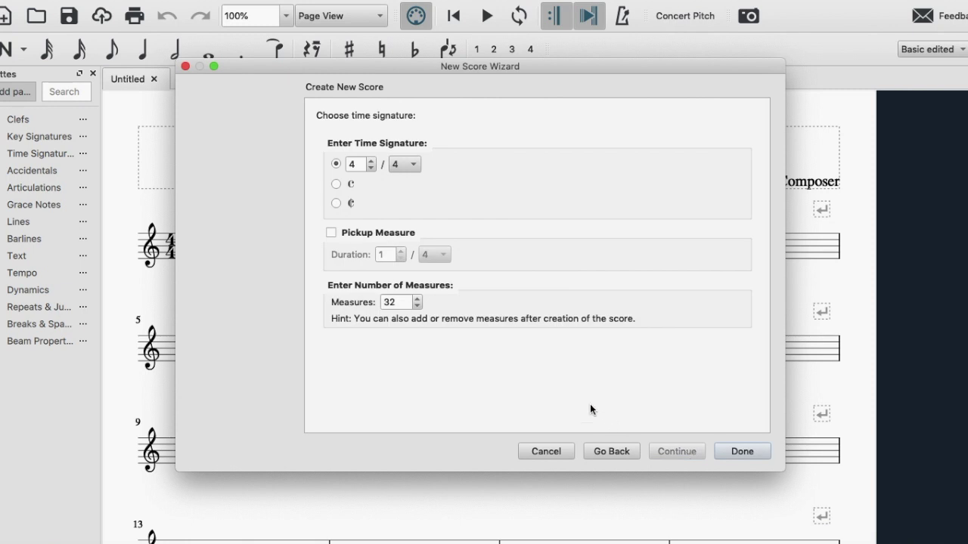
pyautogui.click(736, 454)
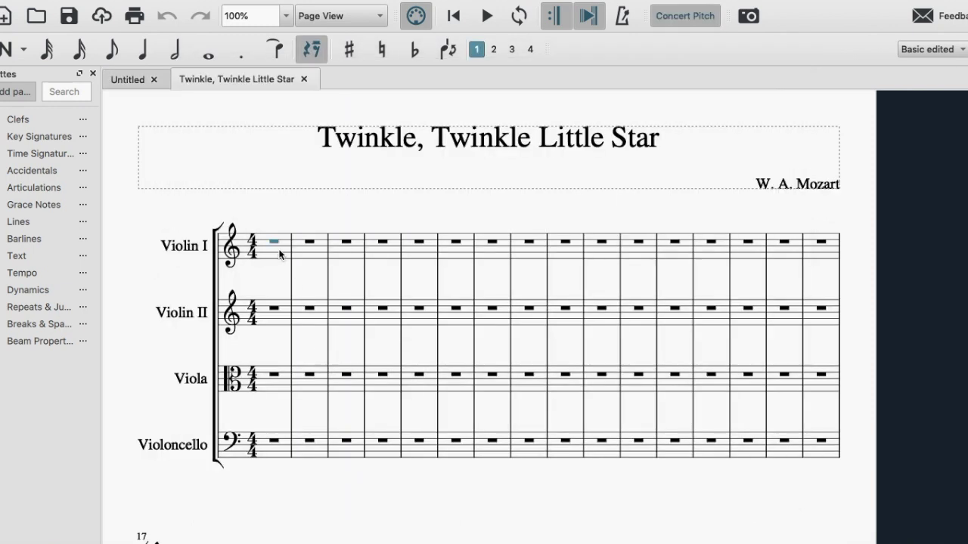
# Enter the quarter notes C5, C5, G5, G5 in measure 1 of the Violin I staff
pyautogui.click(134, 346)
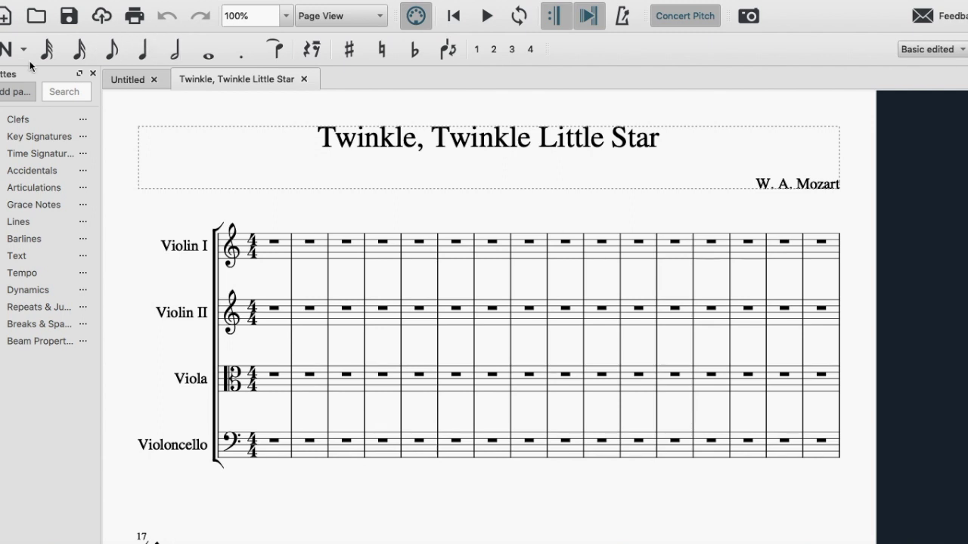
pyautogui.click(4, 52)
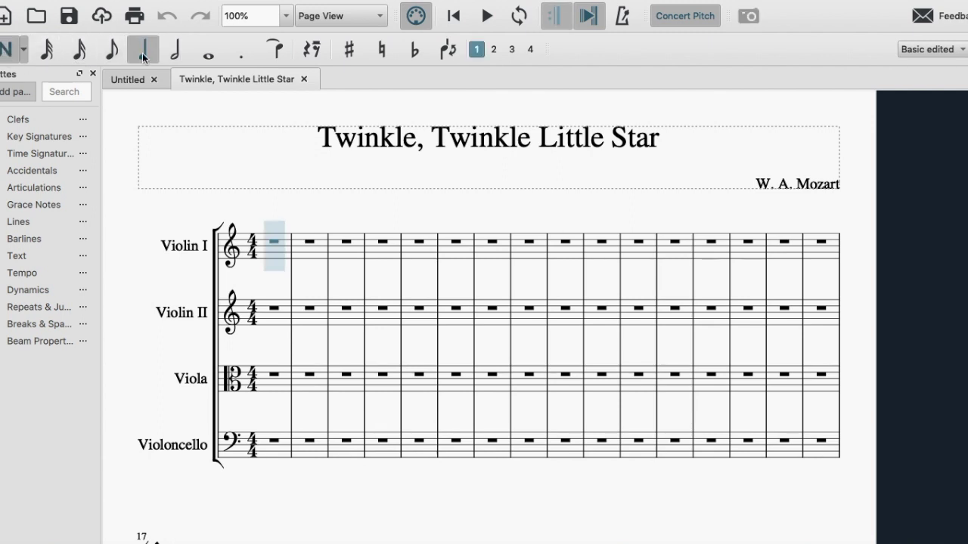
pyautogui.click(275, 244)
pyautogui.click(282, 243)
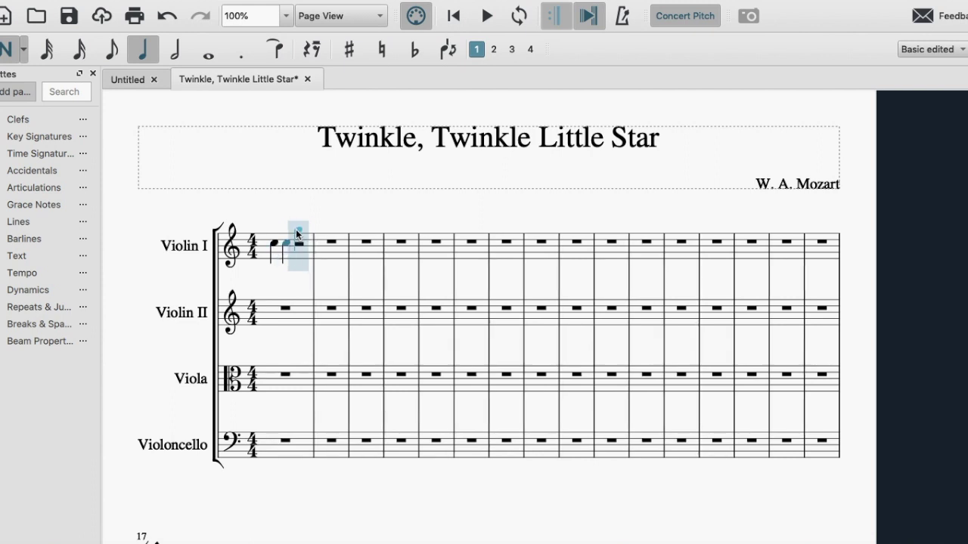
pyautogui.click(297, 229)
pyautogui.click(311, 230)
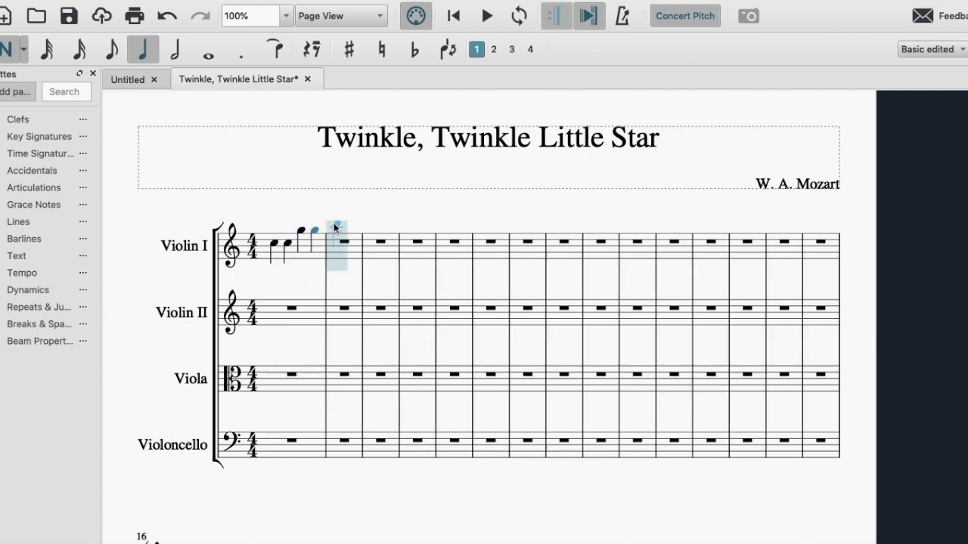
# Fill measure 2 of Violin I with two quarter notes A5 and a half note G5
pyautogui.click(333, 225)
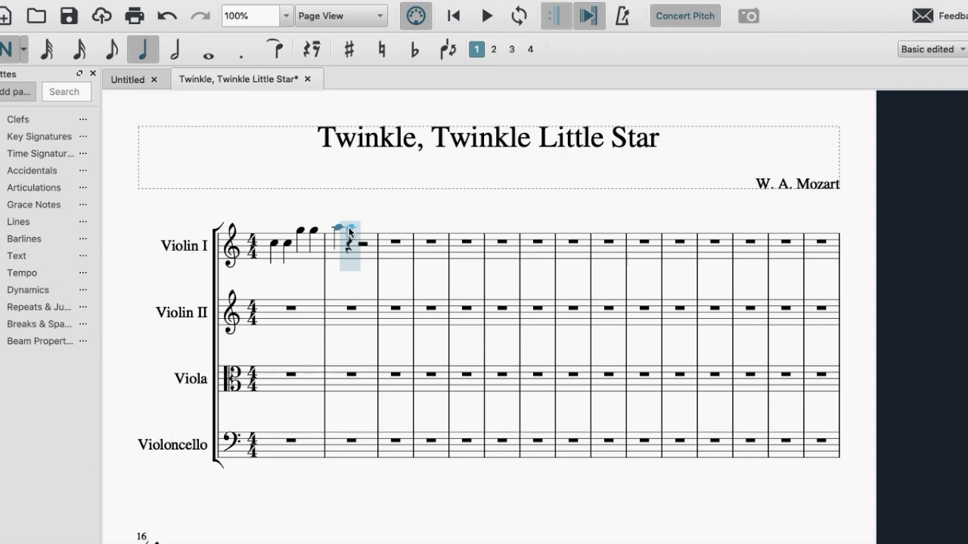
pyautogui.click(349, 226)
pyautogui.click(362, 232)
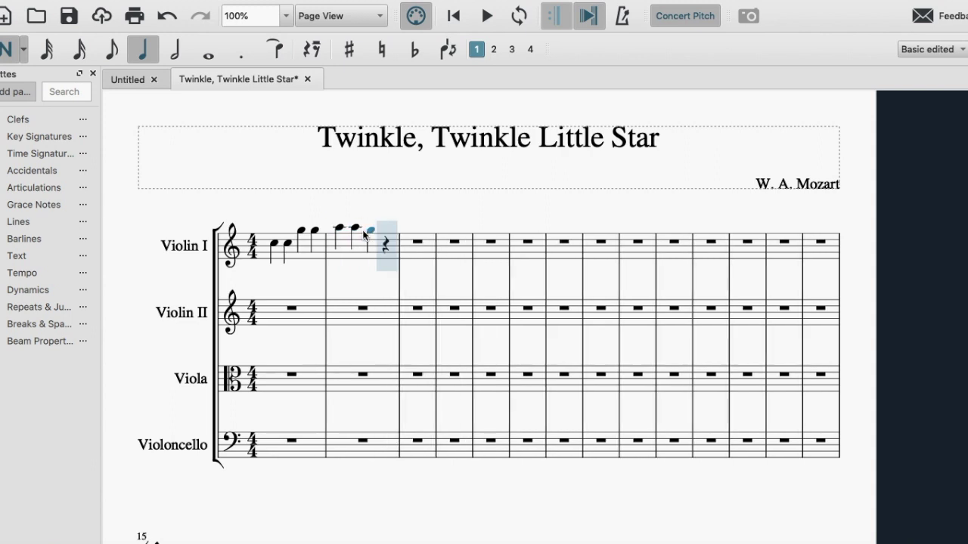
pyautogui.hotkey('ctrl', 'z')
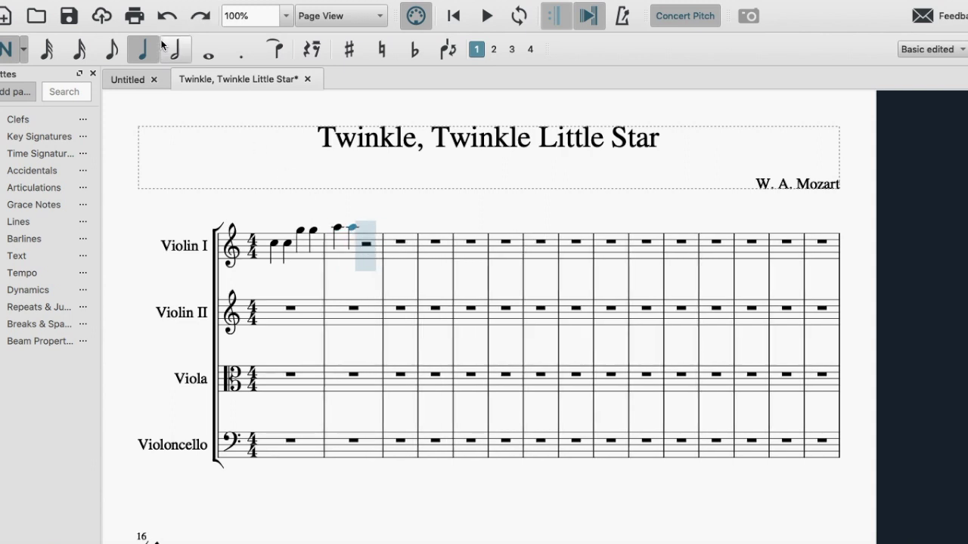
pyautogui.press('6')
pyautogui.click(364, 229)
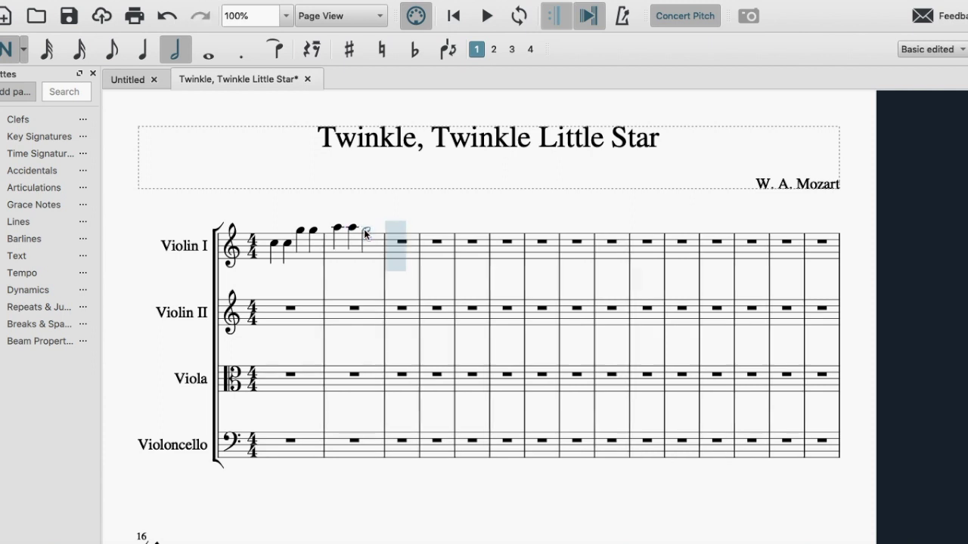
# Enter the quarter notes F5, F5, E5, E5 in measure 3 of Violin I
pyautogui.click(143, 49)
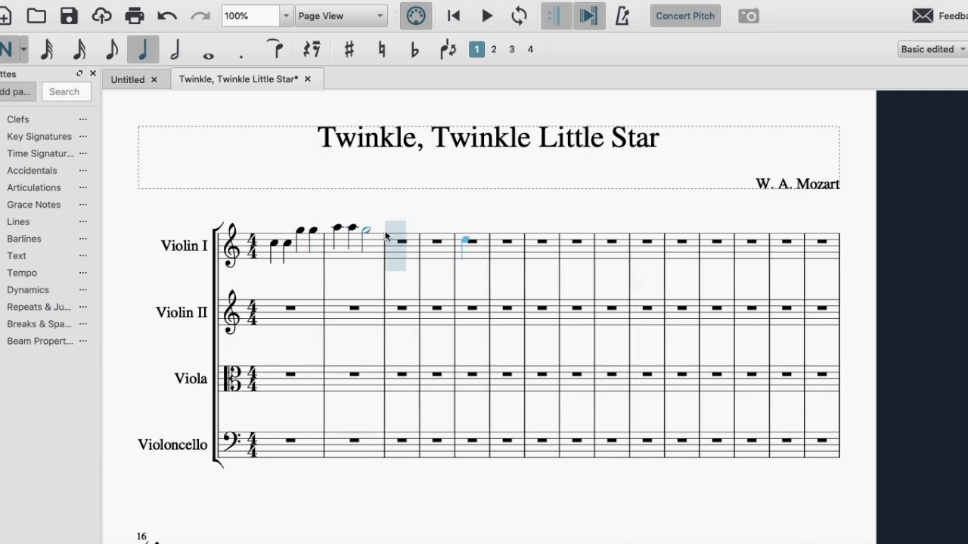
pyautogui.click(400, 236)
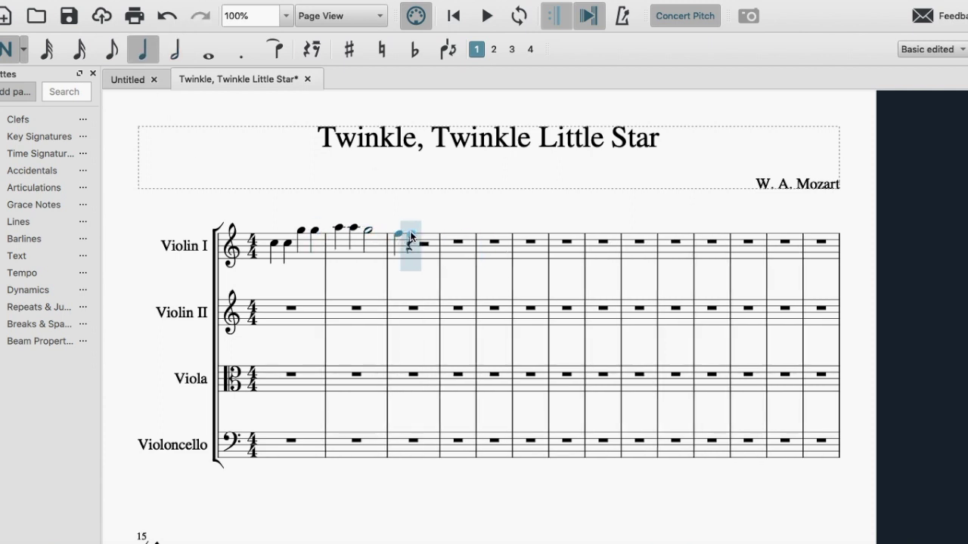
pyautogui.click(410, 236)
pyautogui.click(424, 240)
pyautogui.click(439, 237)
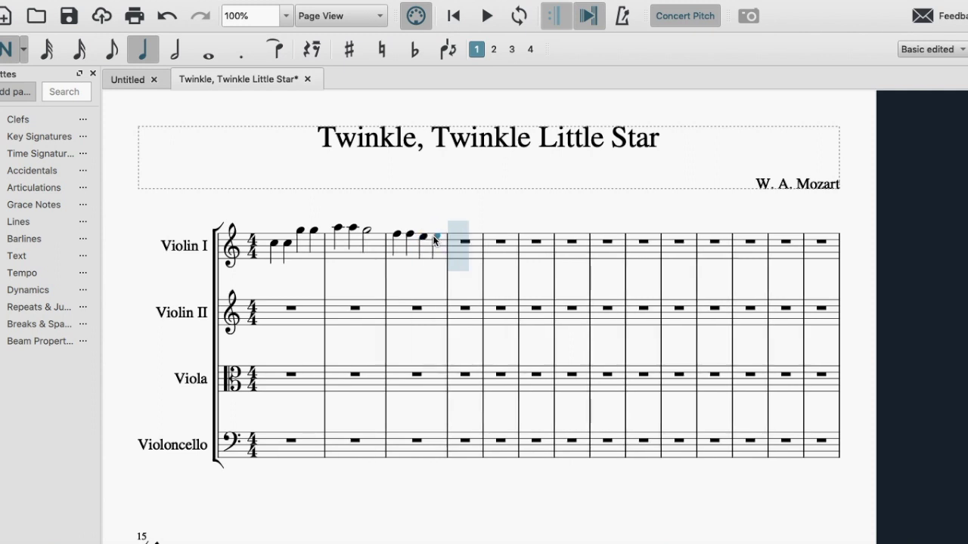
# Fill measure 4 of Violin I with two quarter notes D5 and a half note C5
pyautogui.click(451, 238)
pyautogui.click(470, 238)
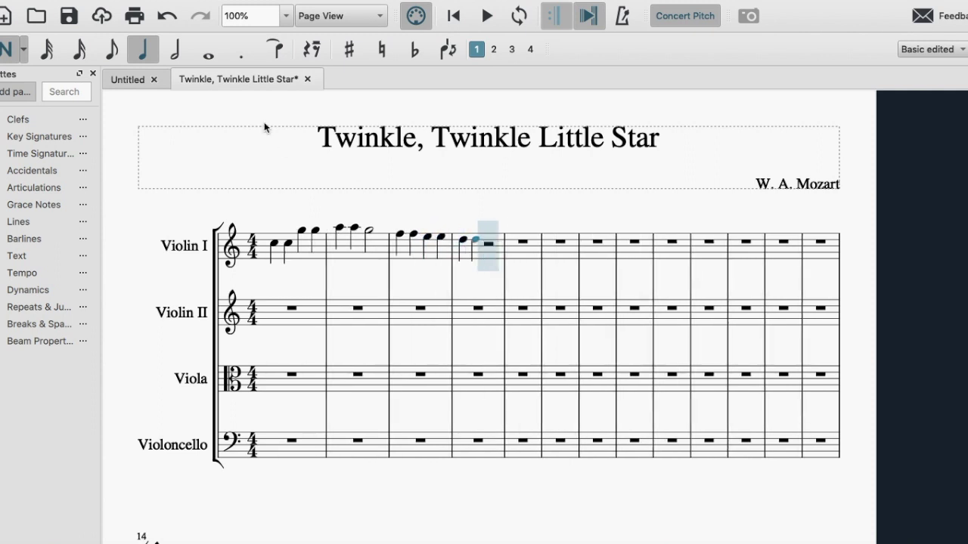
pyautogui.click(175, 49)
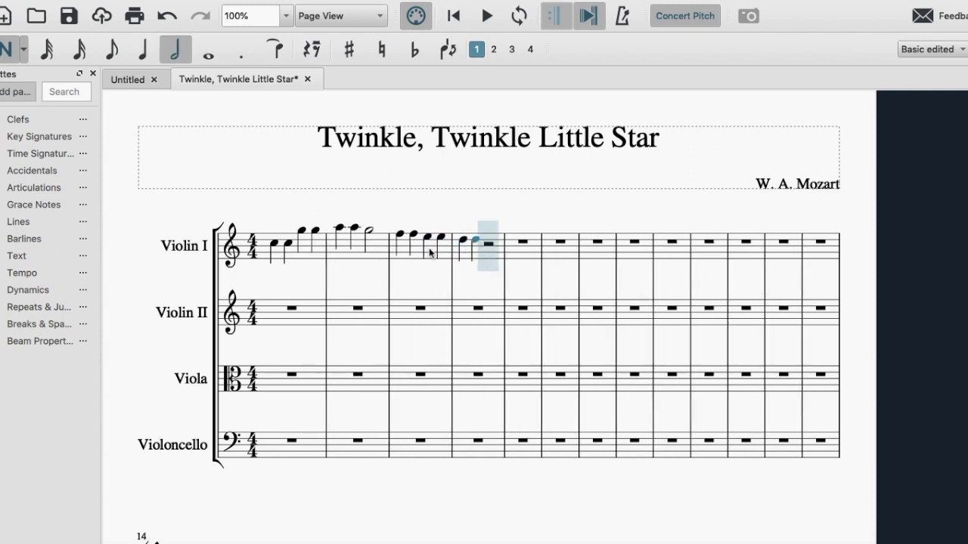
pyautogui.click(479, 240)
# Enter the quarter notes G5, G5, F5, F5 in measure 5 of Violin I
pyautogui.click(143, 51)
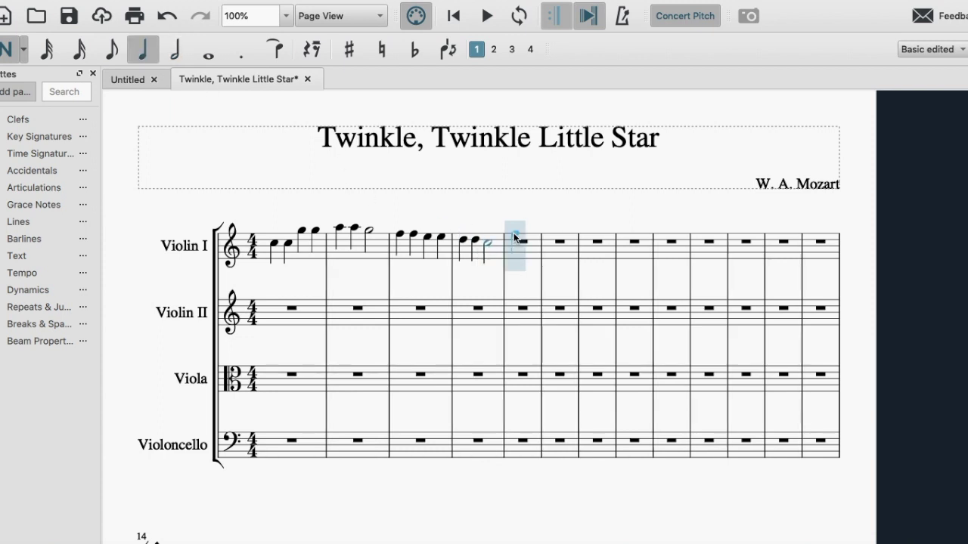
pyautogui.click(516, 231)
pyautogui.click(521, 230)
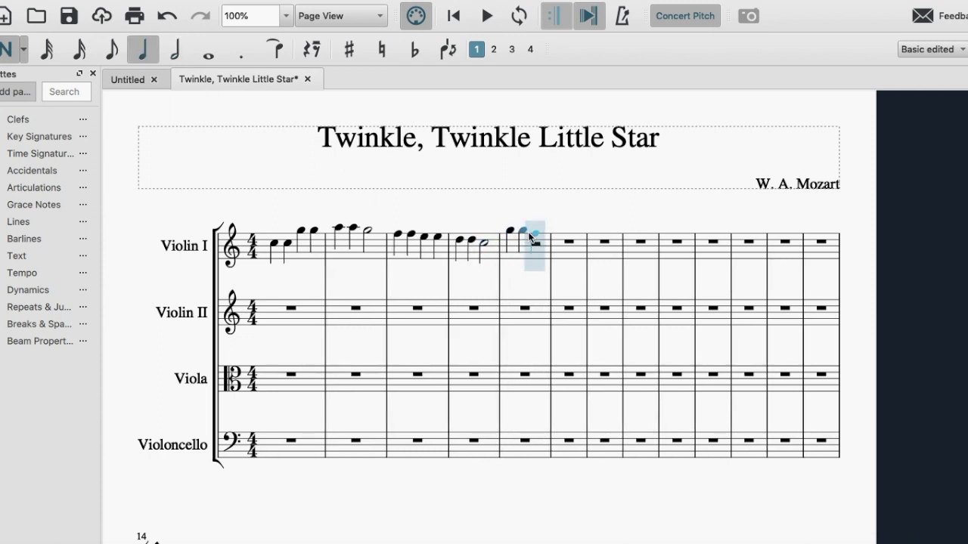
pyautogui.click(533, 234)
pyautogui.click(546, 235)
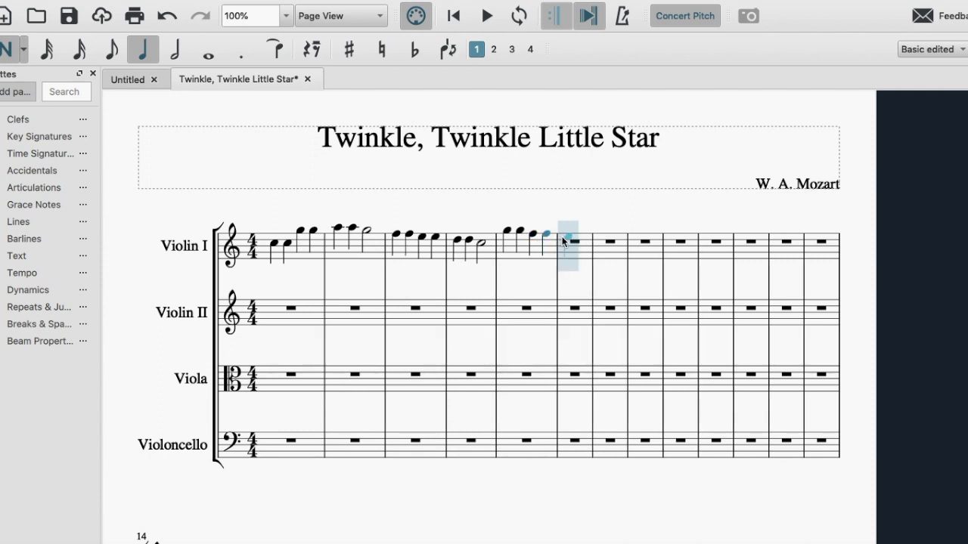
# Fill measure 6 of Violin I with two quarter notes E5 and a half note D5, and end note input
pyautogui.click(561, 237)
pyautogui.click(588, 237)
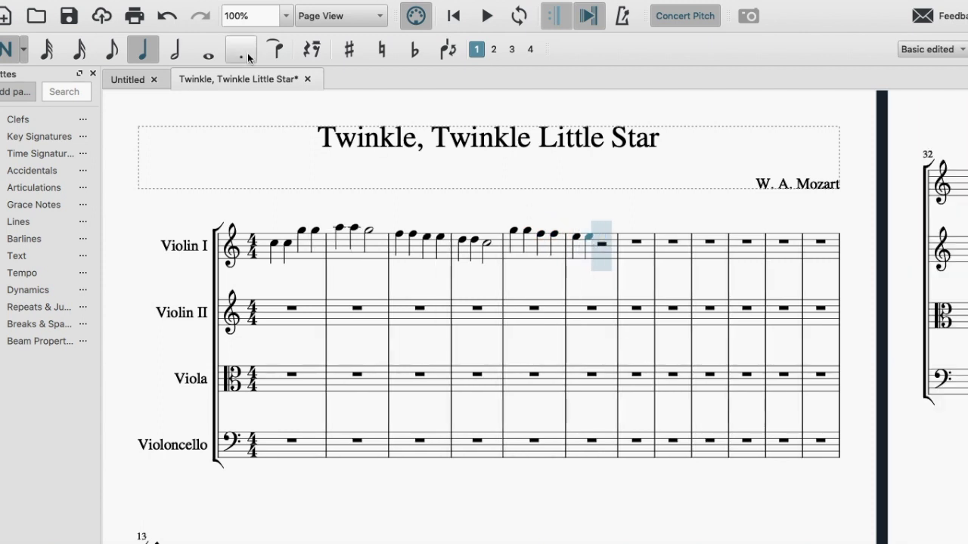
pyautogui.click(175, 50)
pyautogui.click(604, 243)
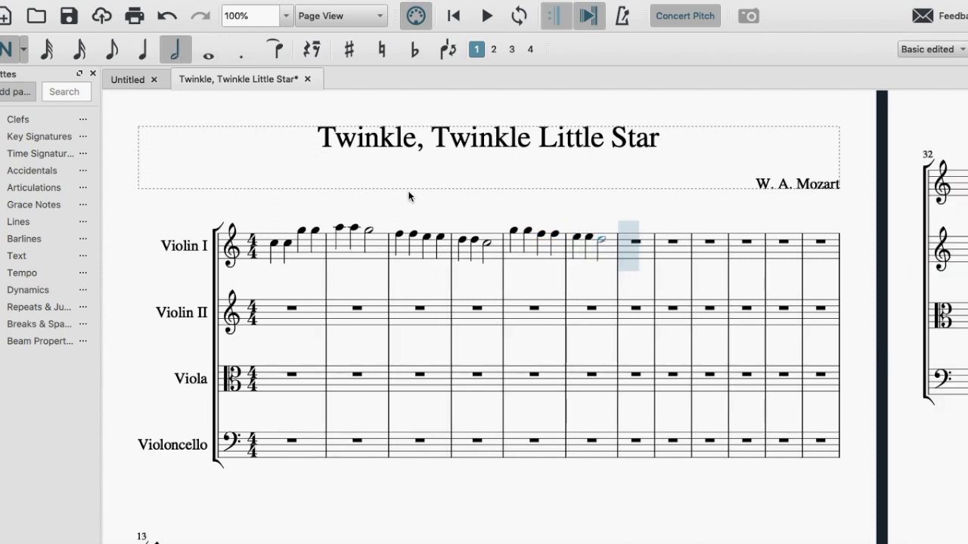
pyautogui.click(4, 53)
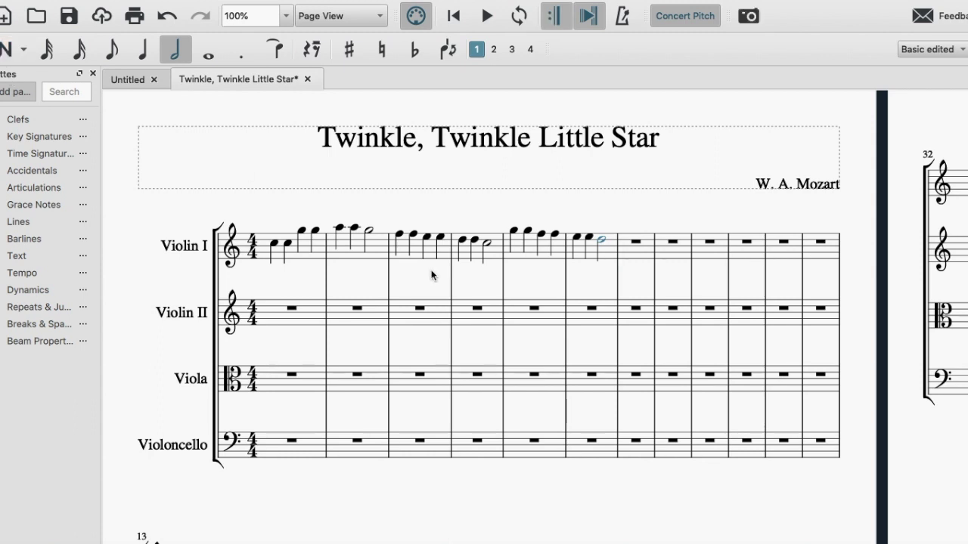
# Copy measures 5 and 6 of Violin I into measures 7 and 8
pyautogui.click(517, 245)
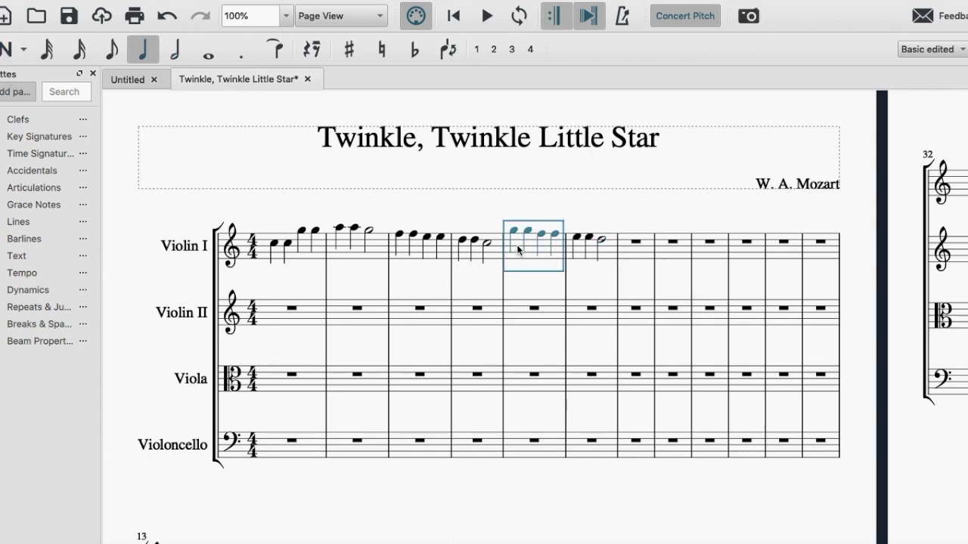
pyautogui.keyDown('shift'); pyautogui.click(604, 253); pyautogui.keyUp('shift')
pyautogui.hotkey('ctrl', 'c')
pyautogui.click(626, 249)
pyautogui.hotkey('ctrl', 'v')
pyautogui.press('Escape')
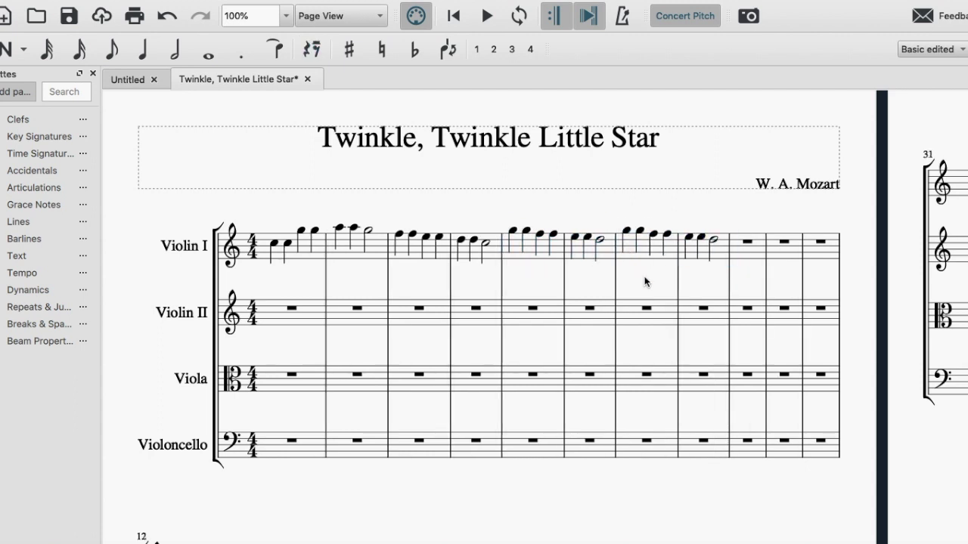
# Copy the first four Violin I measures into measures 9 to 12 and check the pasted notes
pyautogui.click(302, 256)
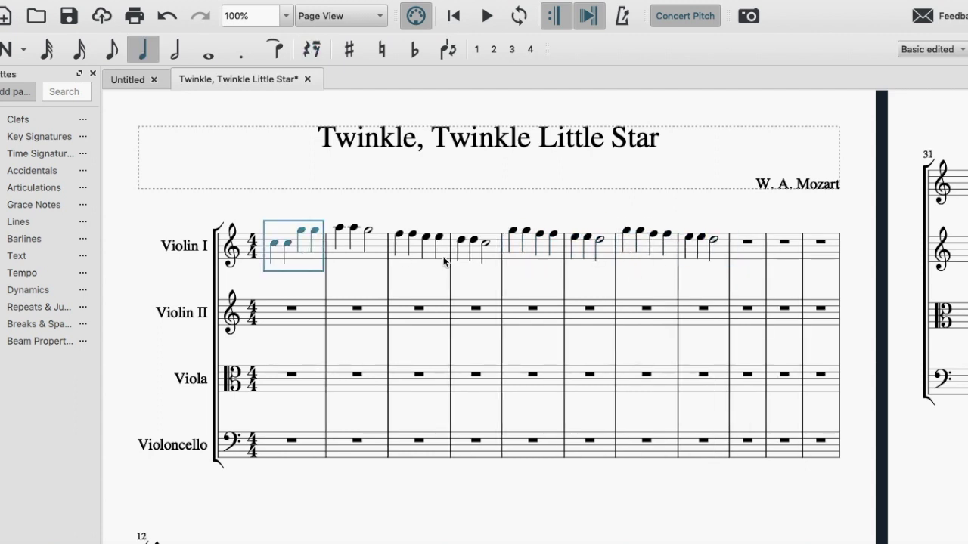
pyautogui.keyDown('shift'); pyautogui.click(491, 253); pyautogui.keyUp('shift')
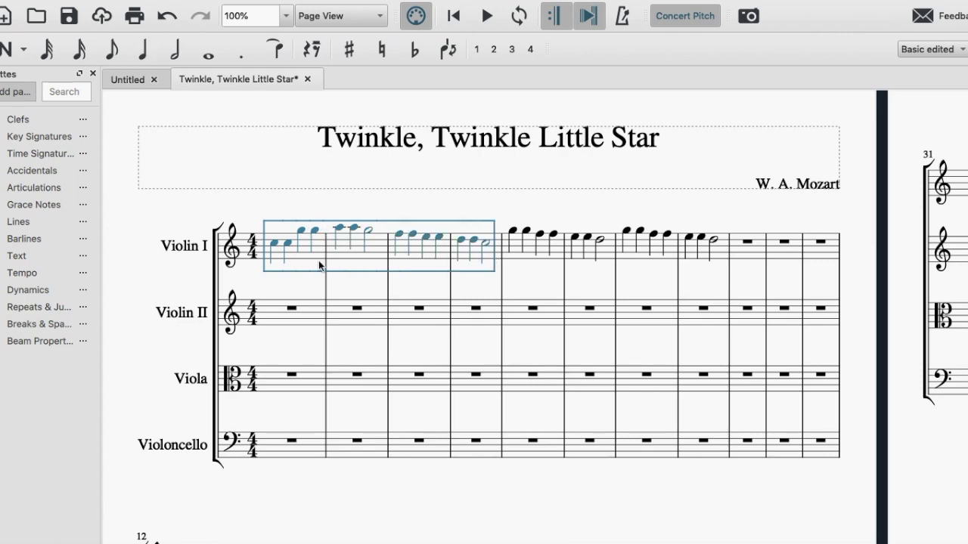
pyautogui.click(749, 257)
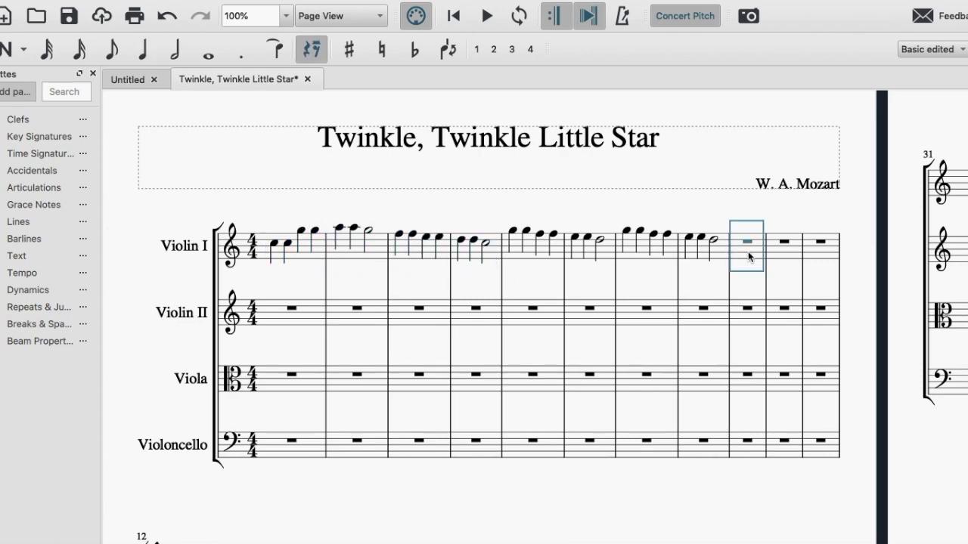
pyautogui.hotkey('ctrl', 'v')
pyautogui.scroll(-3, 675, 273)
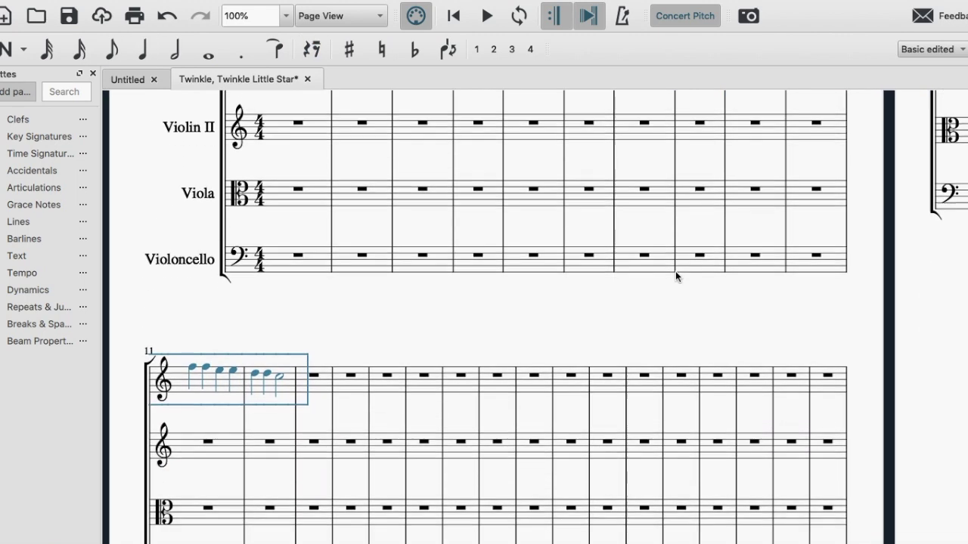
pyautogui.scroll(-1, 635, 273)
pyautogui.press('Escape')
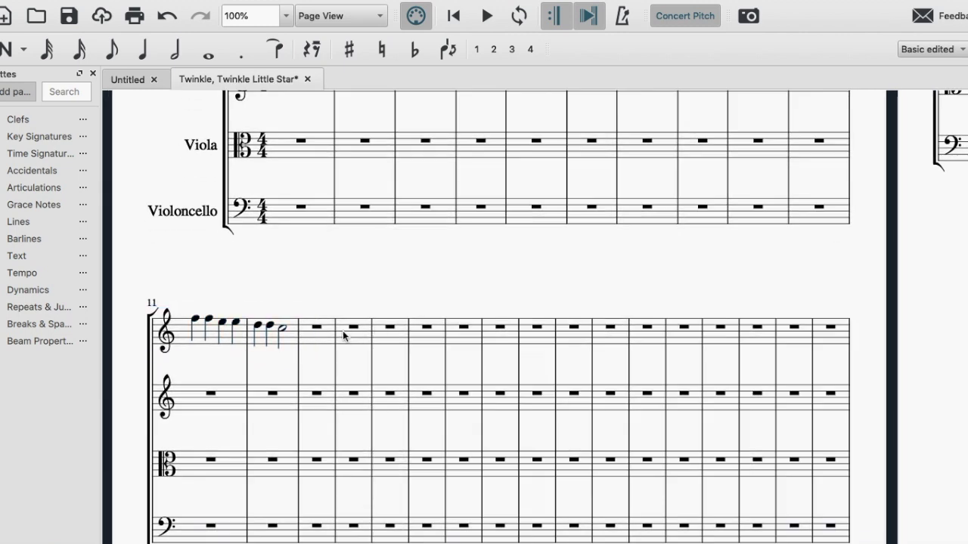
pyautogui.scroll(5, 411, 278)
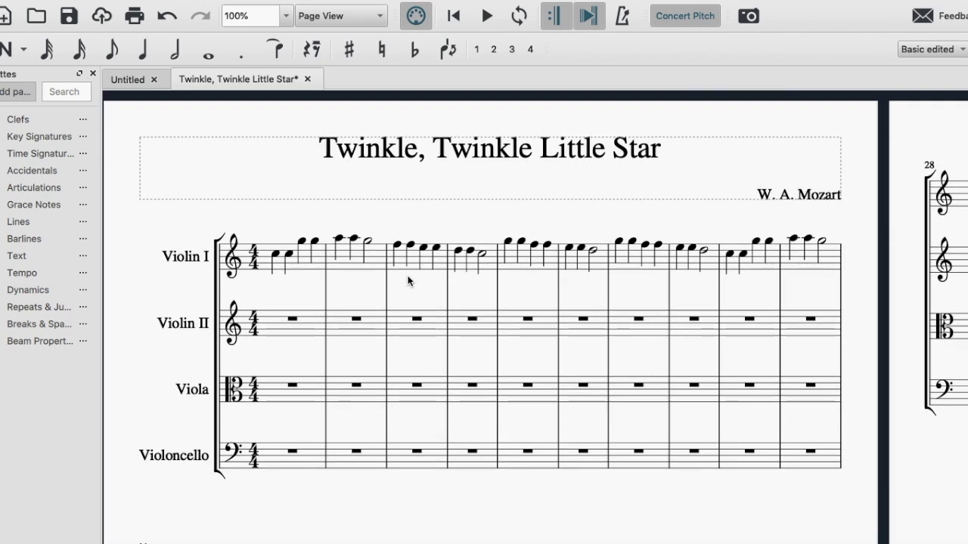
pyautogui.scroll(-6, 407, 281)
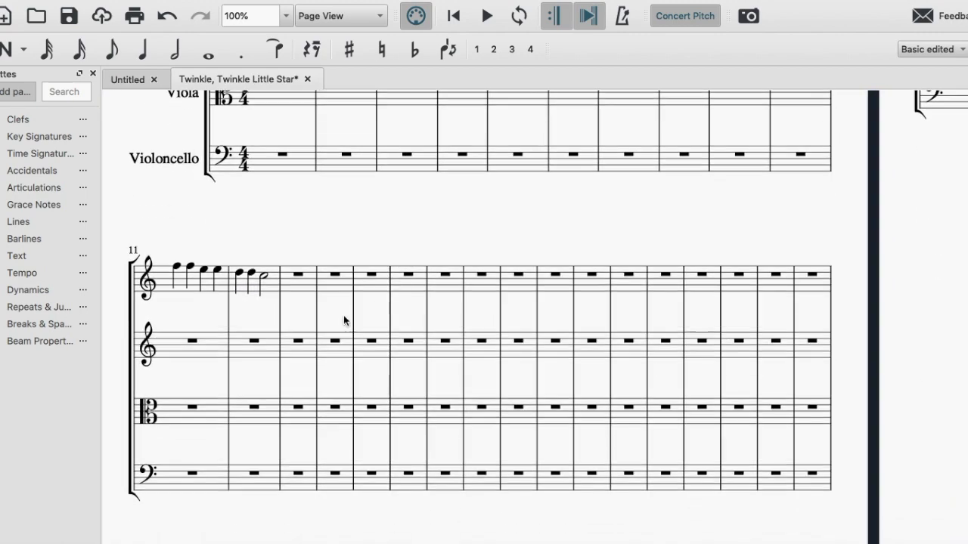
# Delete all the empty measures after measure 12 across the four string parts
pyautogui.click(300, 281)
pyautogui.hotkey('ctrl', 'End')
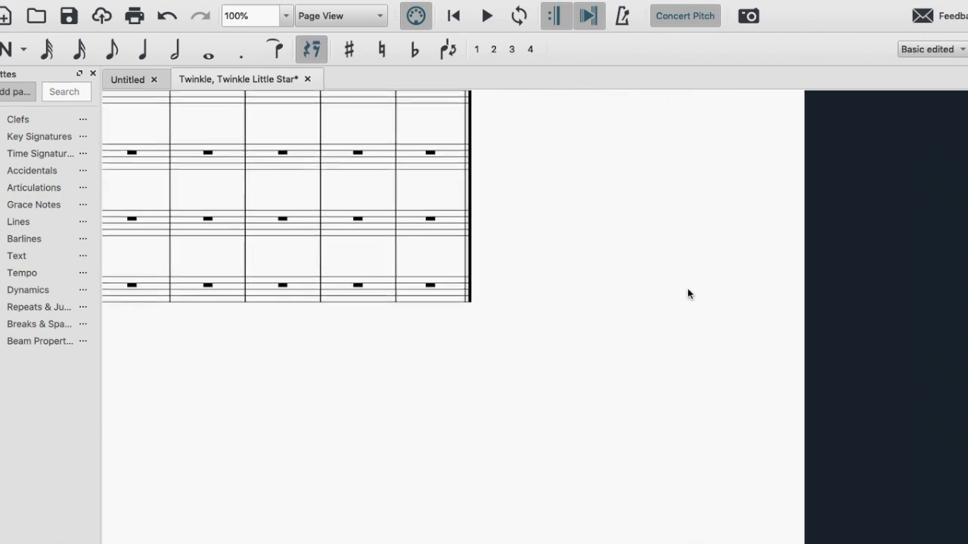
pyautogui.keyDown('shift'); pyautogui.click(418, 294); pyautogui.keyUp('shift')
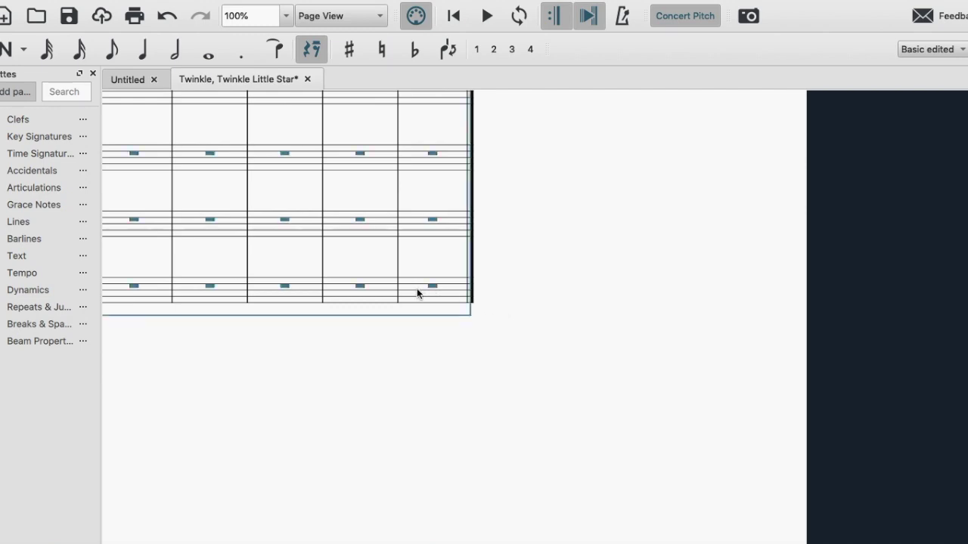
pyautogui.hotkey('ctrl', 'Delete')
pyautogui.scroll(3, 512, 301)
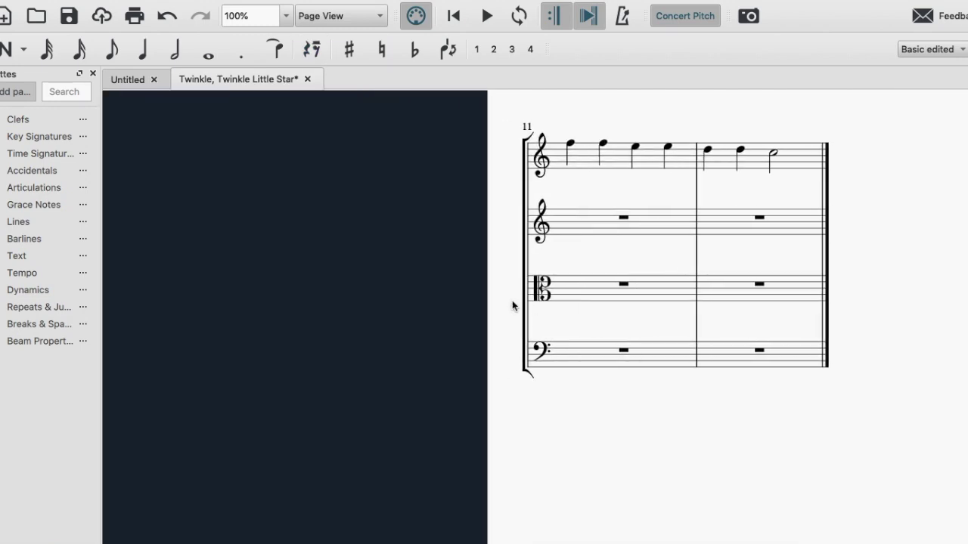
pyautogui.scroll(5, 512, 300)
pyautogui.hscroll(5, 512, 301)
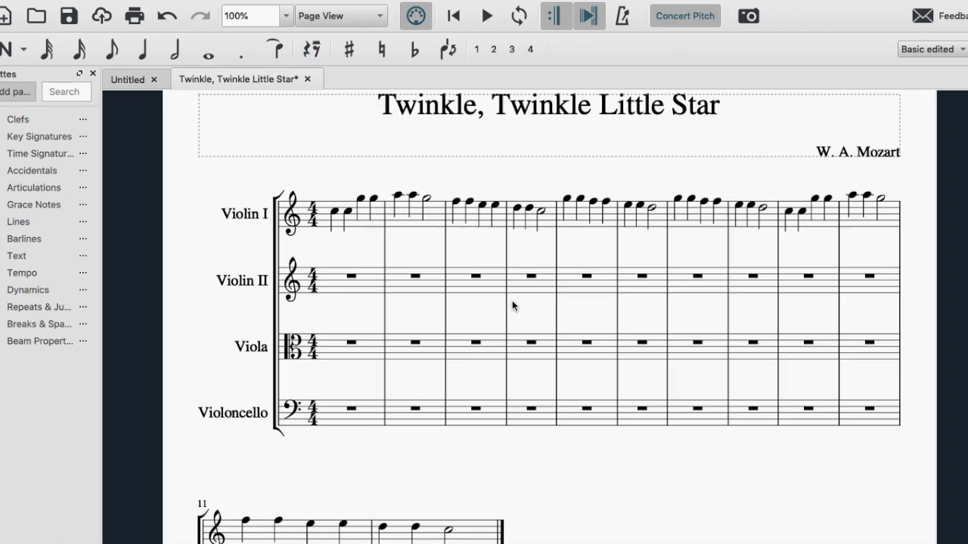
# Add system breaks after measures 4 and 8 so that each system holds four measures
pyautogui.scroll(-3, 512, 300)
pyautogui.scroll(2, 512, 306)
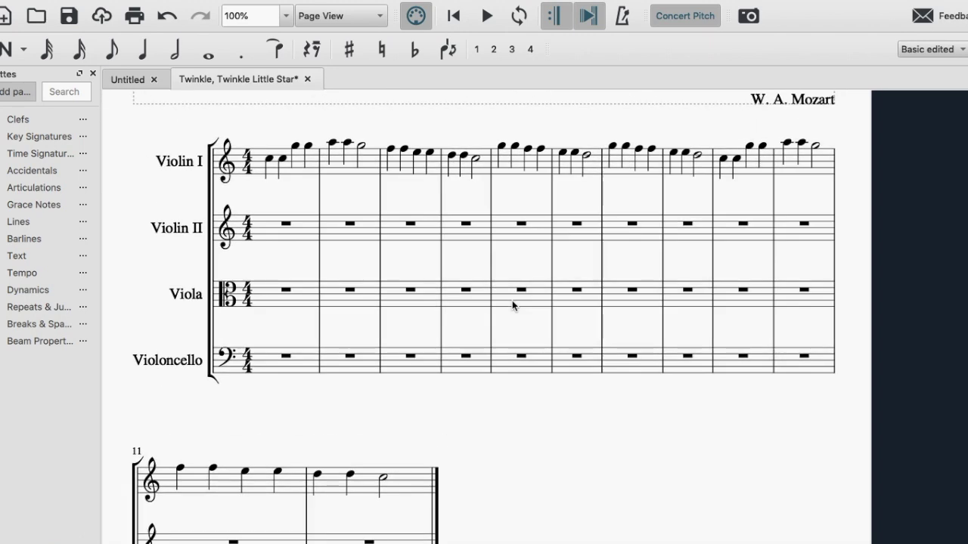
pyautogui.scroll(-3, 512, 306)
pyautogui.scroll(-1, 512, 306)
pyautogui.scroll(3, 512, 305)
pyautogui.hscroll(1, 512, 305)
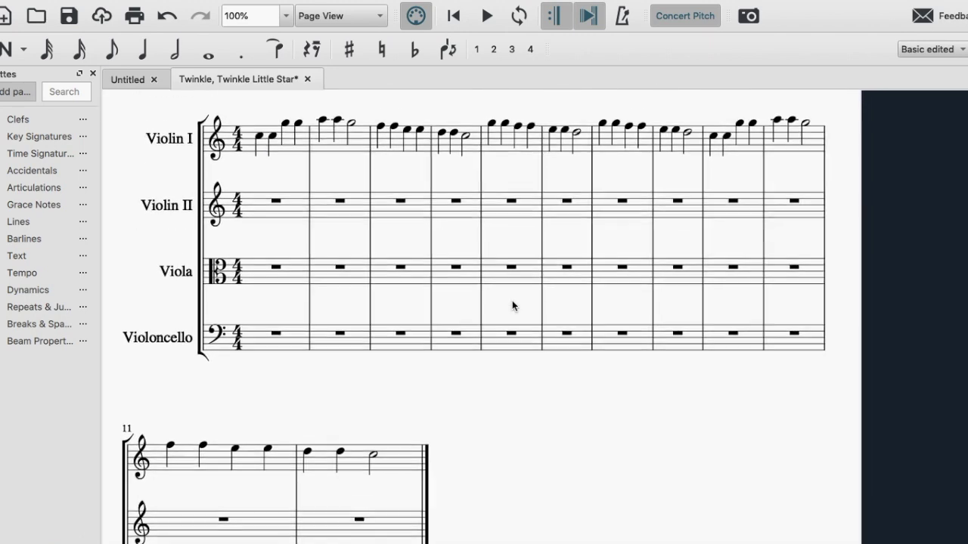
pyautogui.click(475, 176)
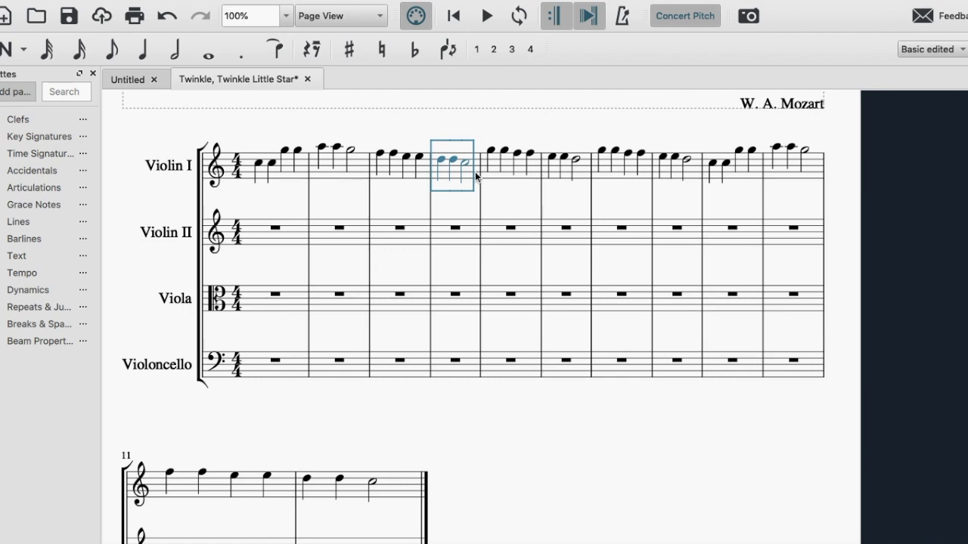
pyautogui.press('Return')
pyautogui.scroll(-3, 563, 203)
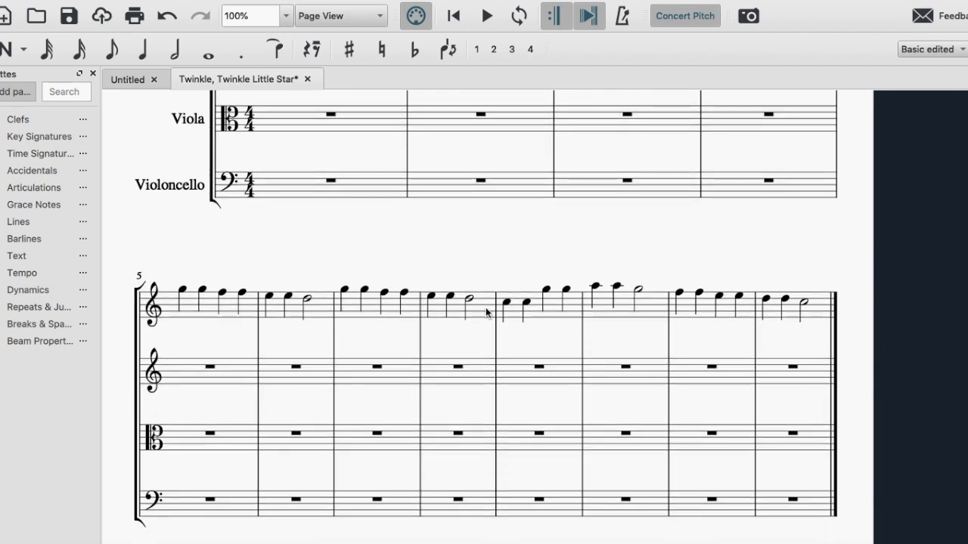
pyautogui.click(486, 308)
pyautogui.press('Return')
# Examine the layout of the systems on both pages and clear the selection
pyautogui.scroll(1, 532, 307)
pyautogui.scroll(5, 531, 306)
pyautogui.scroll(-10, 531, 306)
pyautogui.scroll(7, 531, 306)
pyautogui.scroll(3, 531, 306)
pyautogui.scroll(-6, 508, 305)
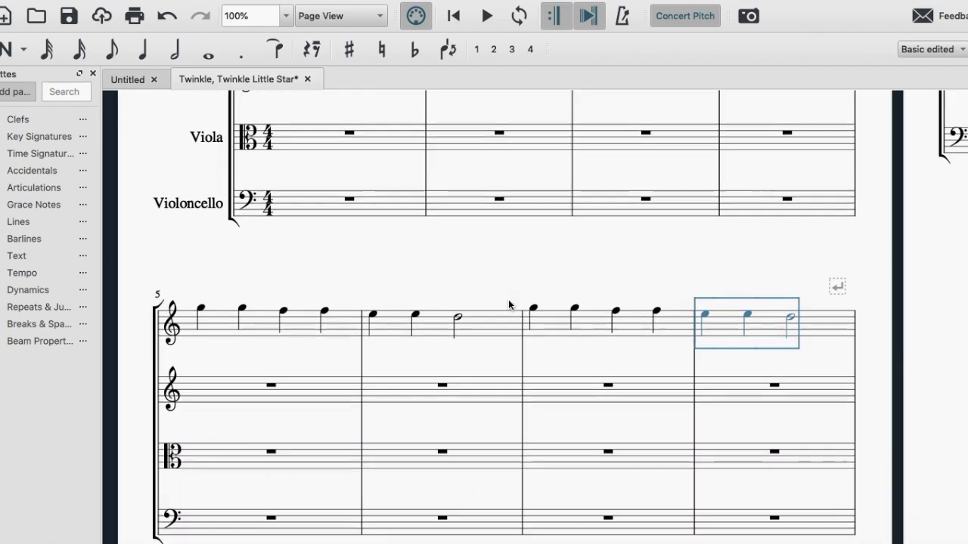
pyautogui.scroll(5, 508, 300)
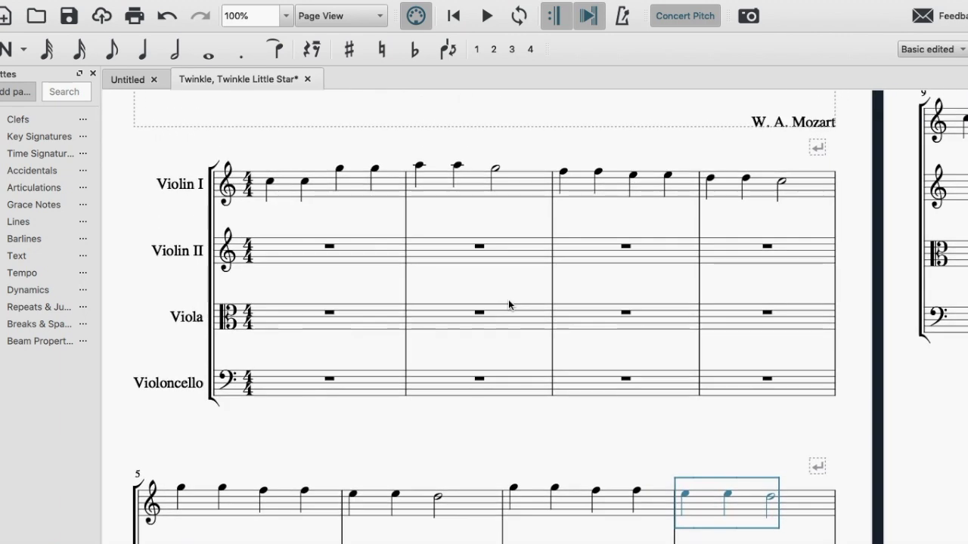
pyautogui.click(537, 145)
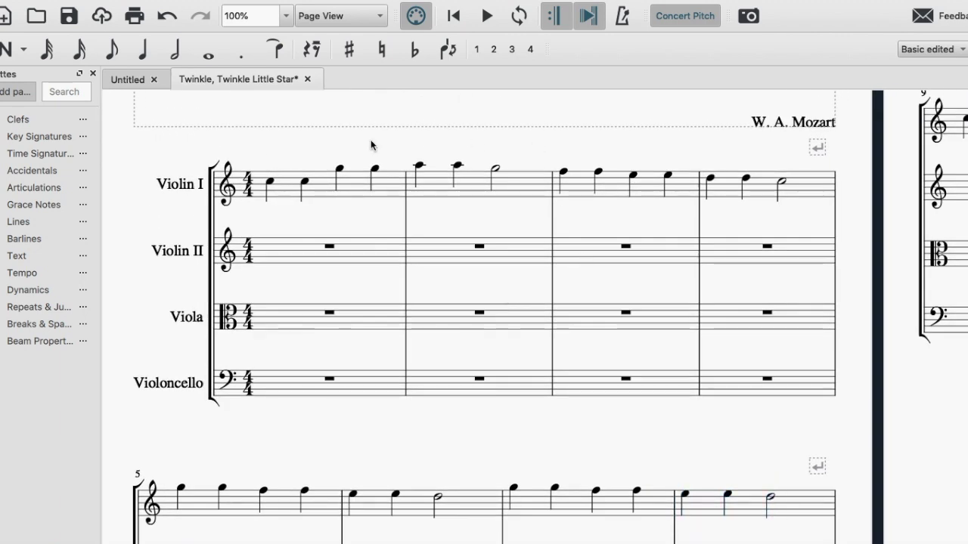
# Play back the melody from the first Violin I note, stop playback and clear the selection
pyautogui.click(270, 183)
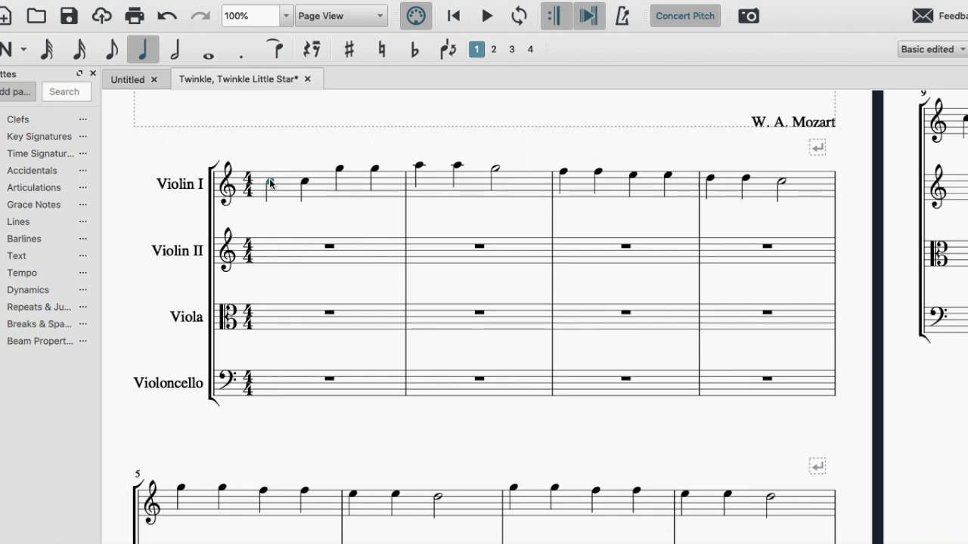
pyautogui.press('space')
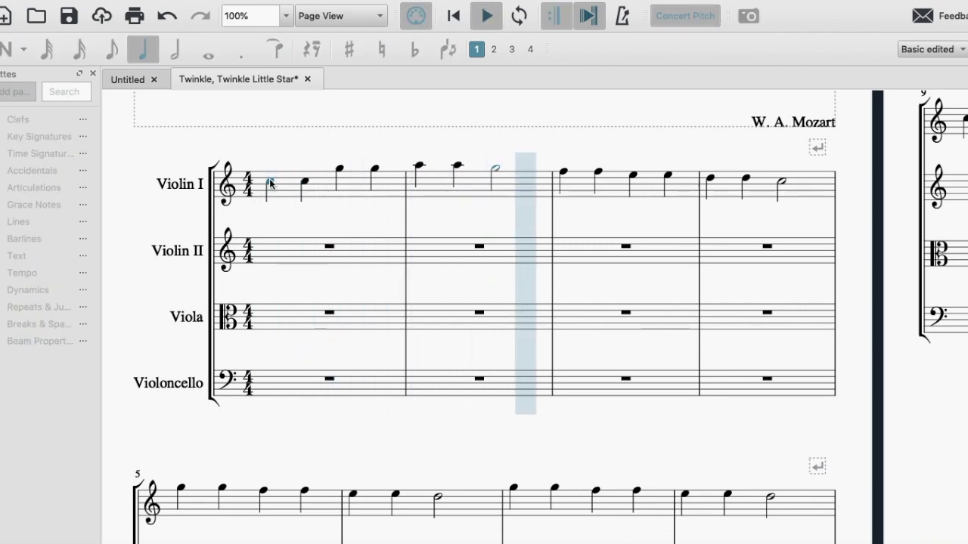
pyautogui.press('space')
pyautogui.click(187, 149)
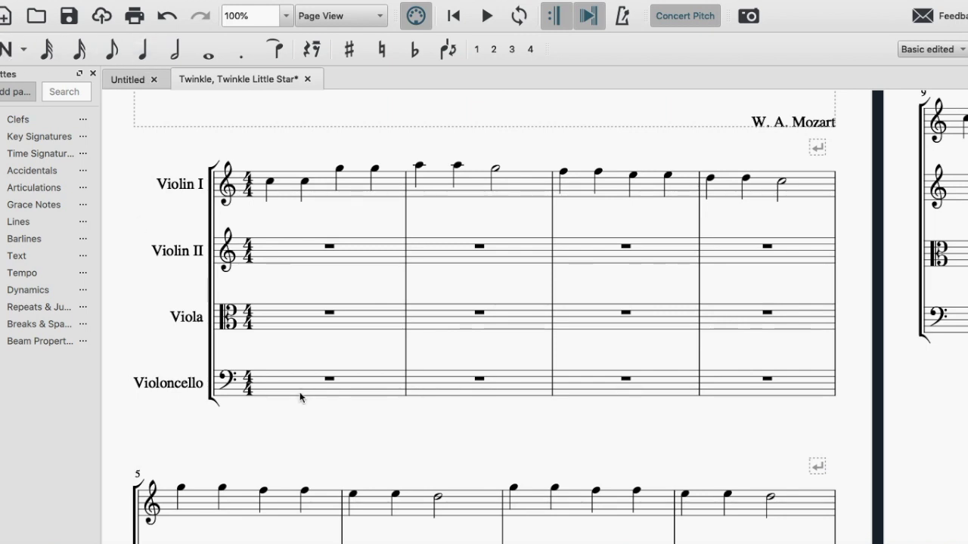
# Enter a whole note C3 in Violoncello measure 1 and half notes F3 and E3 in measure 2
pyautogui.click(8, 50)
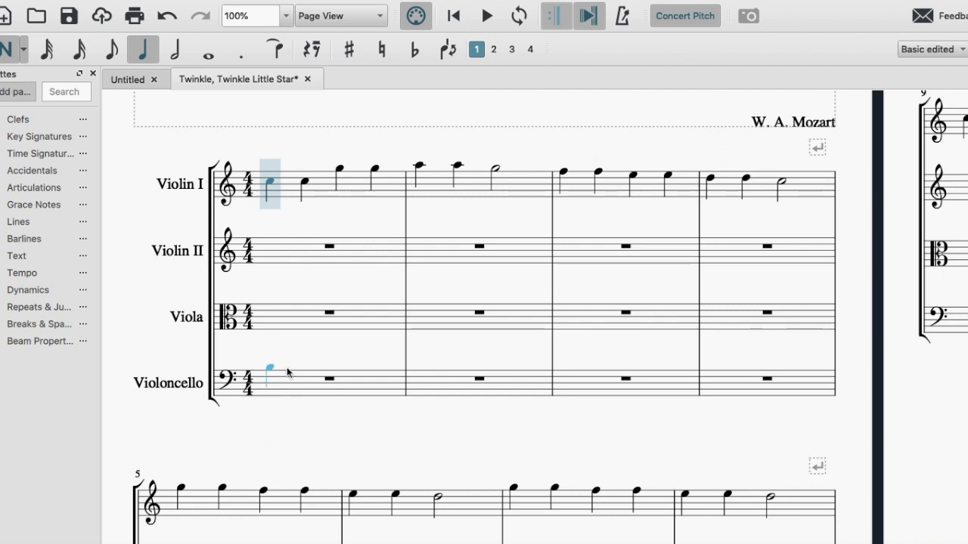
pyautogui.click(210, 57)
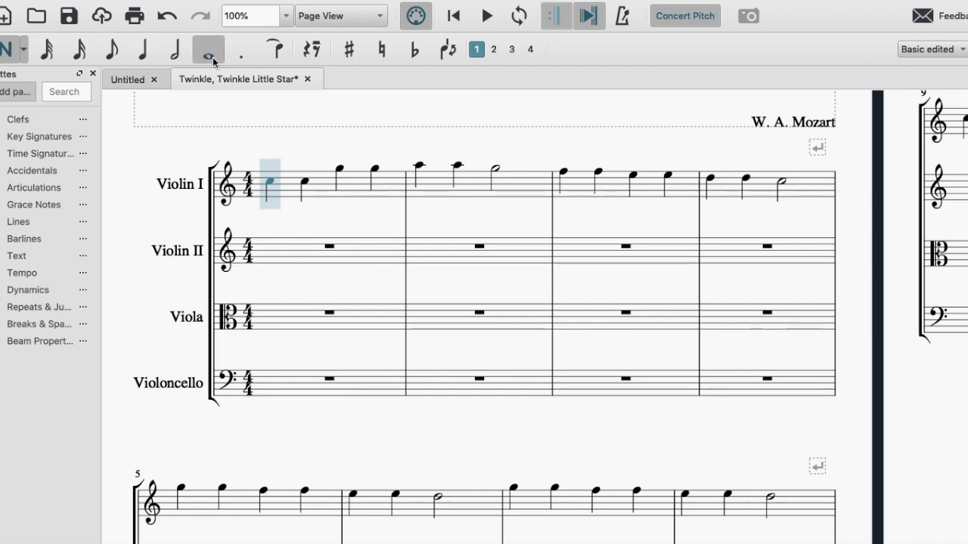
pyautogui.click(307, 388)
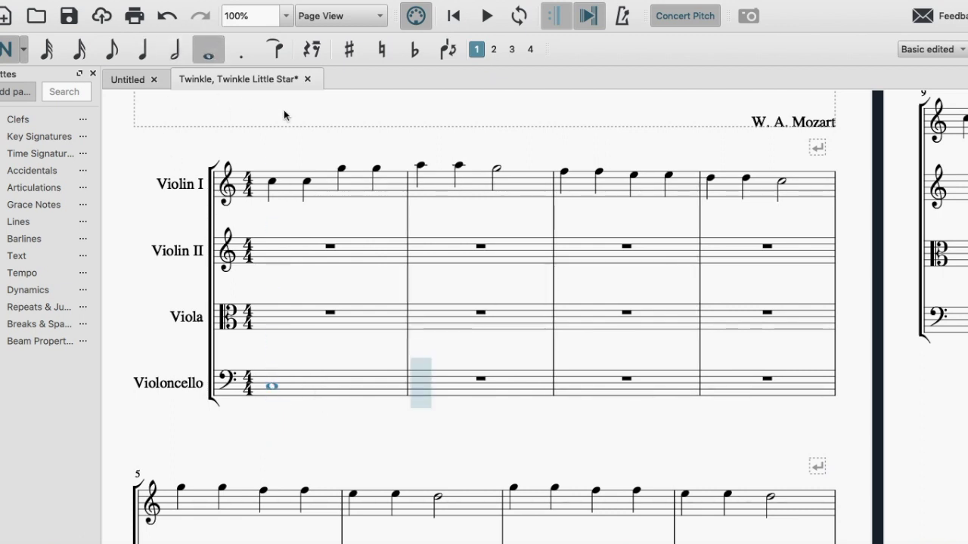
pyautogui.click(170, 50)
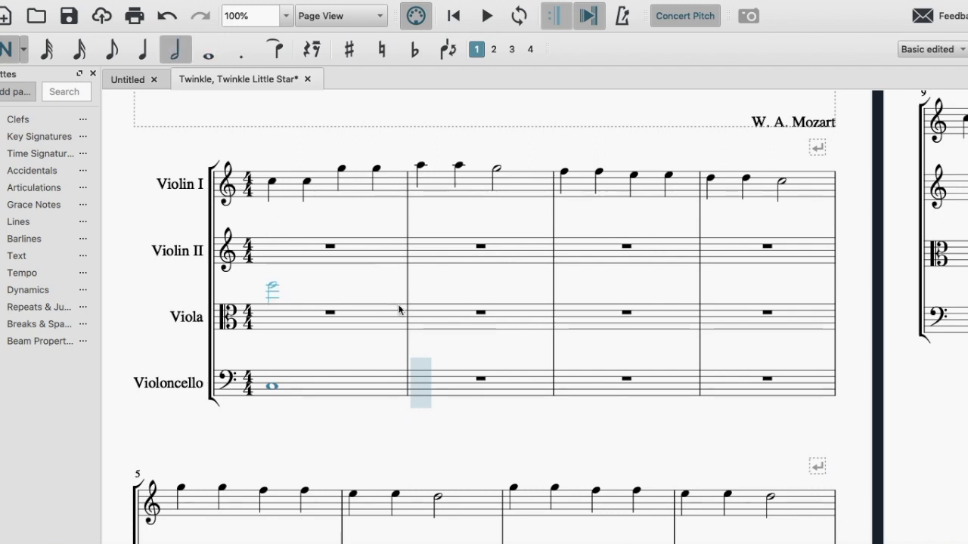
pyautogui.click(431, 380)
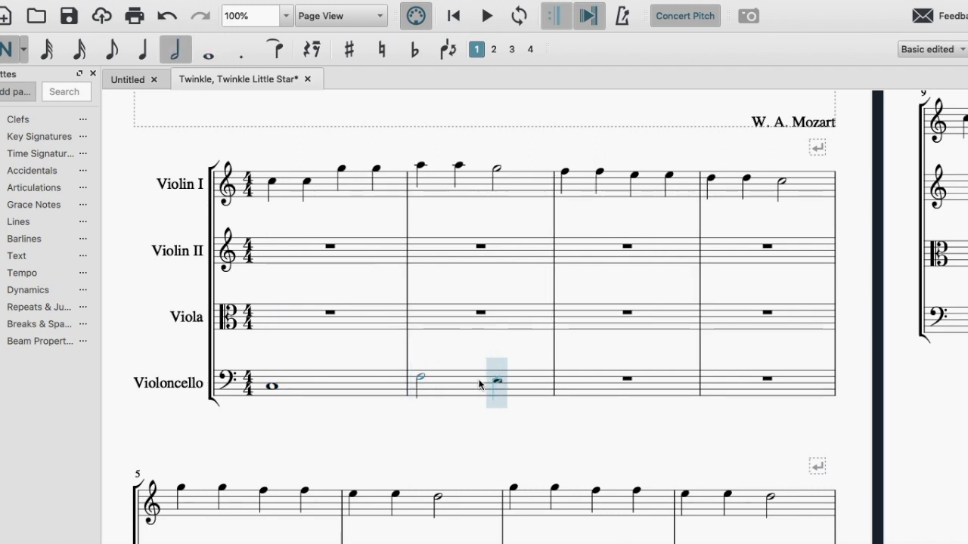
pyautogui.click(495, 382)
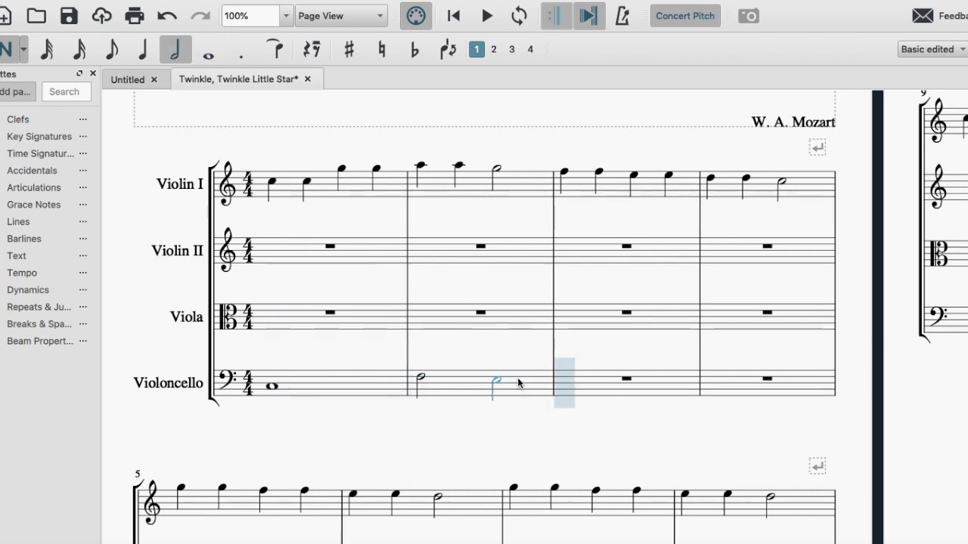
# Enter half notes F3 and G3 in Violoncello measure 3, and G3 and C3 in measure 4
pyautogui.click(562, 375)
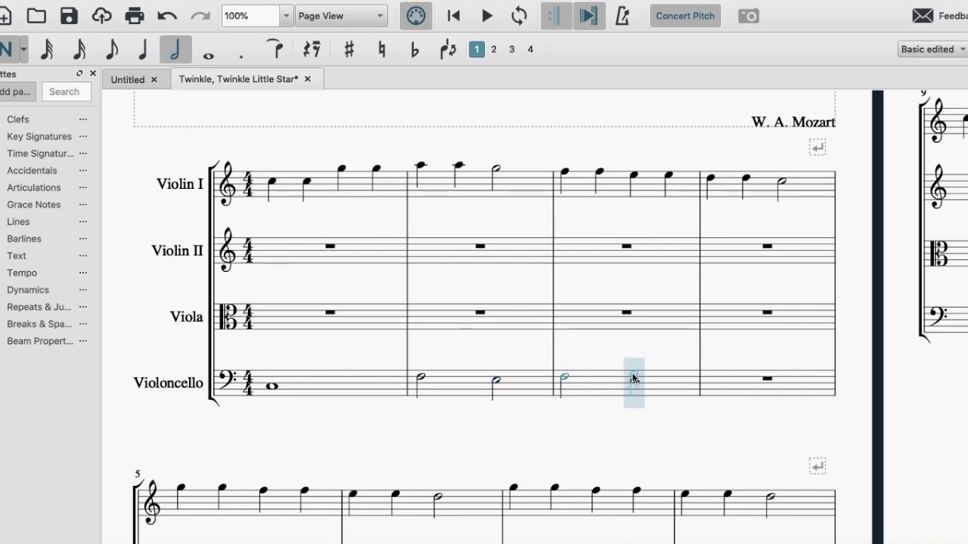
pyautogui.click(632, 373)
pyautogui.click(713, 373)
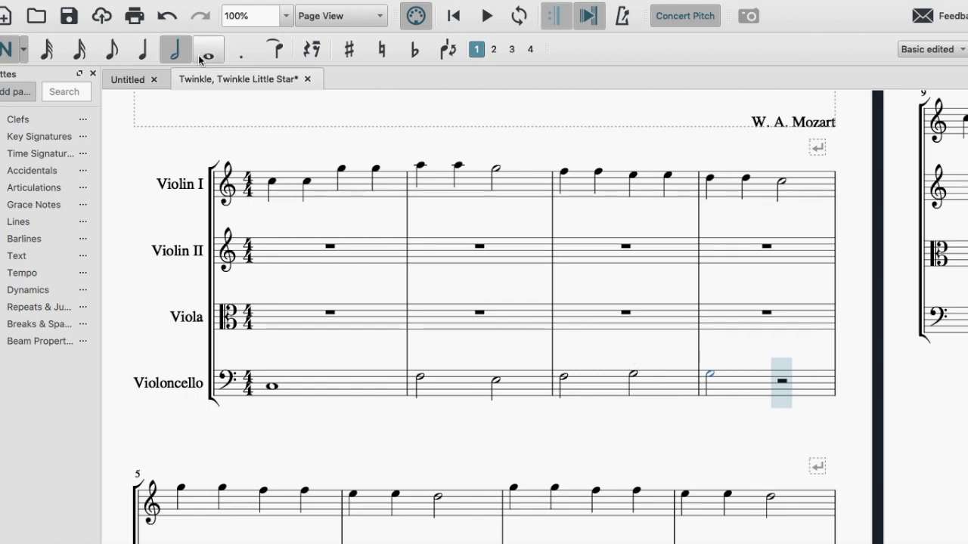
pyautogui.click(782, 388)
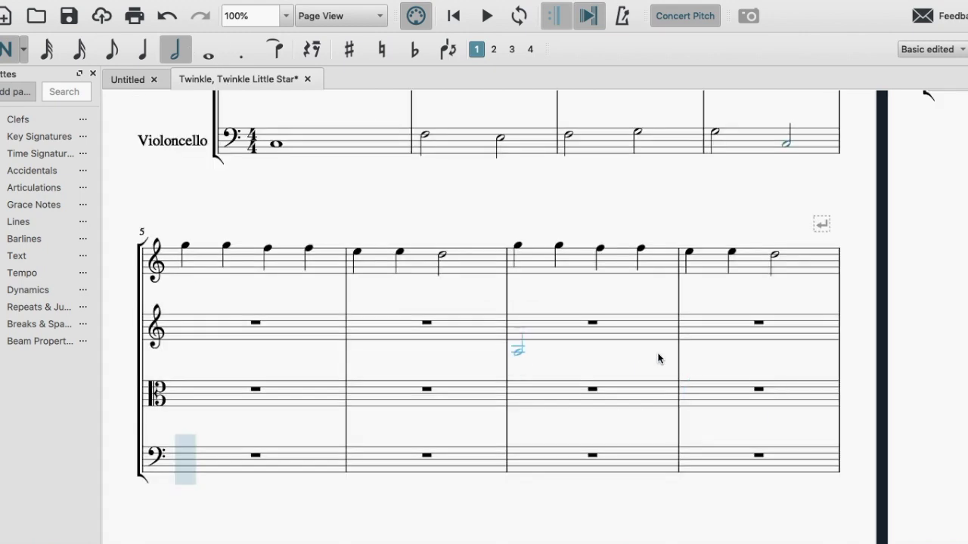
pyautogui.scroll(3, 656, 356)
pyautogui.scroll(5, 658, 358)
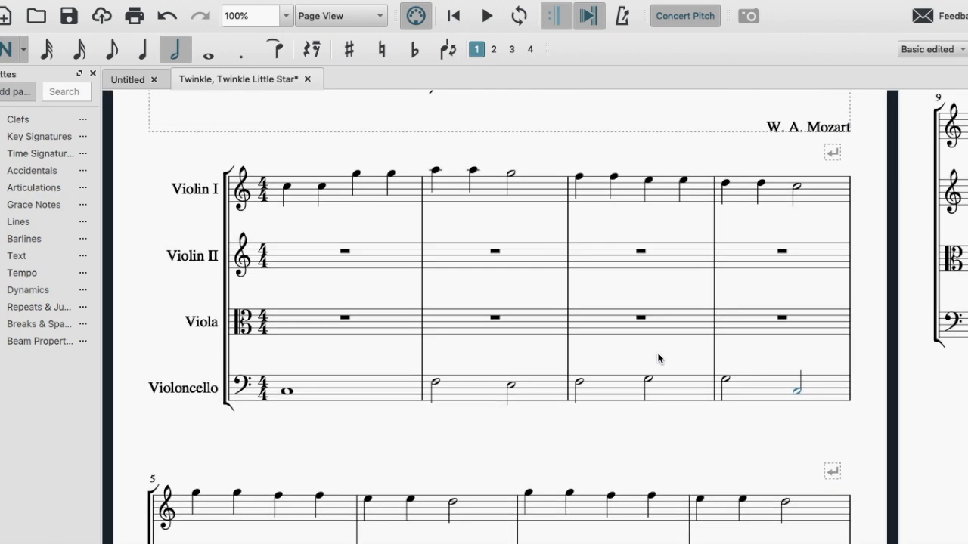
pyautogui.scroll(-2, 658, 358)
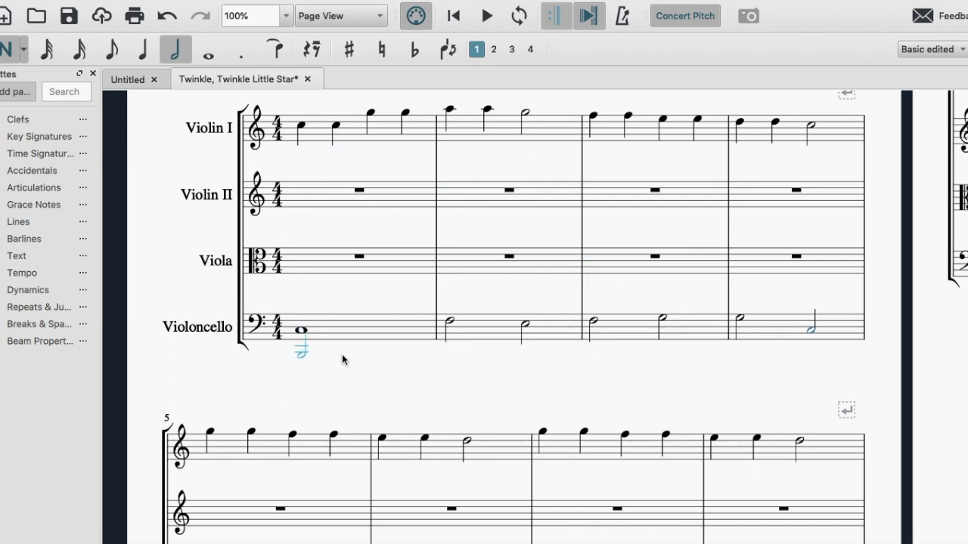
# Fill Violoncello measure 5 with quarter notes C3, C3, F3, F3, undoing and re-entering the last one
pyautogui.scroll(-6, 342, 360)
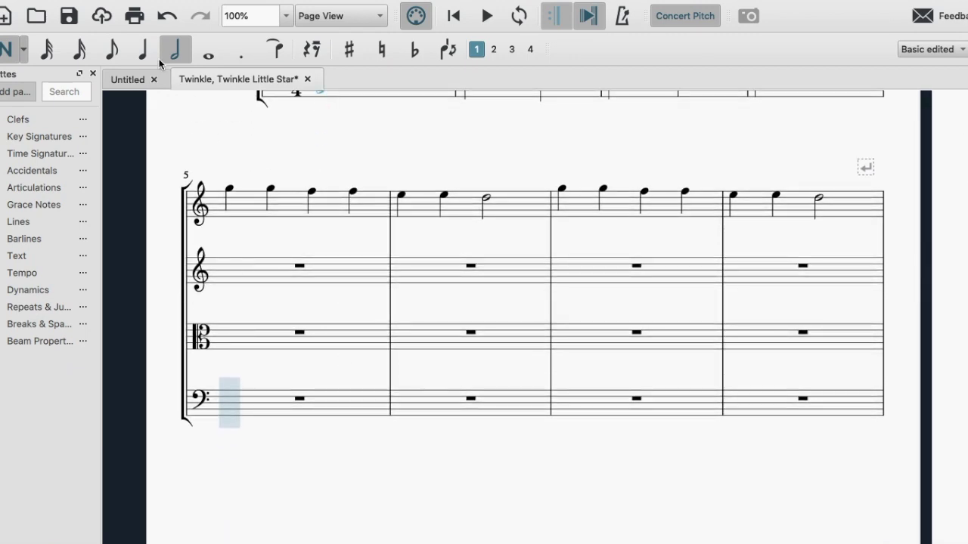
pyautogui.click(142, 55)
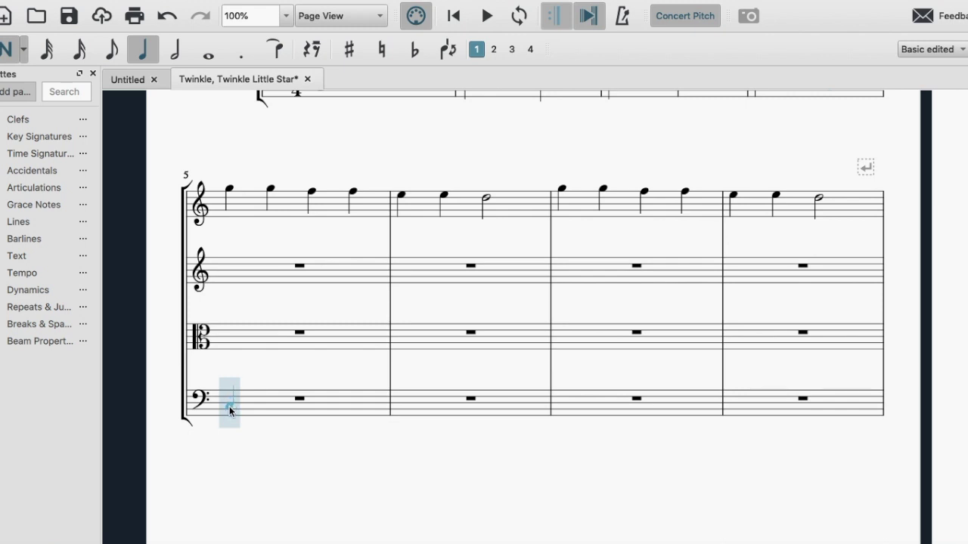
pyautogui.click(229, 406)
pyautogui.click(270, 405)
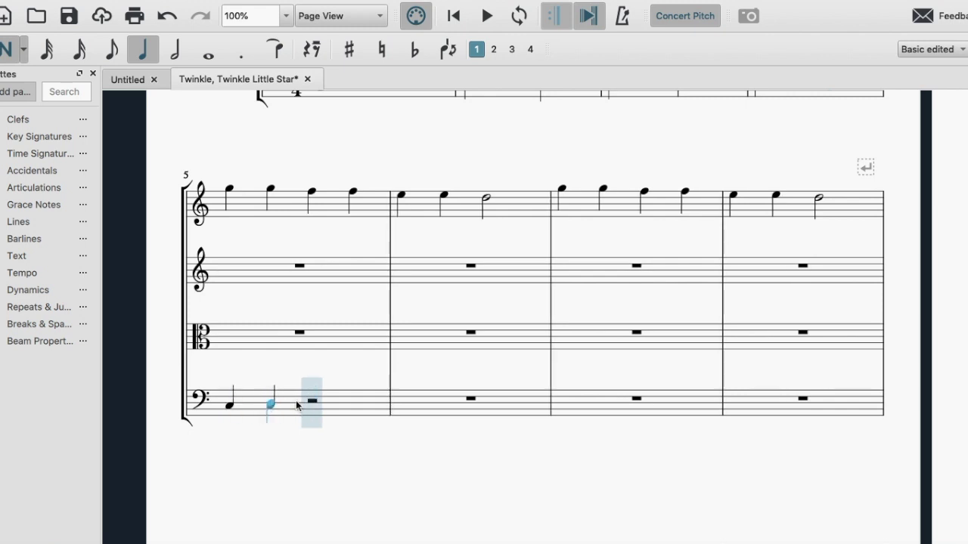
pyautogui.click(310, 399)
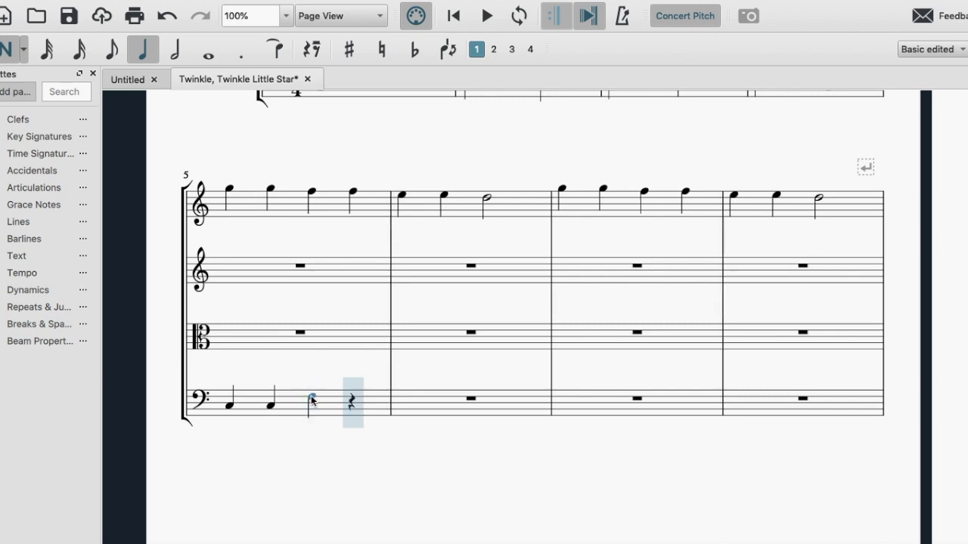
pyautogui.click(340, 401)
pyautogui.hotkey('ctrl', 'z')
pyautogui.click(351, 398)
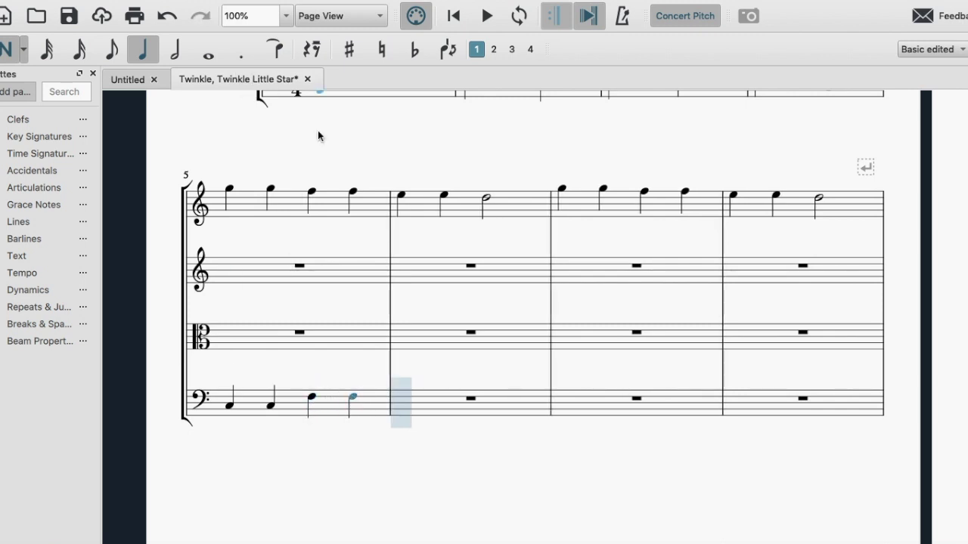
# Fill Violoncello measure 6 with two quarter notes G3 and a half note G3
pyautogui.click(433, 397)
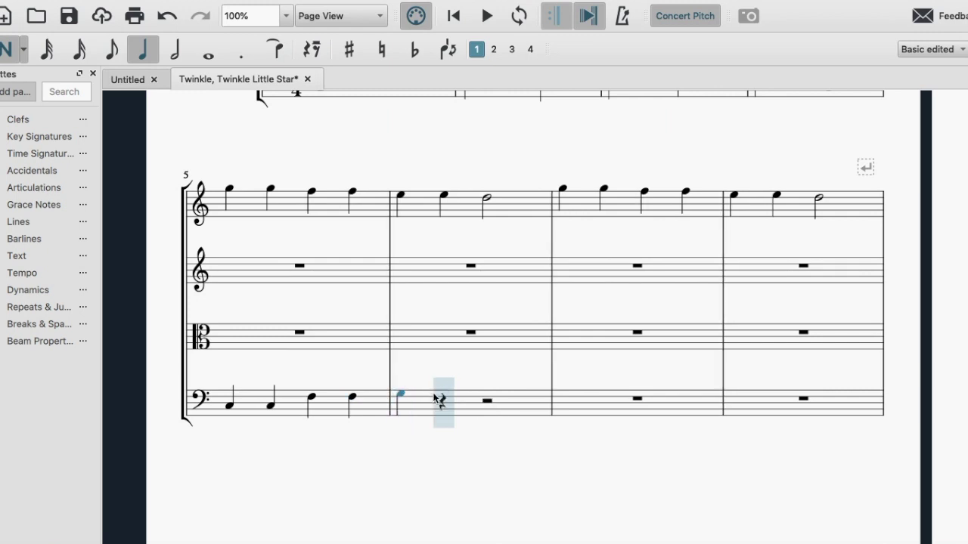
pyautogui.click(444, 395)
pyautogui.press('6')
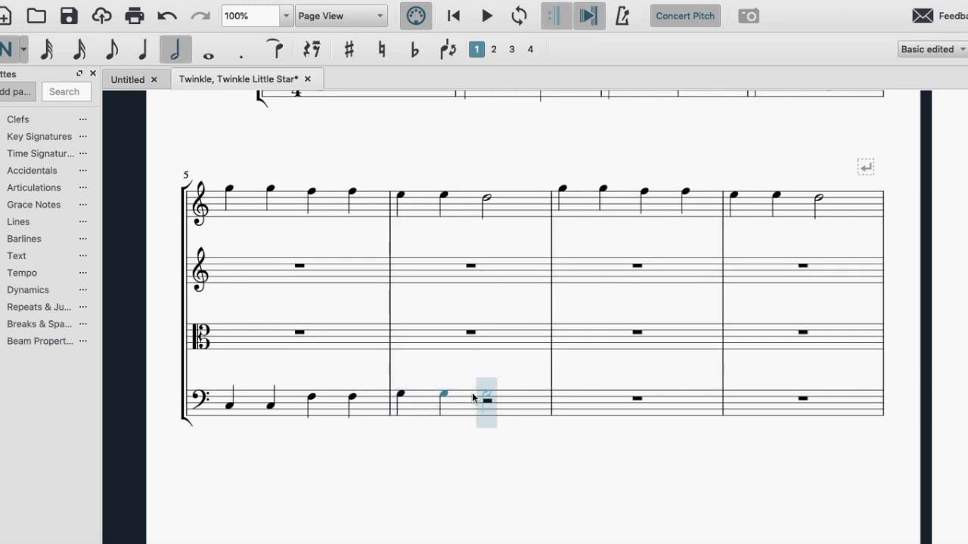
pyautogui.click(484, 395)
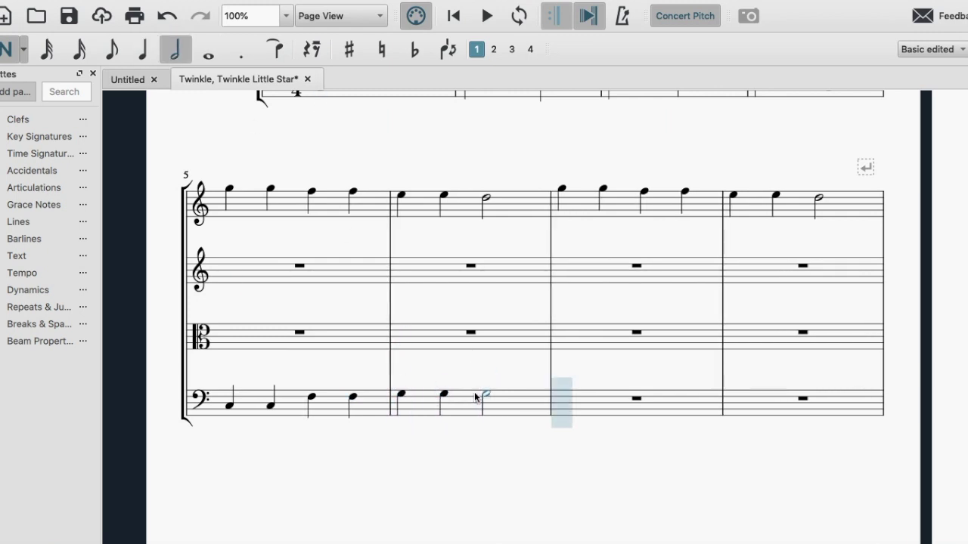
# Fill Violoncello measure 7 with quarter notes E3, E3, F3, F3
pyautogui.click(142, 53)
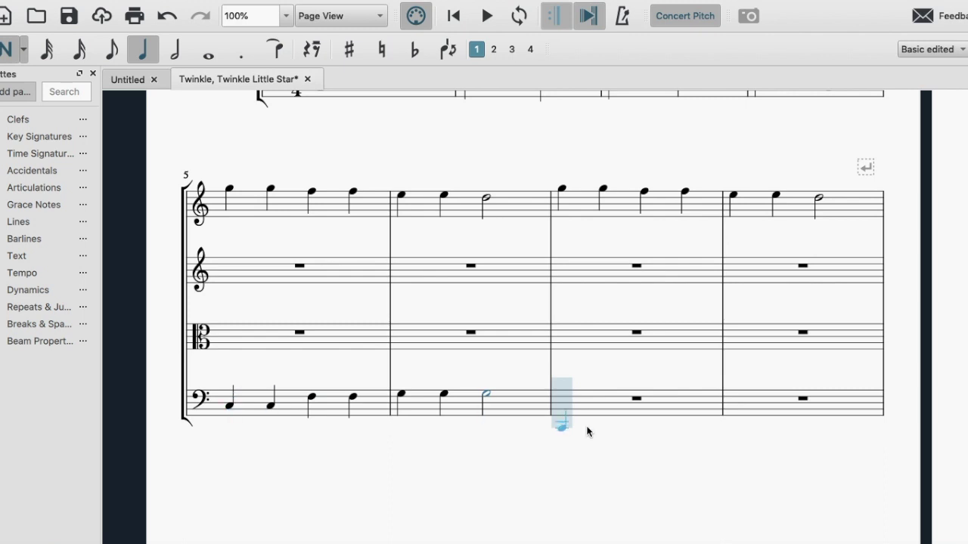
pyautogui.click(583, 402)
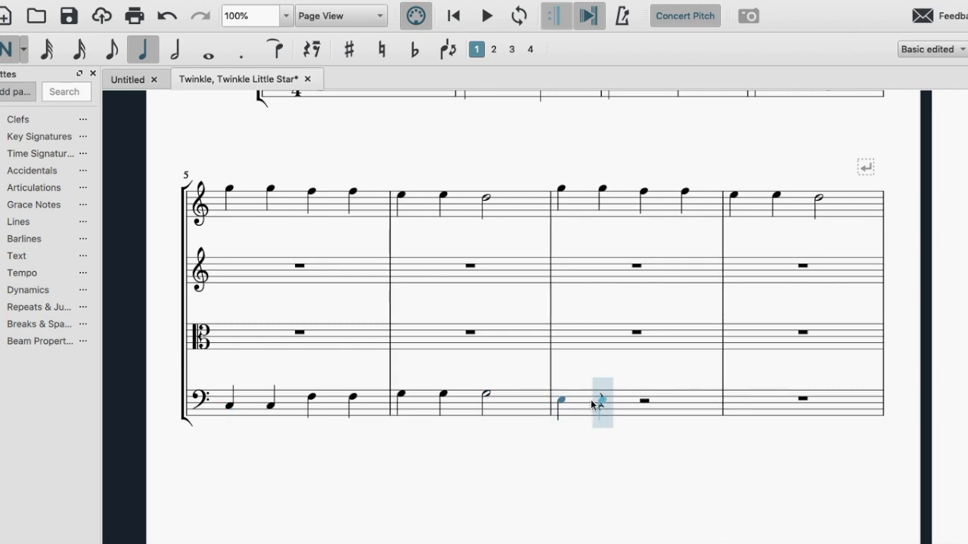
pyautogui.click(594, 403)
pyautogui.click(642, 399)
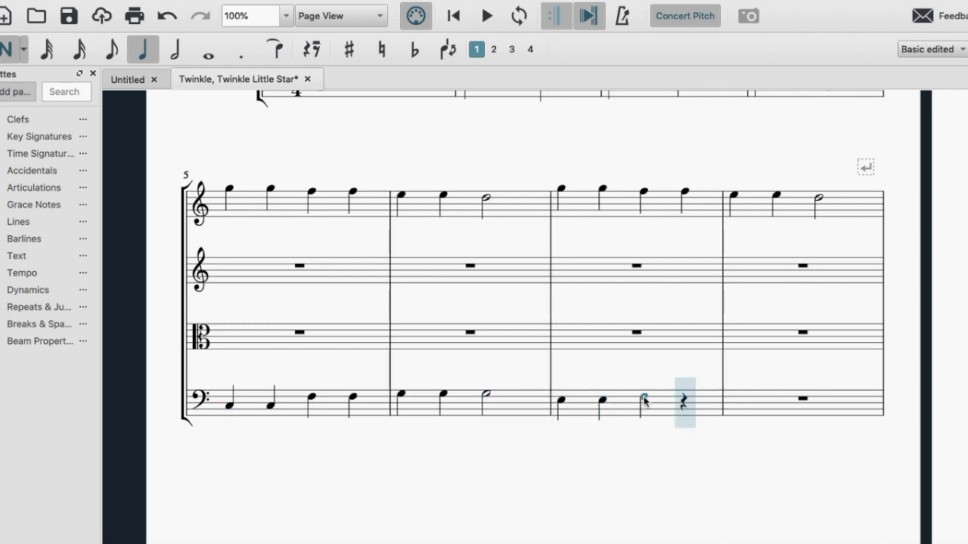
pyautogui.click(684, 397)
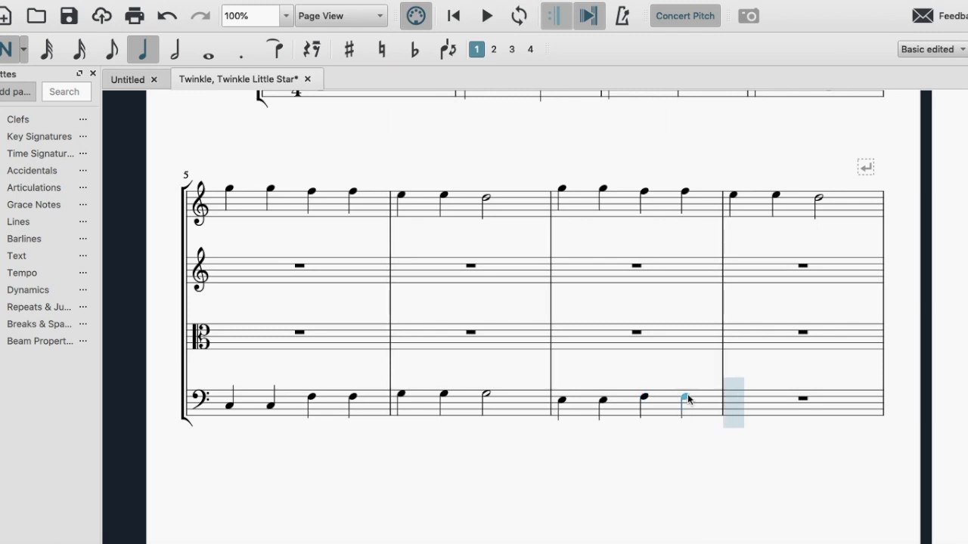
# Fill Violoncello measure 8 with two quarter notes G3, undoing and re-entering the second, and a closing half note
pyautogui.click(734, 394)
pyautogui.click(760, 399)
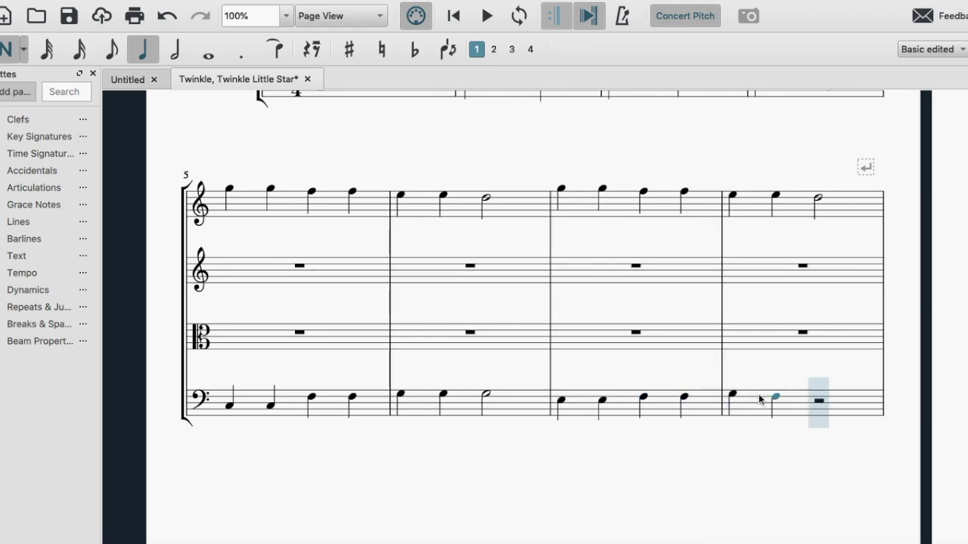
pyautogui.hotkey('ctrl', 'z')
pyautogui.click(769, 397)
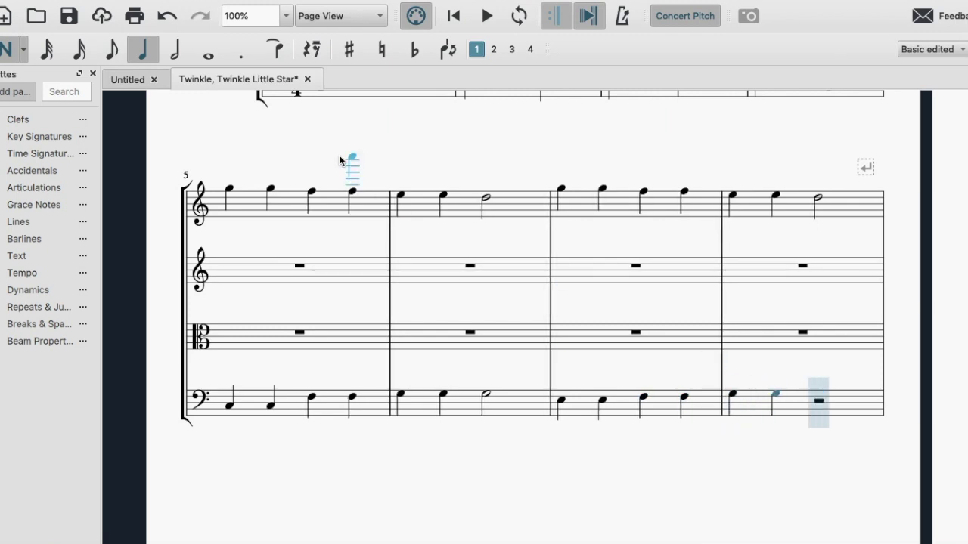
pyautogui.click(176, 49)
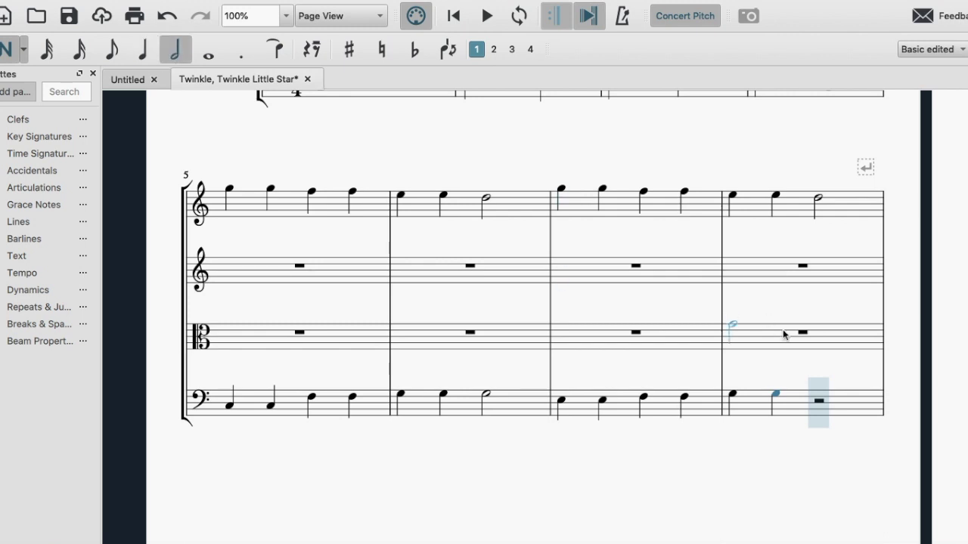
pyautogui.click(817, 397)
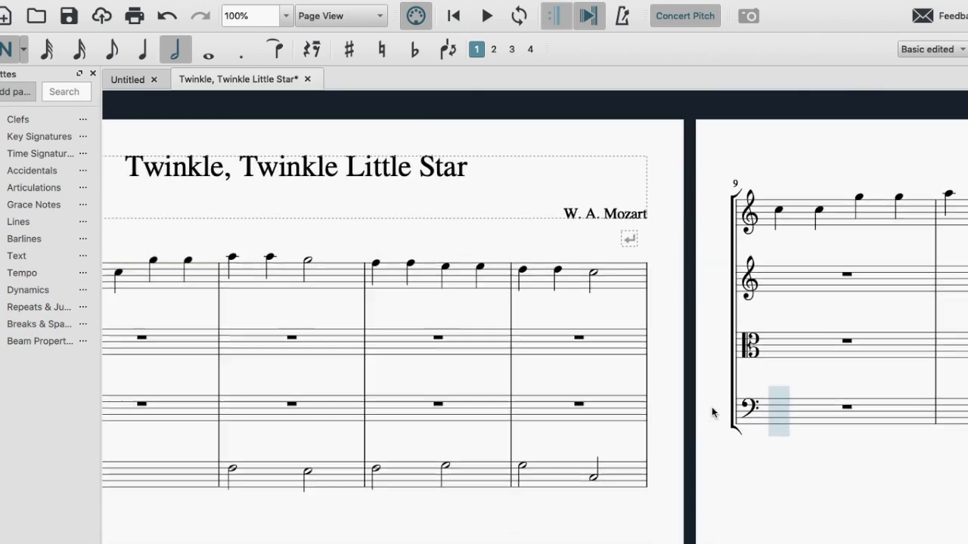
# Leave note input and copy Violoncello measures 1 to 4 into Violoncello measures 9 to 12
pyautogui.hscroll(-5, 712, 412)
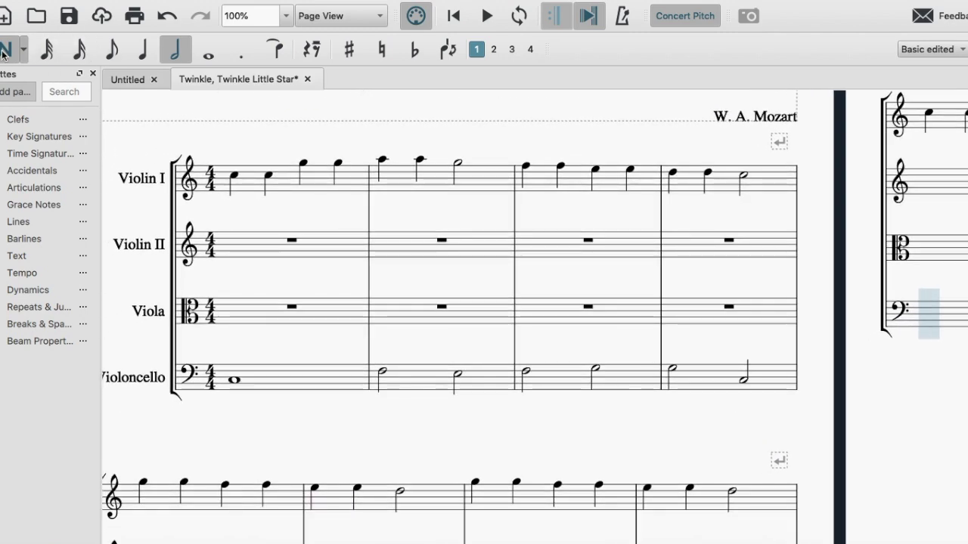
pyautogui.click(4, 49)
pyautogui.click(285, 382)
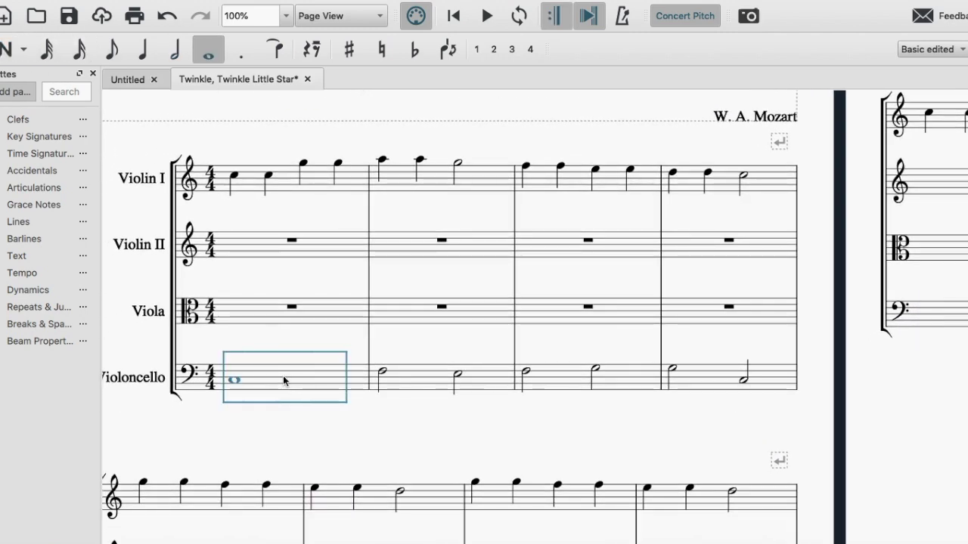
pyautogui.keyDown('shift'); pyautogui.click(690, 380); pyautogui.keyUp('shift')
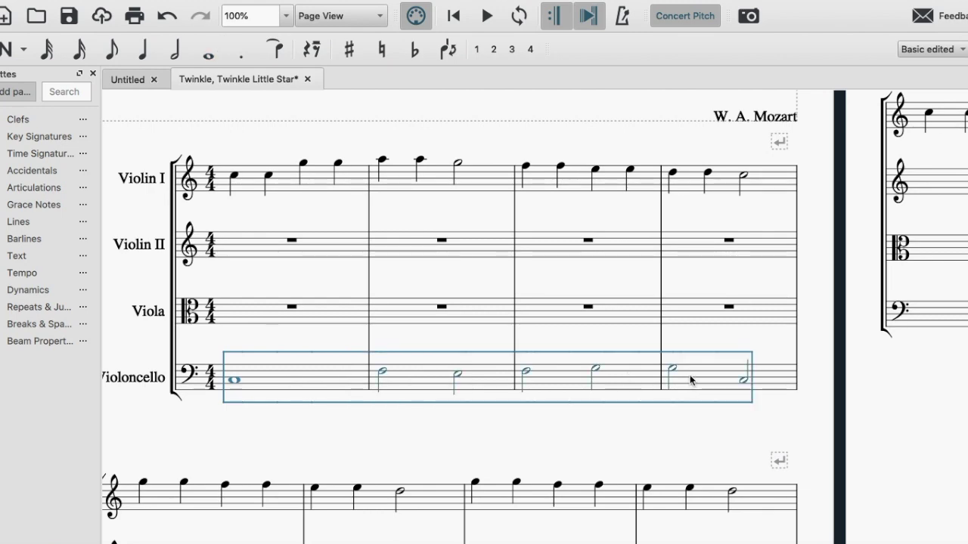
pyautogui.hscroll(10, 782, 358)
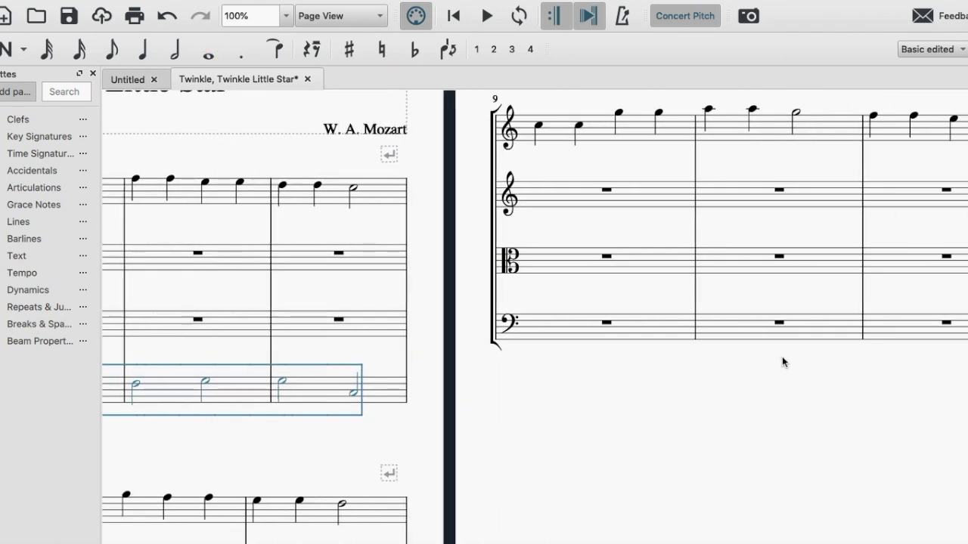
pyautogui.click(355, 342)
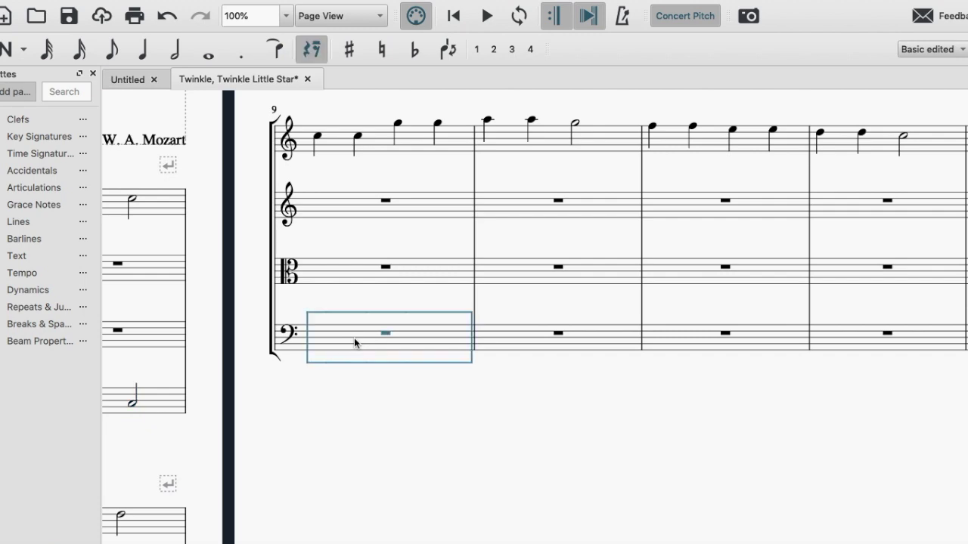
pyautogui.hotkey('ctrl', 'v')
pyautogui.press('Escape')
# Play back measures 1 to 4 from the first Violin I note to check melody and Violoncello together
pyautogui.hscroll(-10, 439, 424)
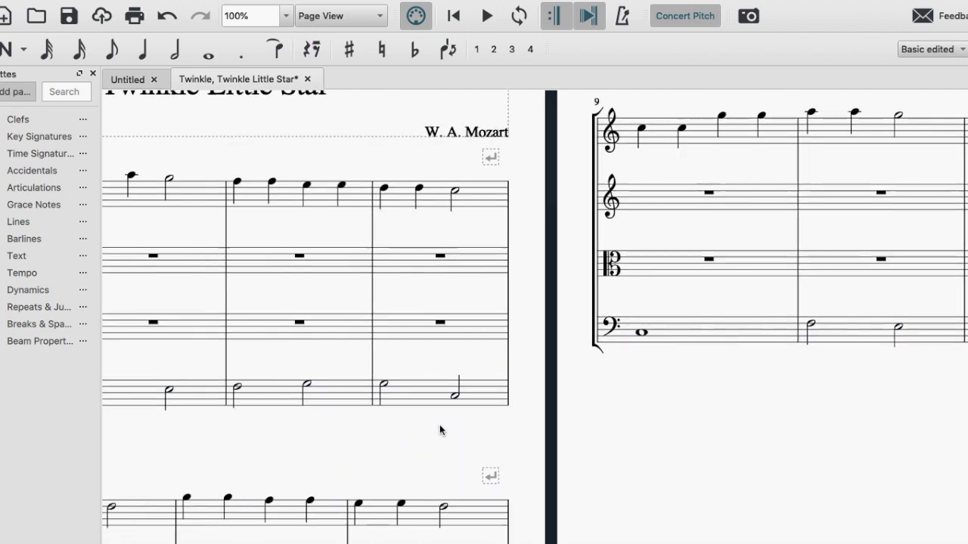
pyautogui.hscroll(-3, 440, 425)
pyautogui.scroll(-2, 439, 424)
pyautogui.scroll(2, 309, 118)
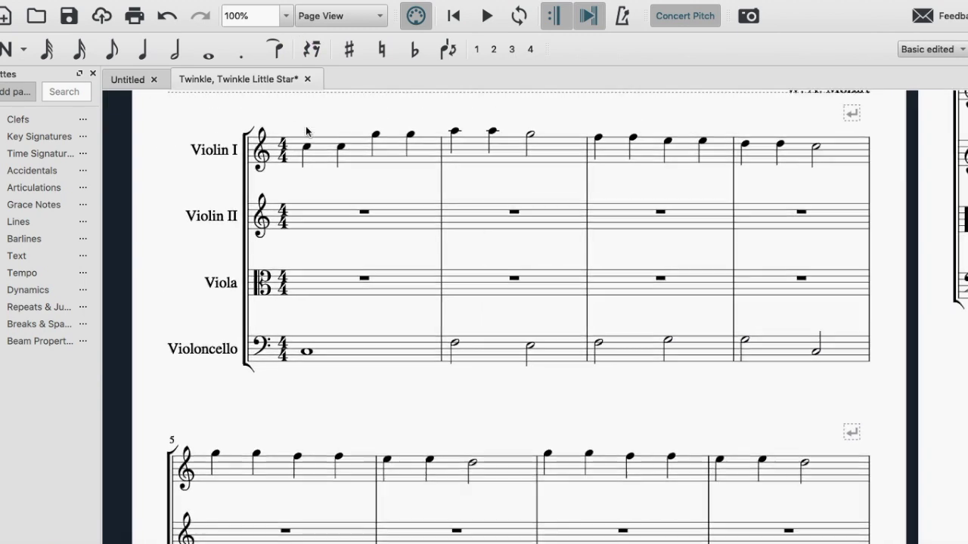
pyautogui.click(305, 147)
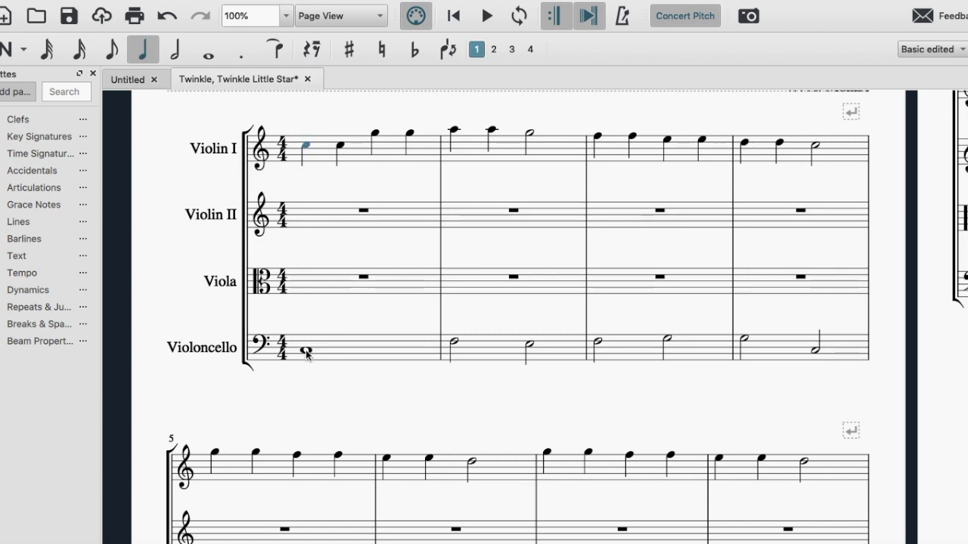
pyautogui.click(306, 351)
pyautogui.click(306, 147)
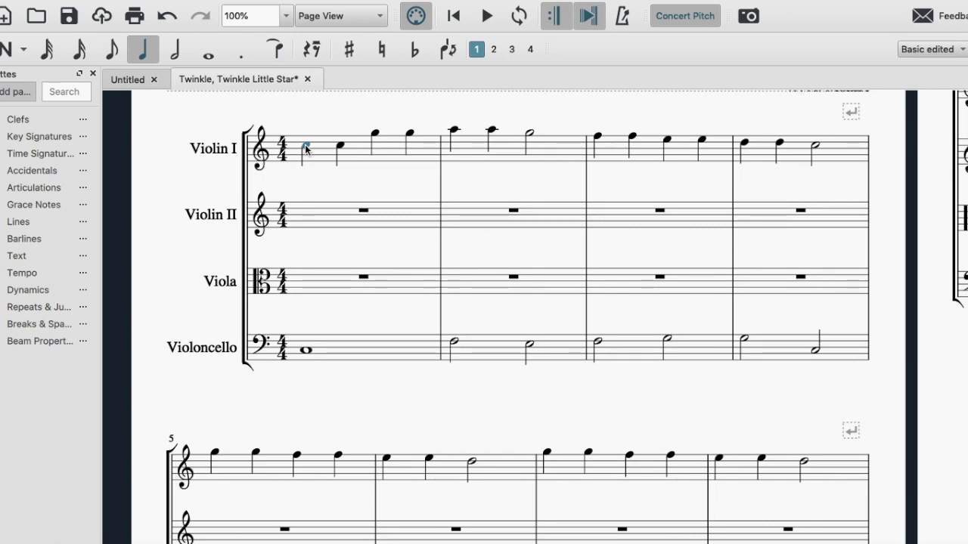
pyautogui.press('space')
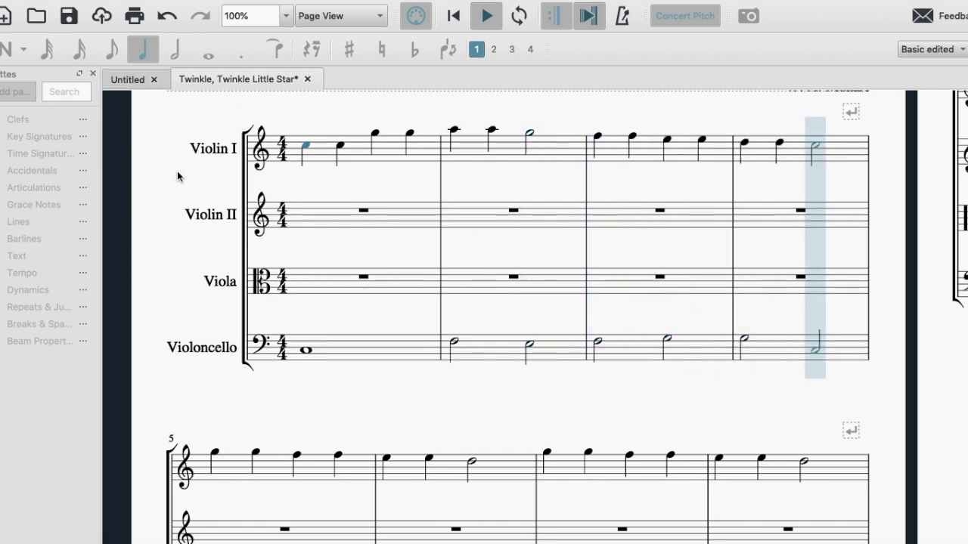
pyautogui.press('space')
pyautogui.press('Escape')
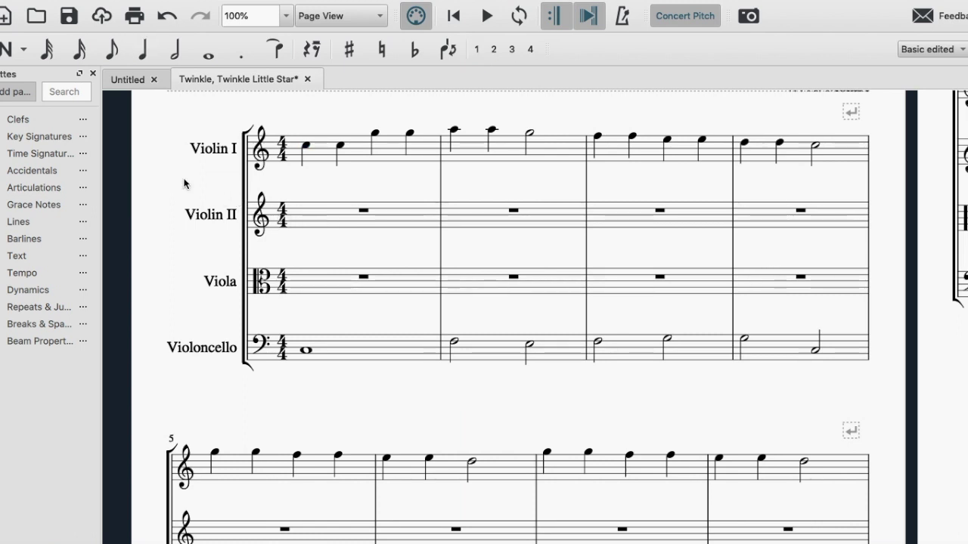
# Fill Violin II measure 1 with eighth notes E4, G4, C5, G4, E4, G4, C5, E5
pyautogui.click(23, 56)
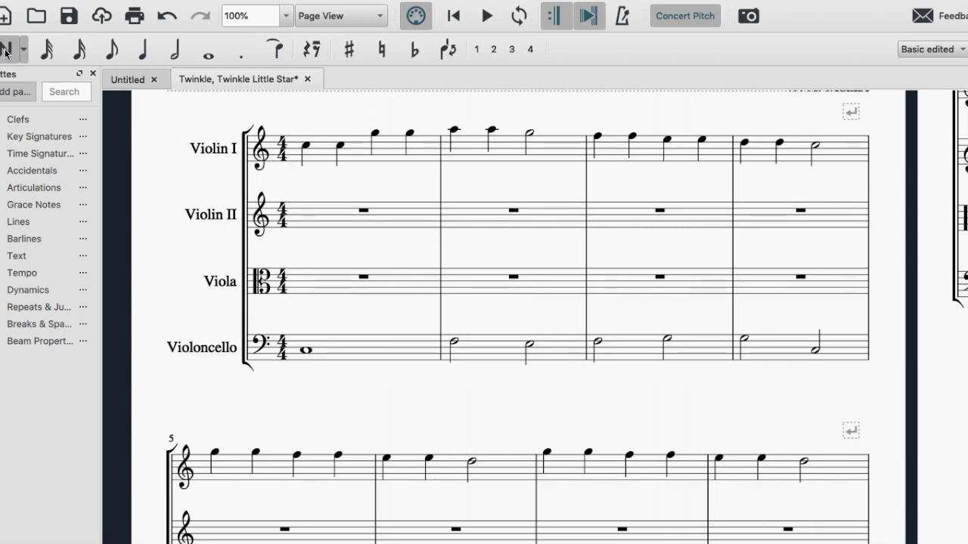
pyautogui.click(112, 50)
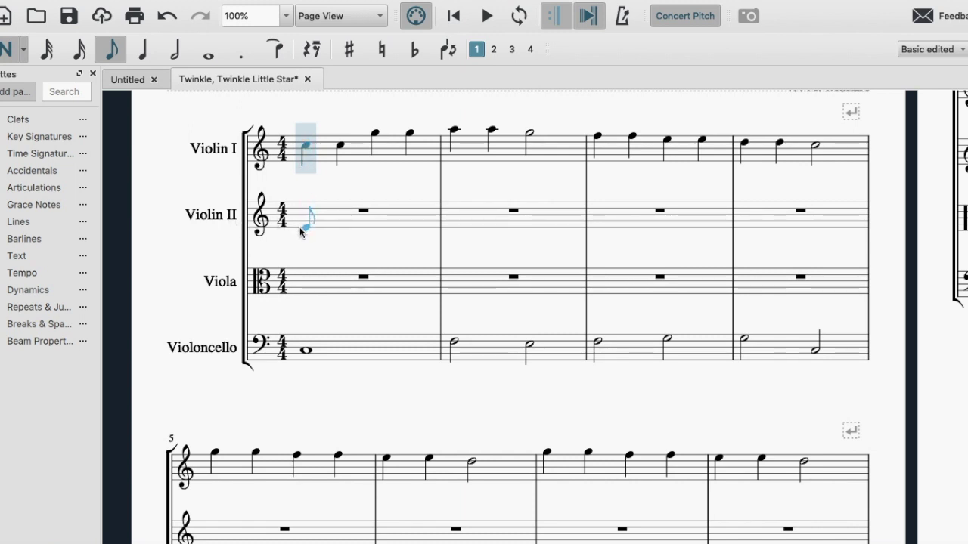
pyautogui.click(299, 227)
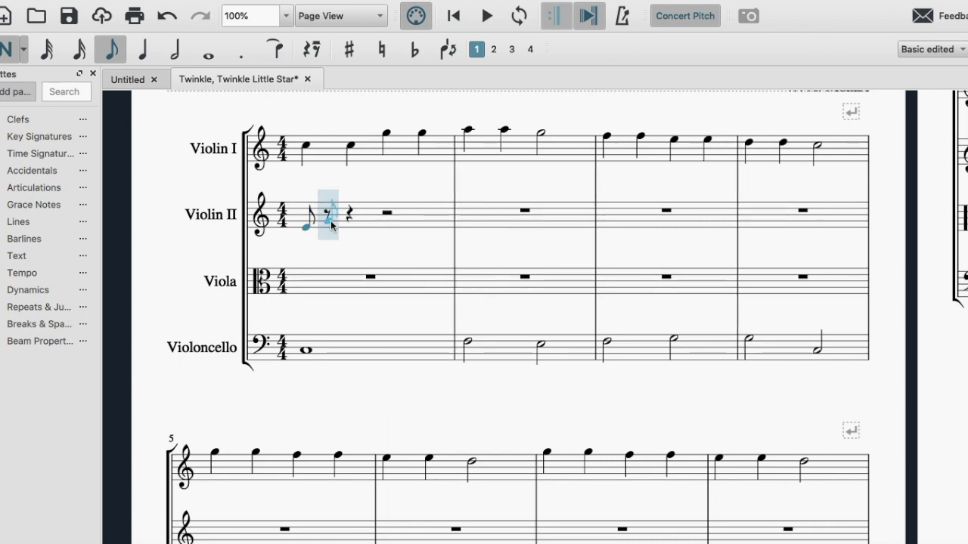
pyautogui.click(331, 221)
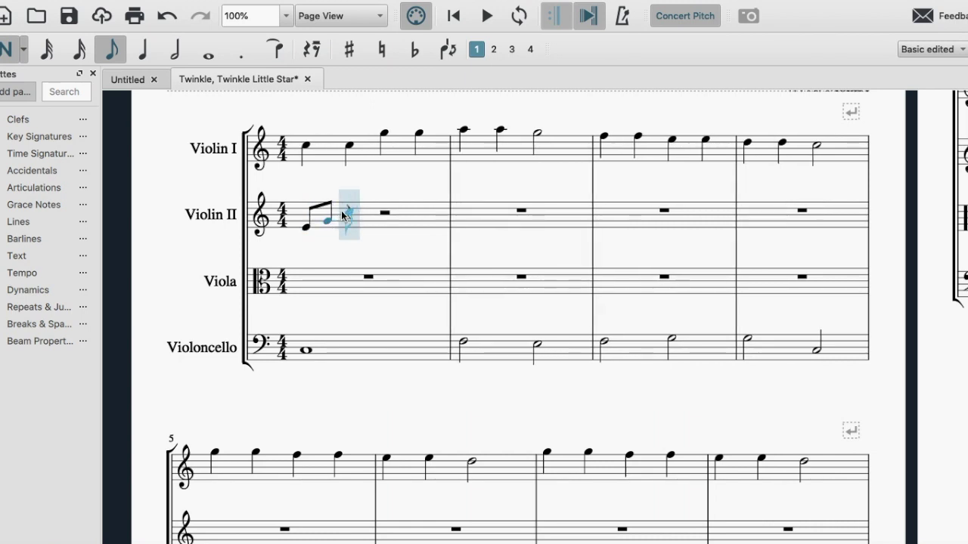
pyautogui.click(348, 211)
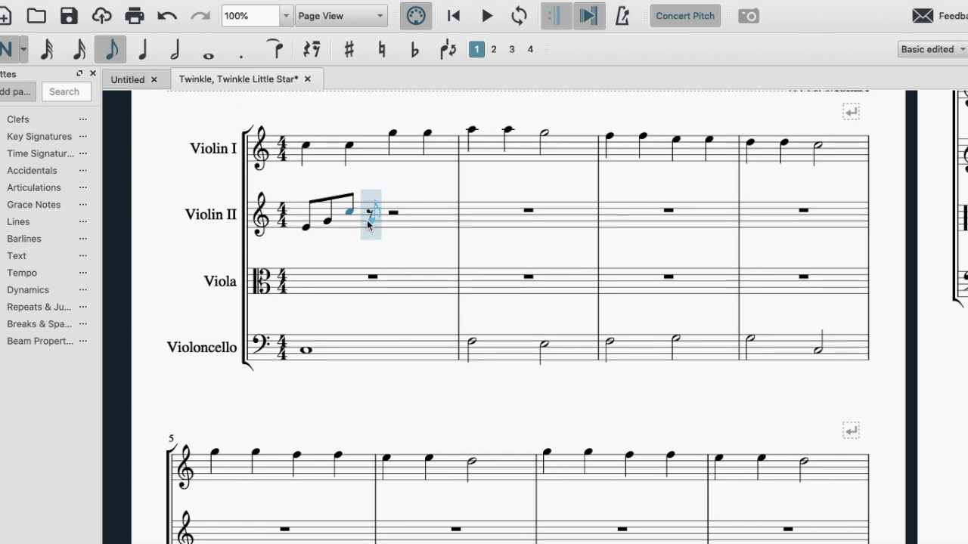
pyautogui.click(371, 221)
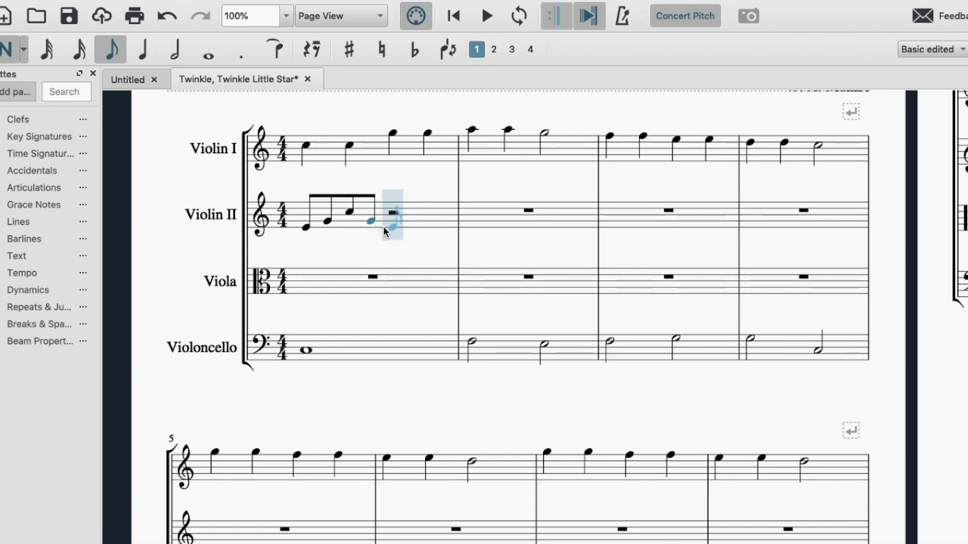
pyautogui.click(384, 227)
pyautogui.click(413, 220)
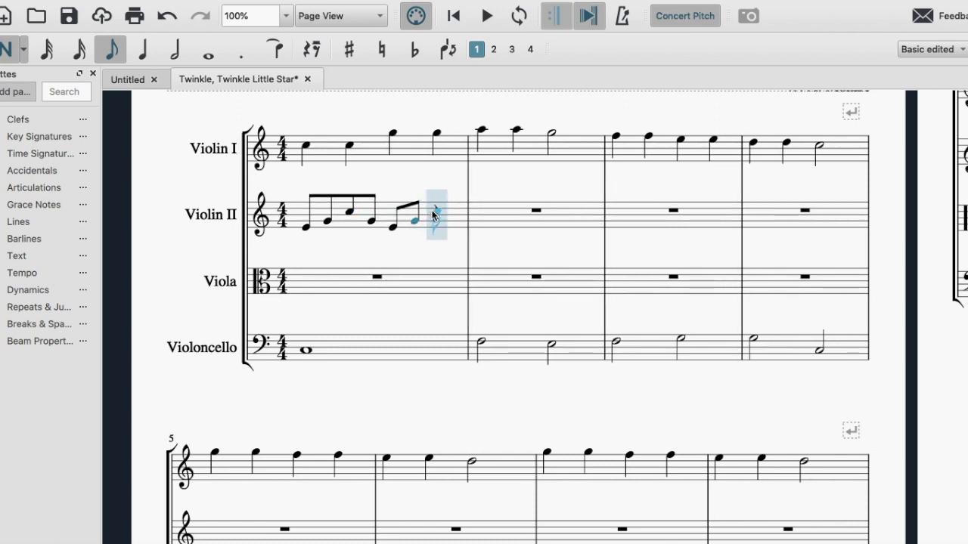
pyautogui.click(434, 212)
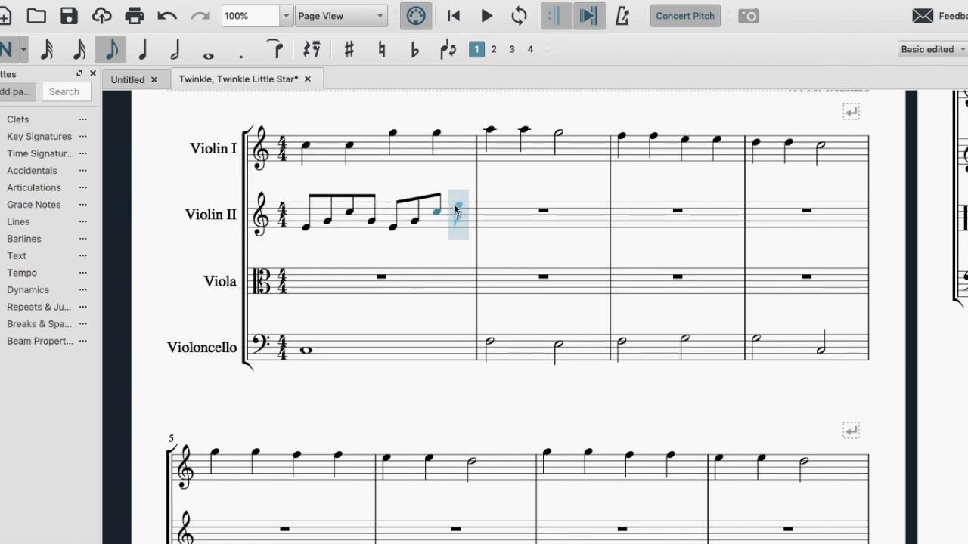
pyautogui.click(456, 209)
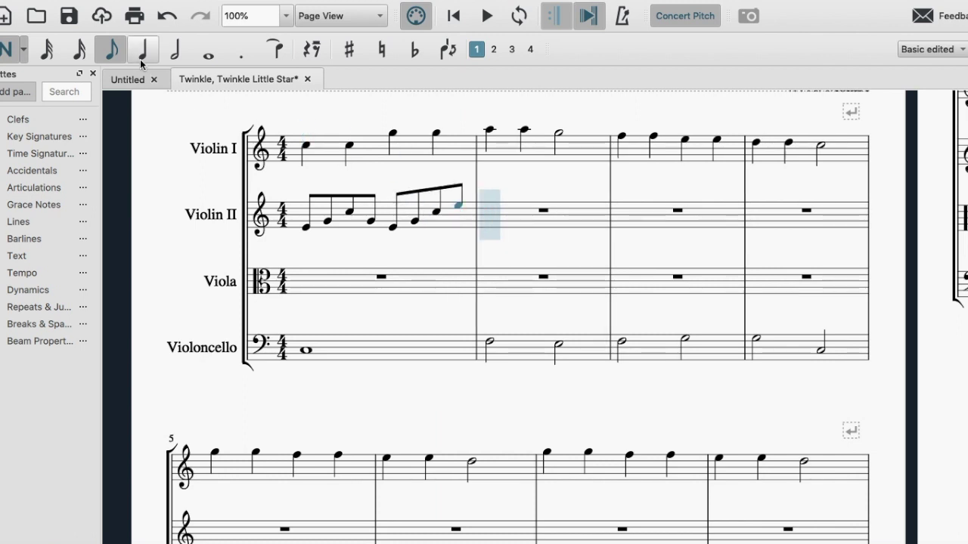
# Fill Violin II measure 2 with eighth notes F5, A4, F5, A4 and a half note E5
pyautogui.click(513, 205)
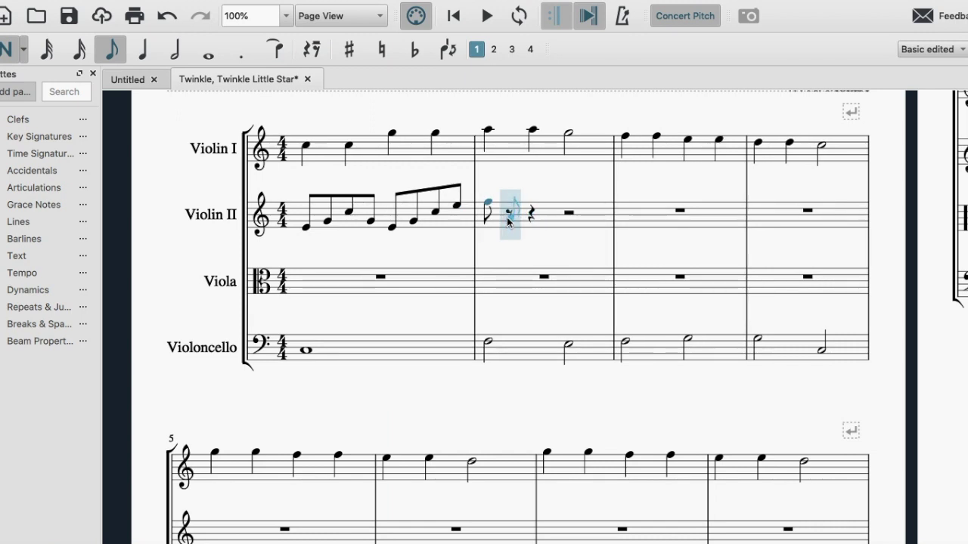
pyautogui.click(508, 220)
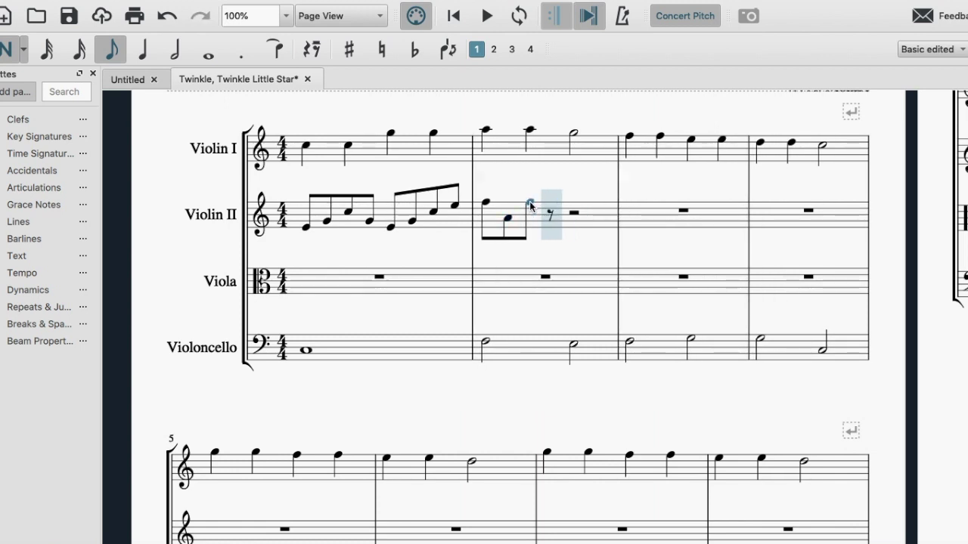
pyautogui.click(552, 219)
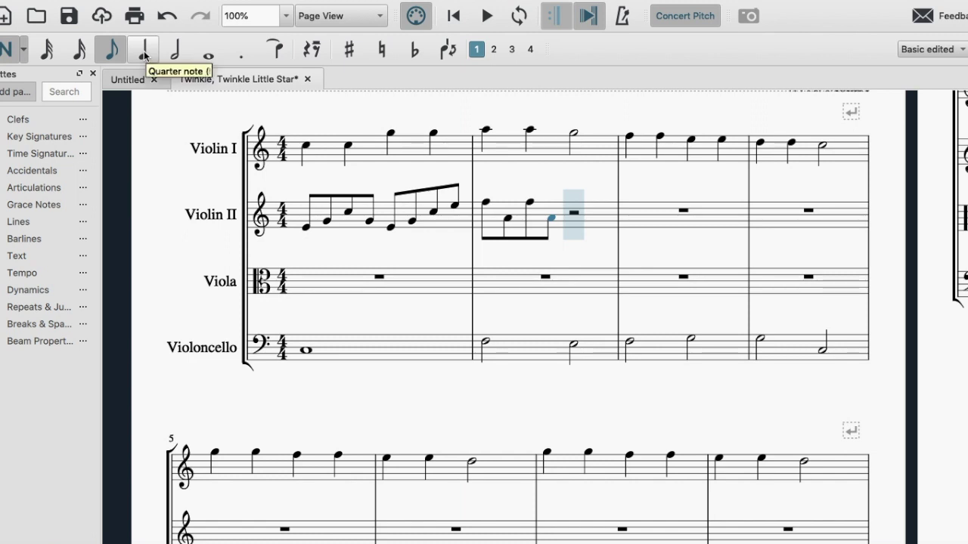
pyautogui.click(175, 49)
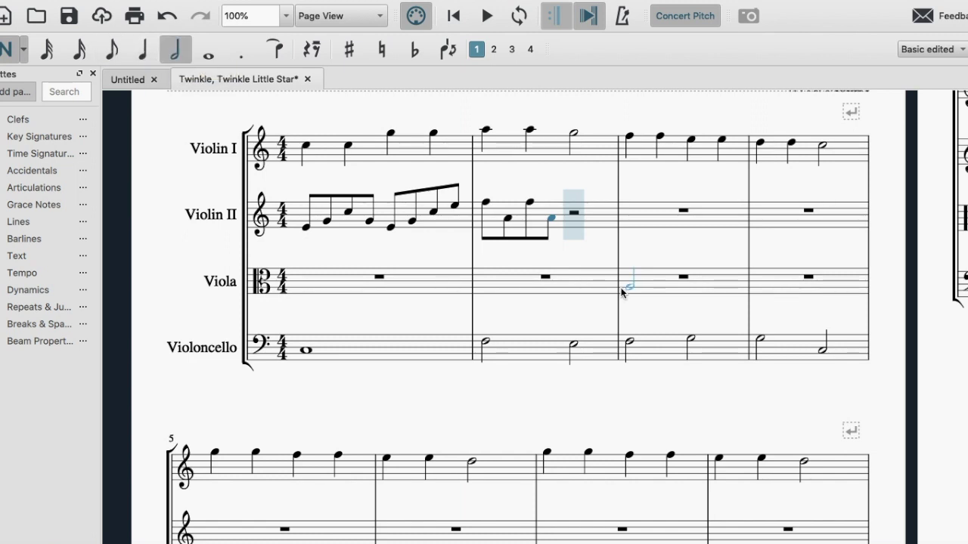
pyautogui.click(573, 205)
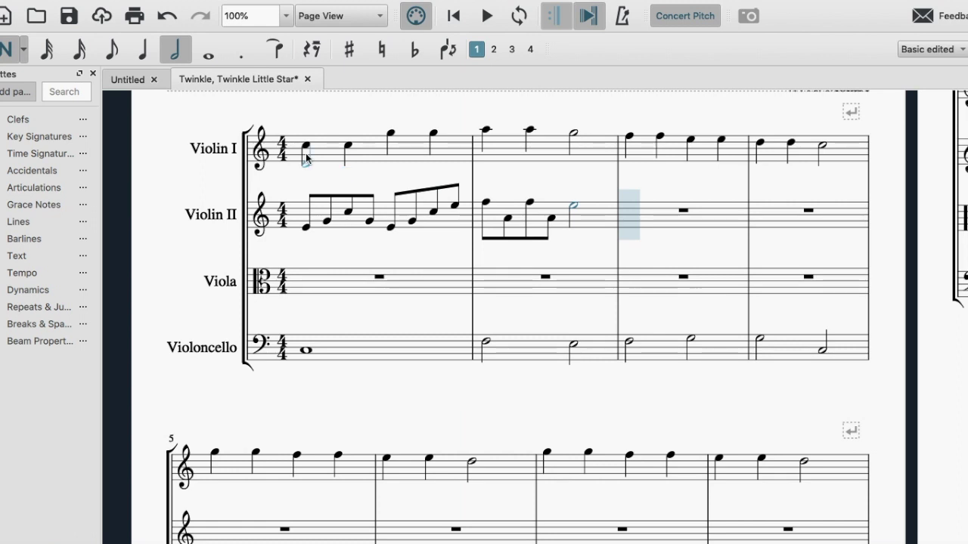
# Fill Violin II measure 3 with eighth notes A4, C5, A4, C5, G4, C5, G4, C5
pyautogui.click(111, 50)
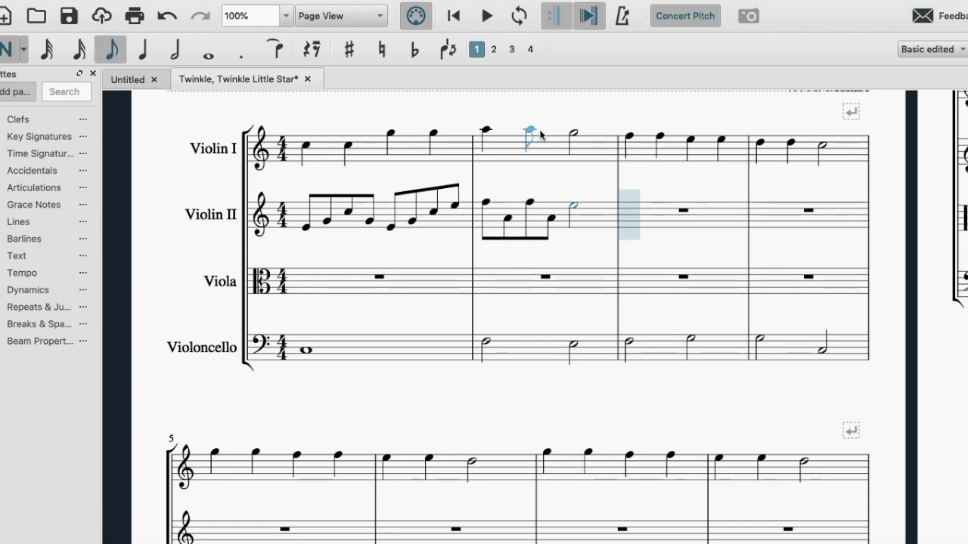
pyautogui.click(640, 218)
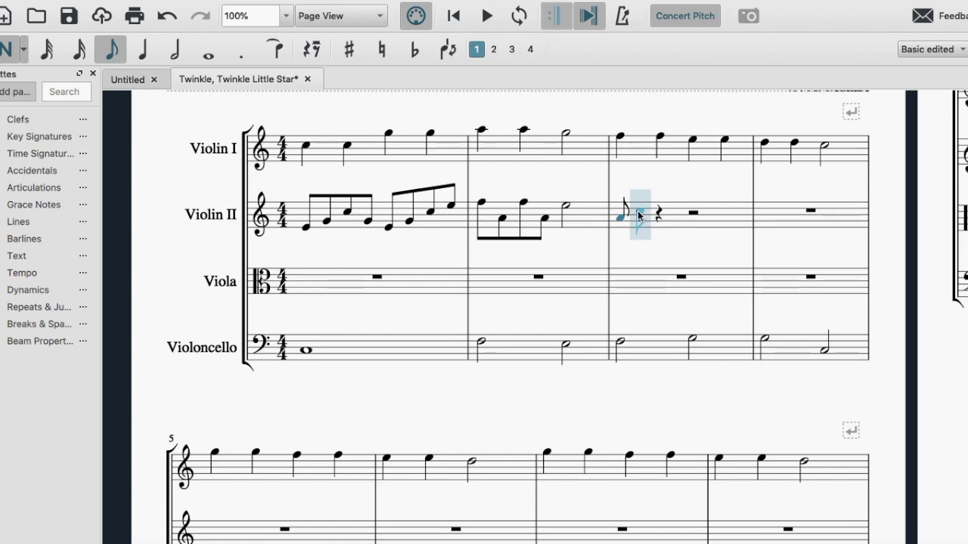
pyautogui.click(639, 214)
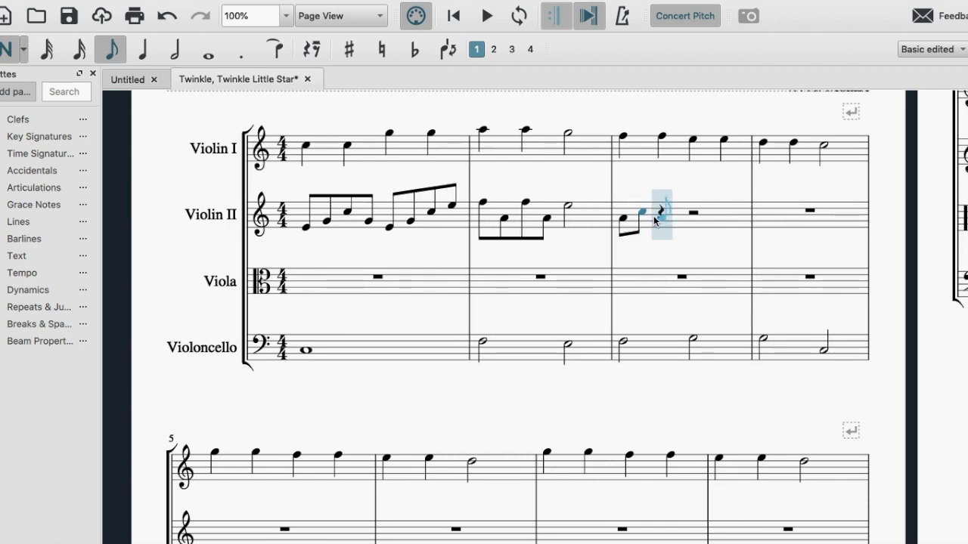
pyautogui.click(655, 220)
pyautogui.click(675, 212)
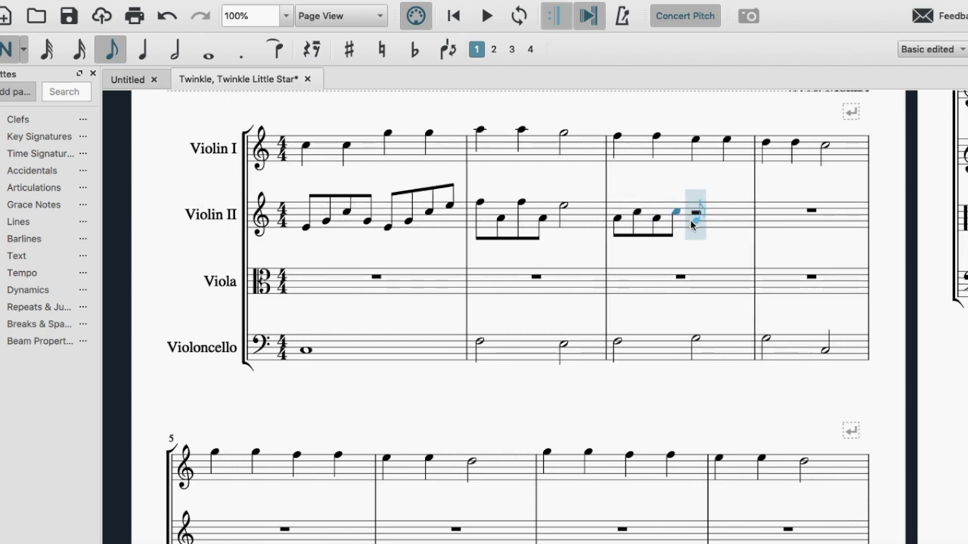
pyautogui.click(693, 220)
pyautogui.click(709, 214)
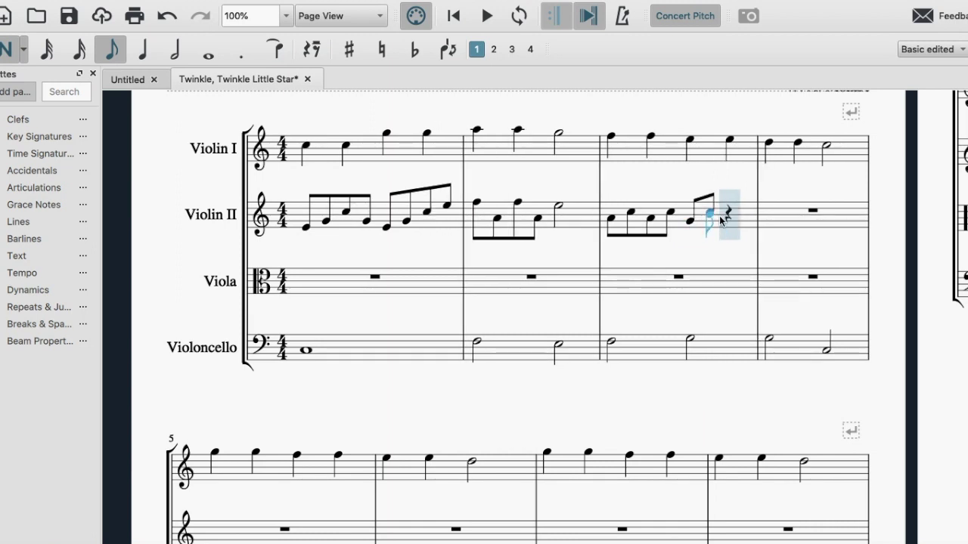
pyautogui.click(727, 215)
pyautogui.click(740, 213)
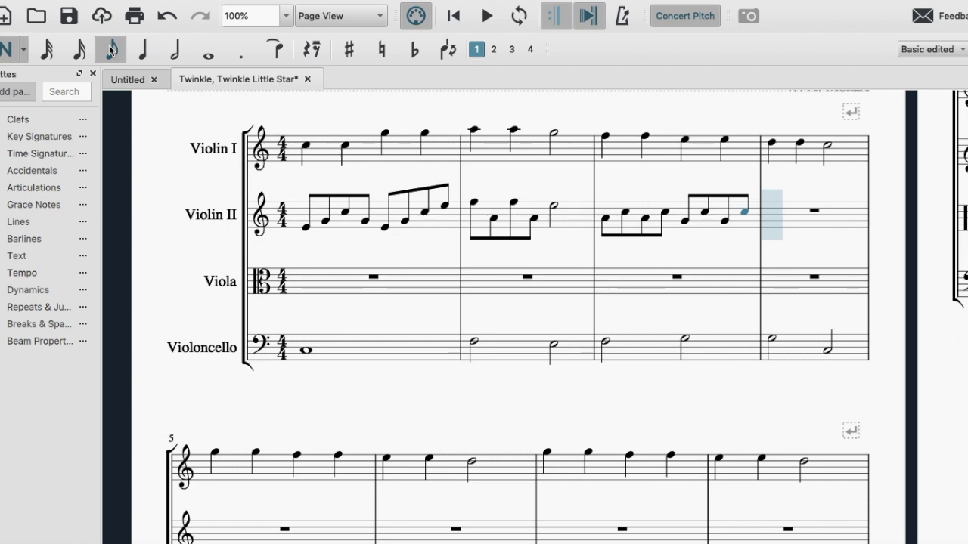
pyautogui.click(784, 219)
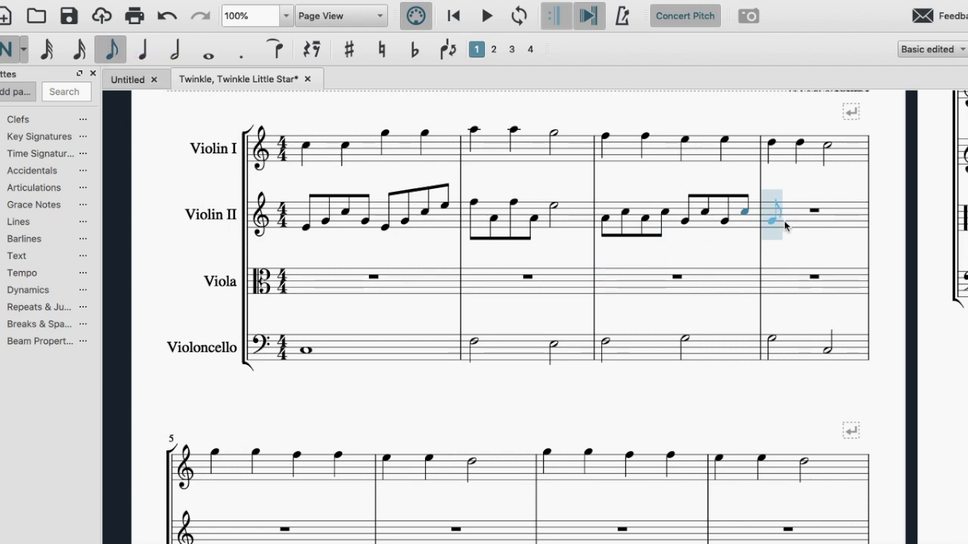
pyautogui.click(782, 216)
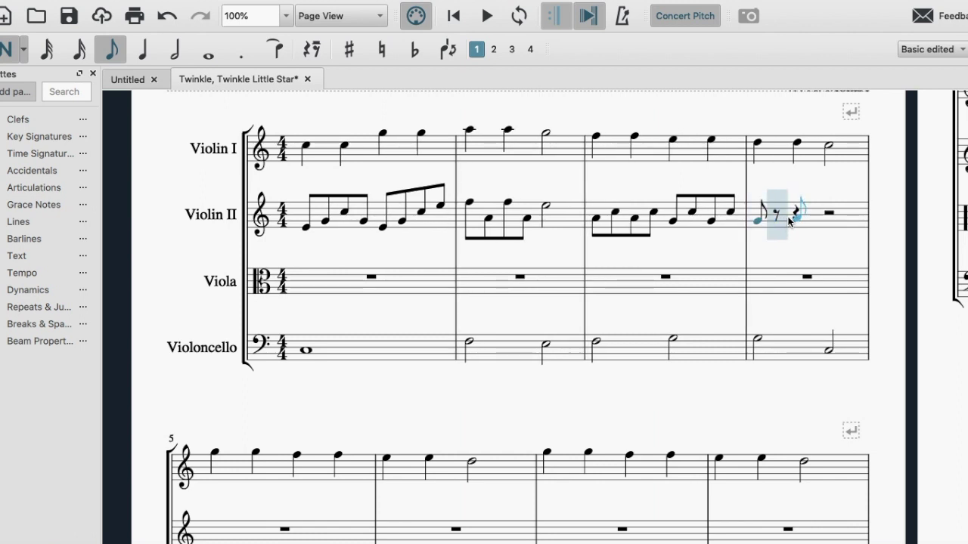
pyautogui.click(774, 217)
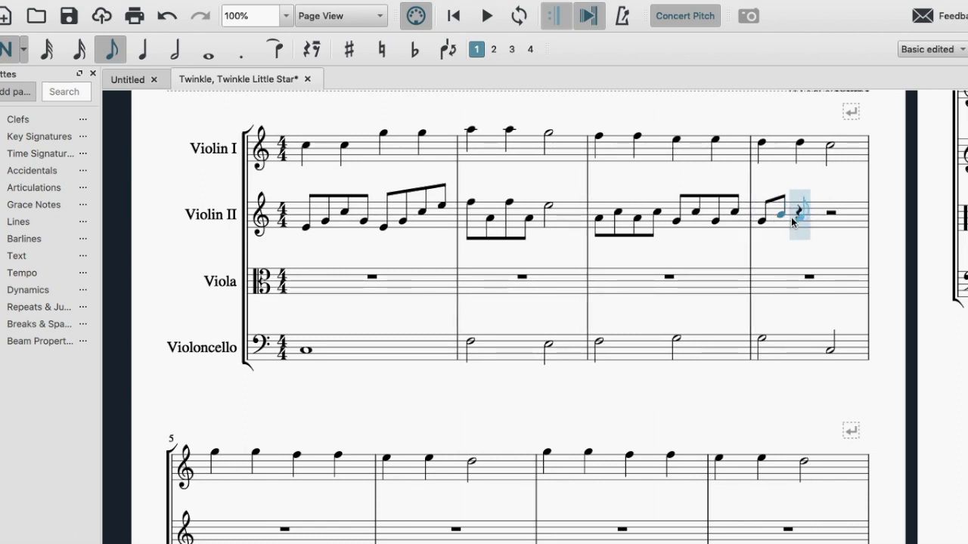
pyautogui.click(793, 221)
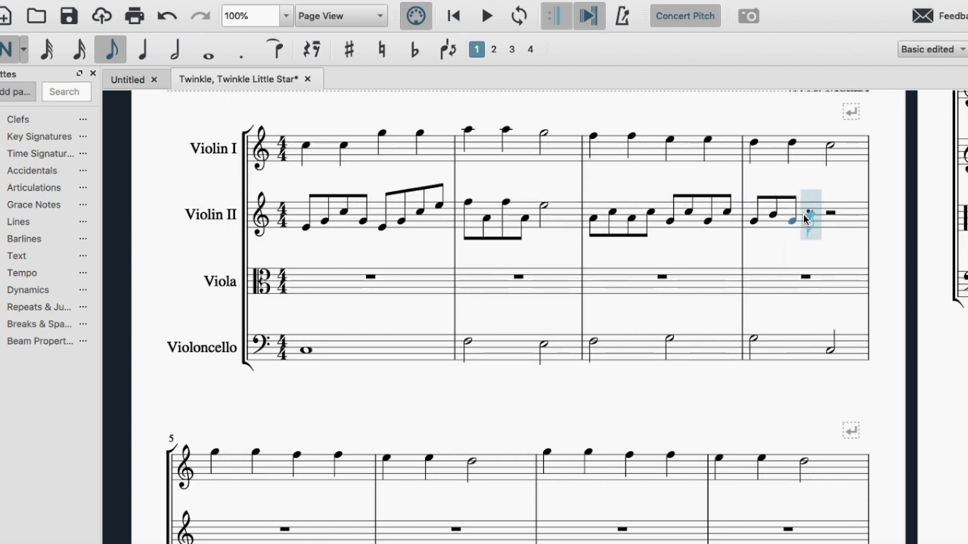
pyautogui.click(806, 216)
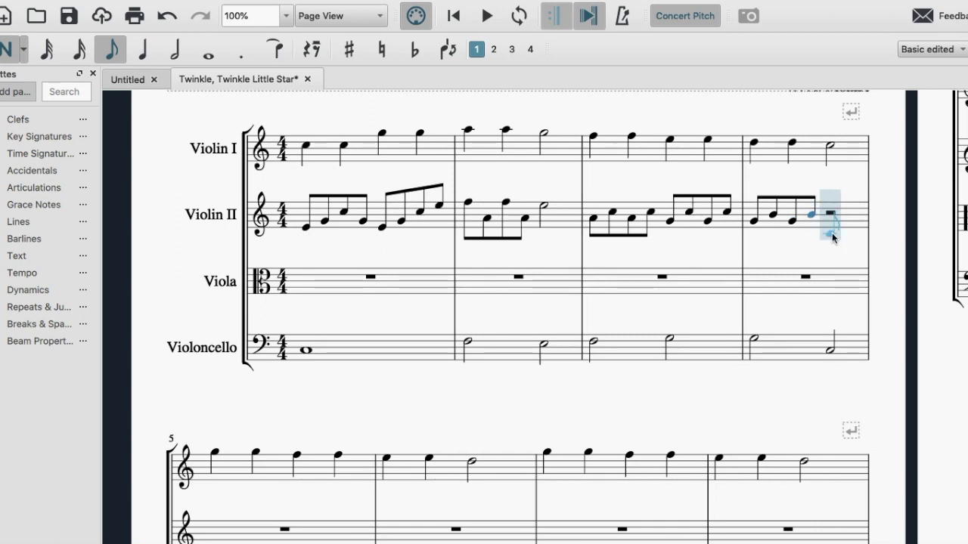
pyautogui.hotkey('ctrl', 'z')
pyautogui.hotkey('ctrl', 'z')
pyautogui.hotkey('ctrl', 'z')
pyautogui.hotkey('ctrl', 'z')
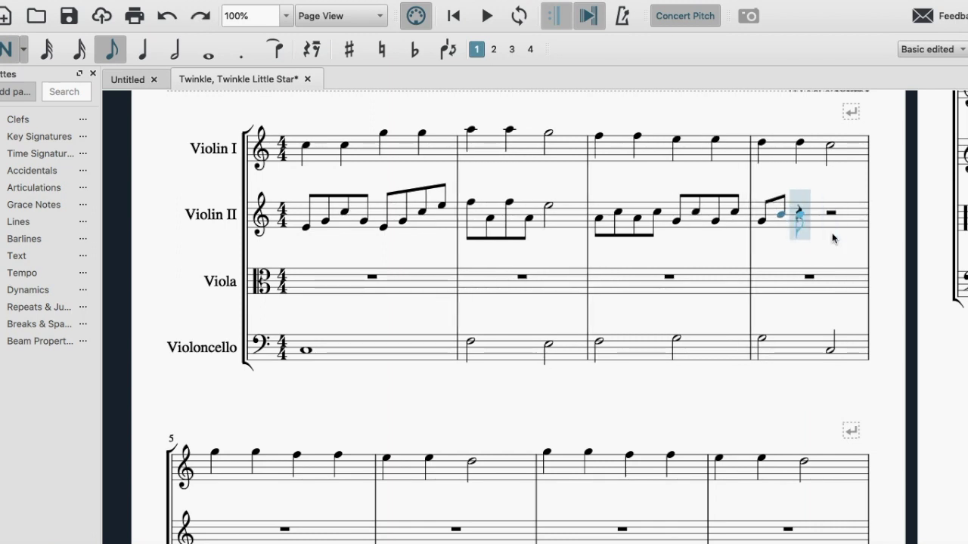
# Fill Violin II measure 4 with eighth notes B4, G4, B4, G4 and a half note E4
pyautogui.click(779, 217)
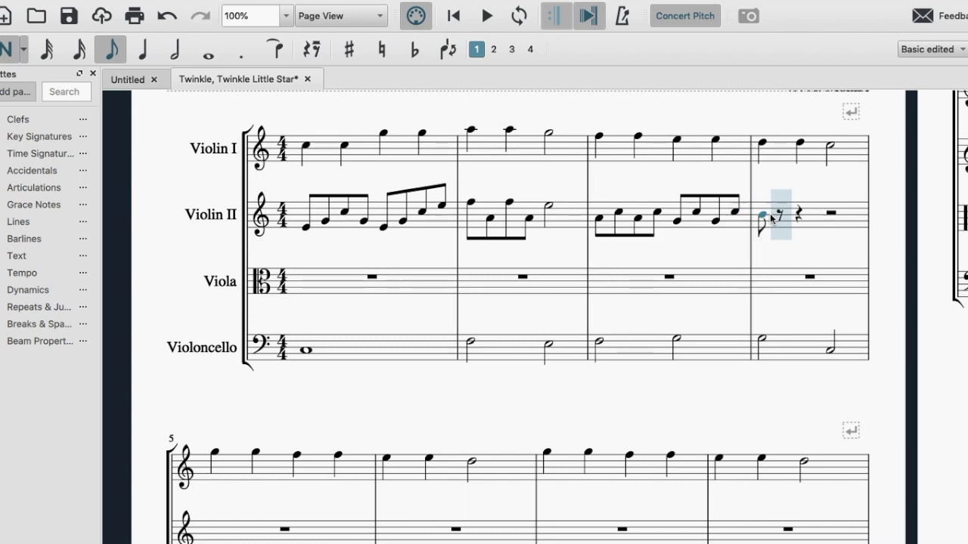
pyautogui.click(782, 220)
pyautogui.click(800, 216)
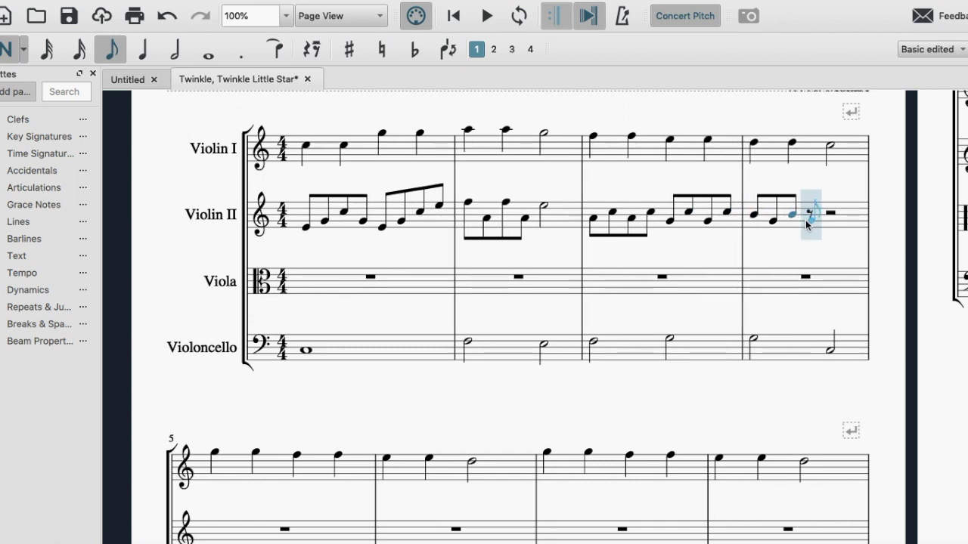
pyautogui.click(806, 224)
pyautogui.press('6')
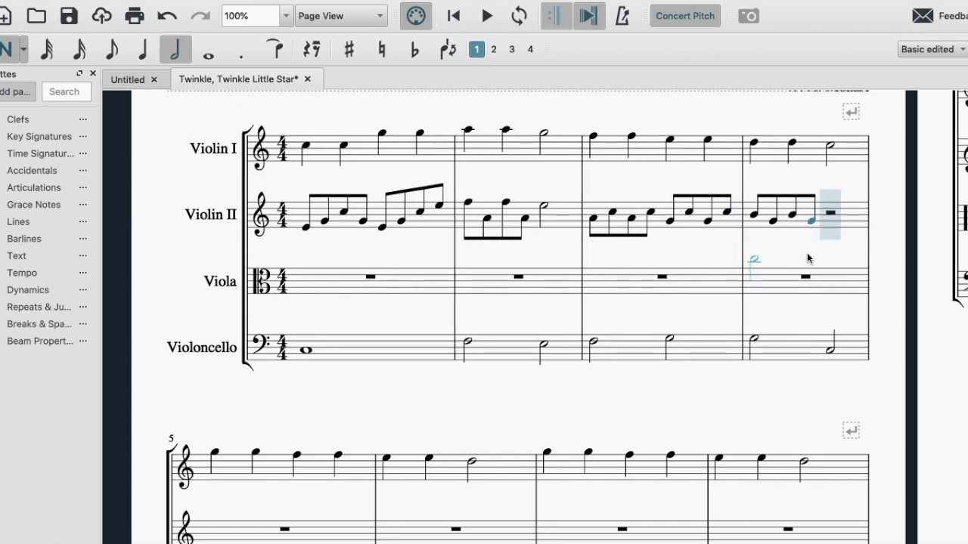
pyautogui.click(842, 227)
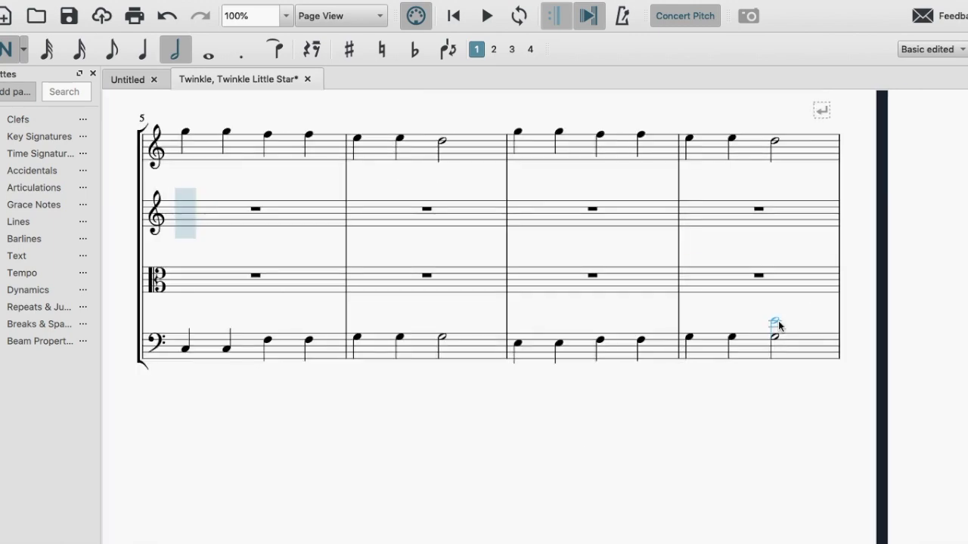
# Fill Violin II measure 5 with quarter notes E5, E5, D5, D5
pyautogui.scroll(5, 775, 327)
pyautogui.scroll(3, 775, 327)
pyautogui.scroll(-7, 774, 324)
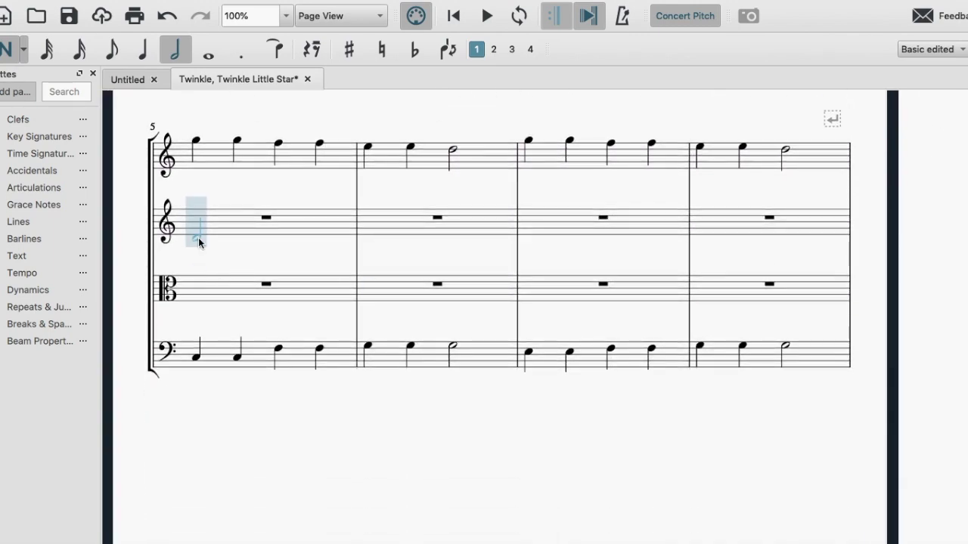
pyautogui.click(142, 50)
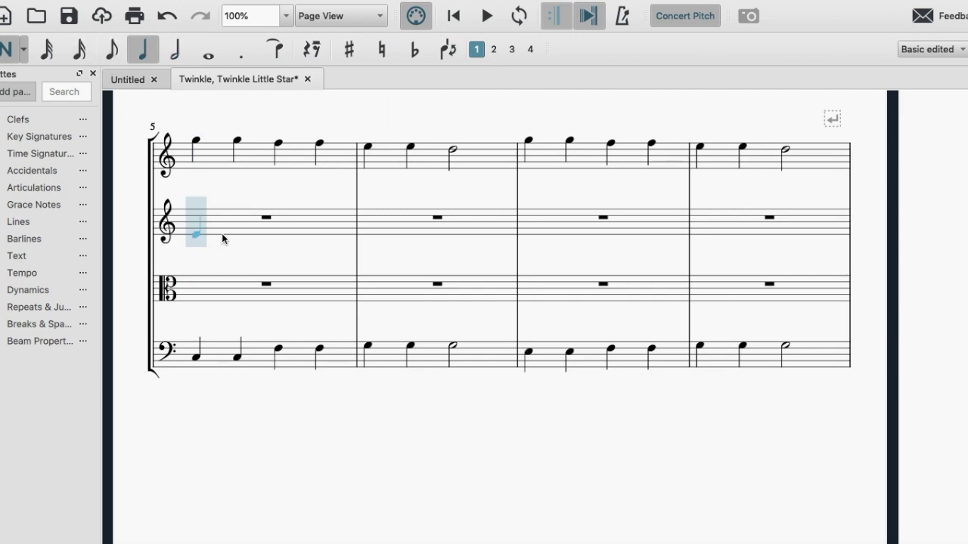
pyautogui.scroll(3, 264, 284)
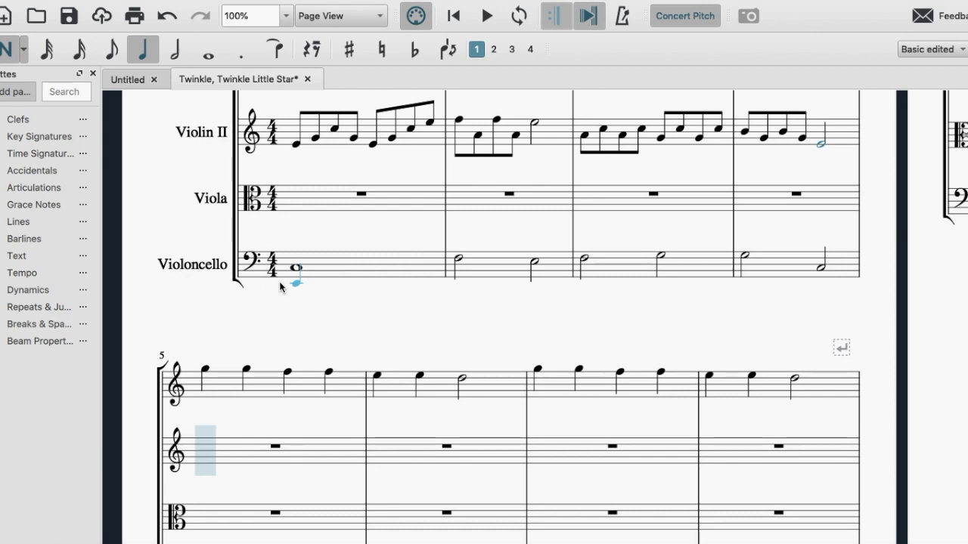
pyautogui.scroll(-3, 261, 301)
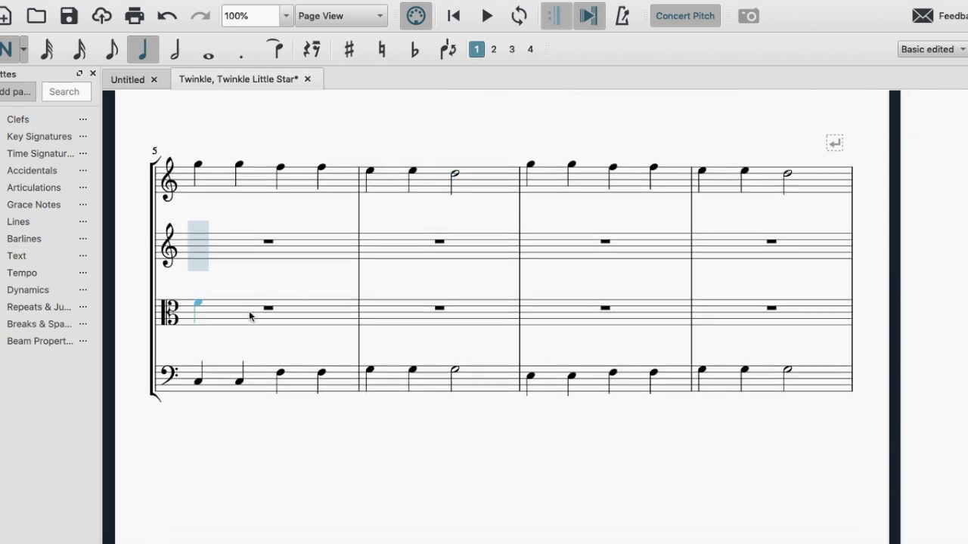
pyautogui.scroll(1, 268, 290)
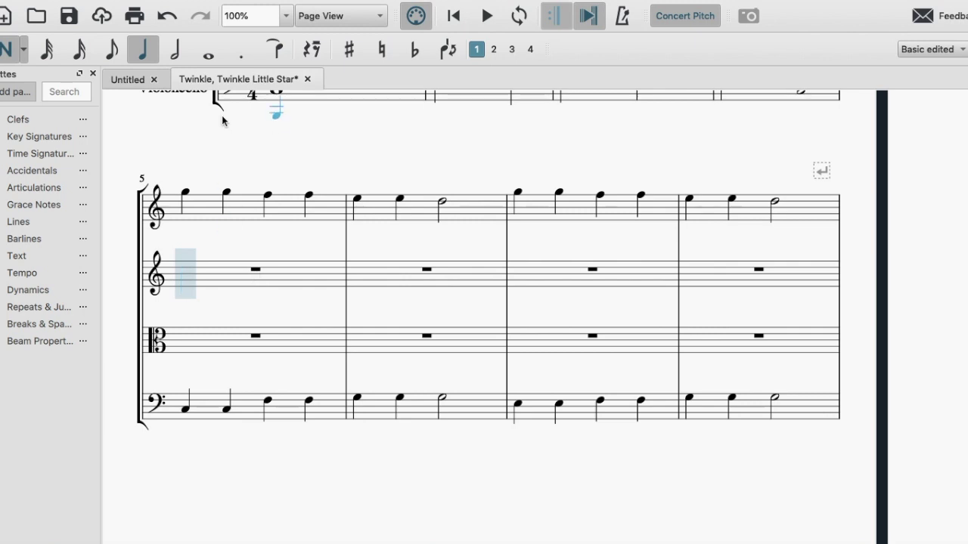
pyautogui.click(141, 55)
pyautogui.click(195, 266)
pyautogui.click(226, 266)
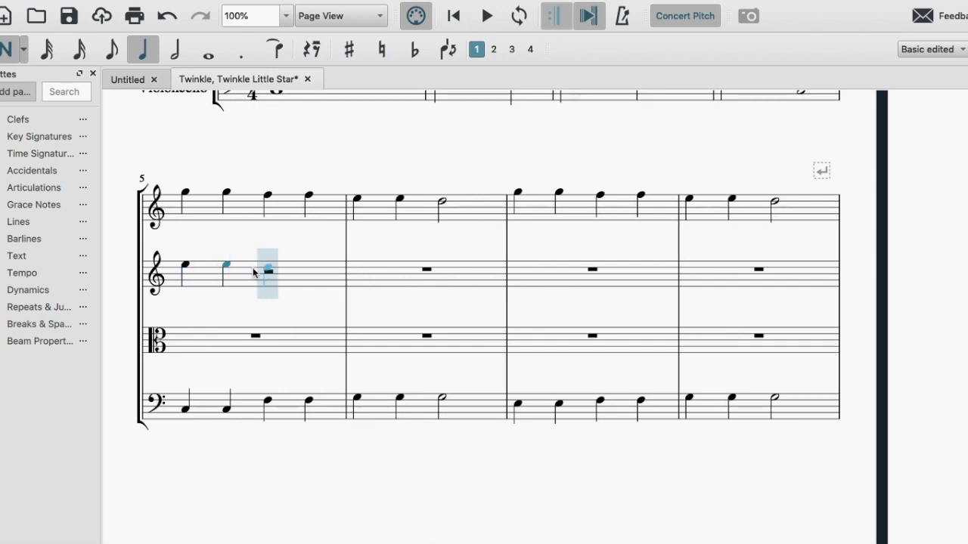
pyautogui.click(255, 271)
pyautogui.click(302, 269)
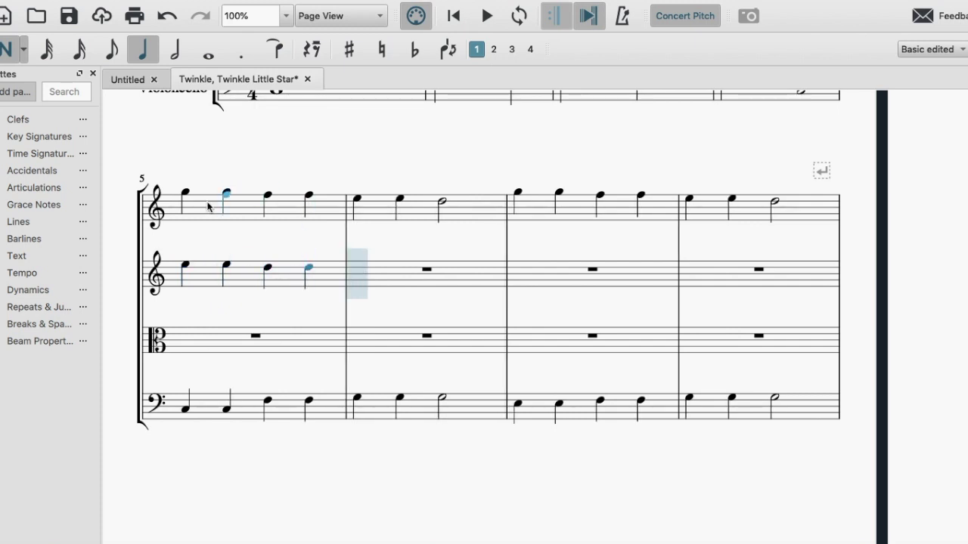
# Fill Violin II measure 6 with two quarter notes C5 and a half note B4
pyautogui.click(370, 273)
pyautogui.click(399, 272)
pyautogui.click(175, 52)
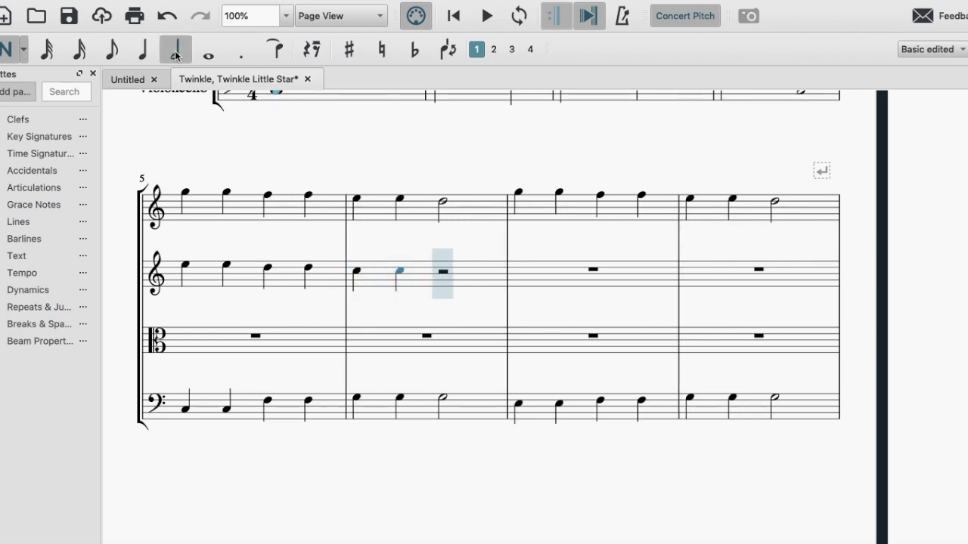
pyautogui.click(444, 274)
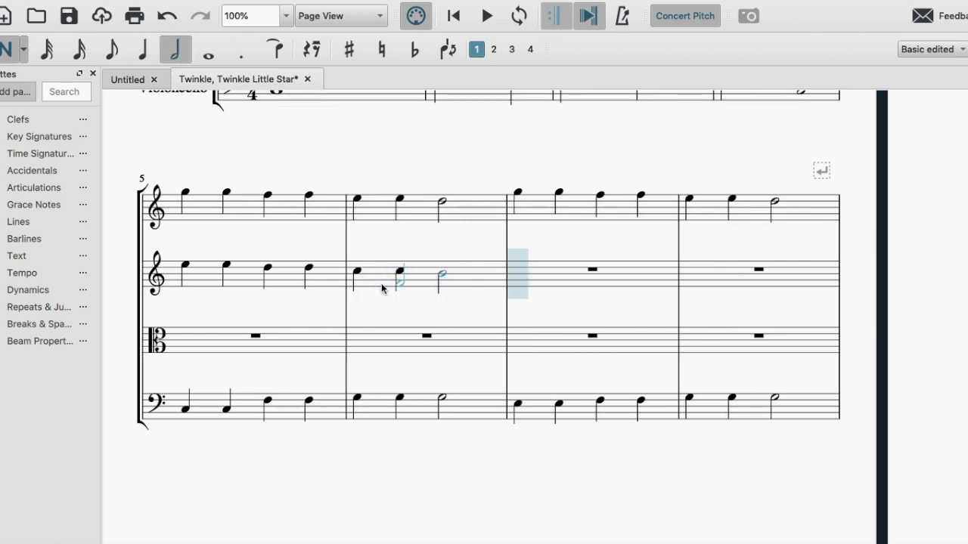
# Leave note input and copy Violin II measures 5 and 6 into Violin II measures 7 and 8
pyautogui.click(3, 54)
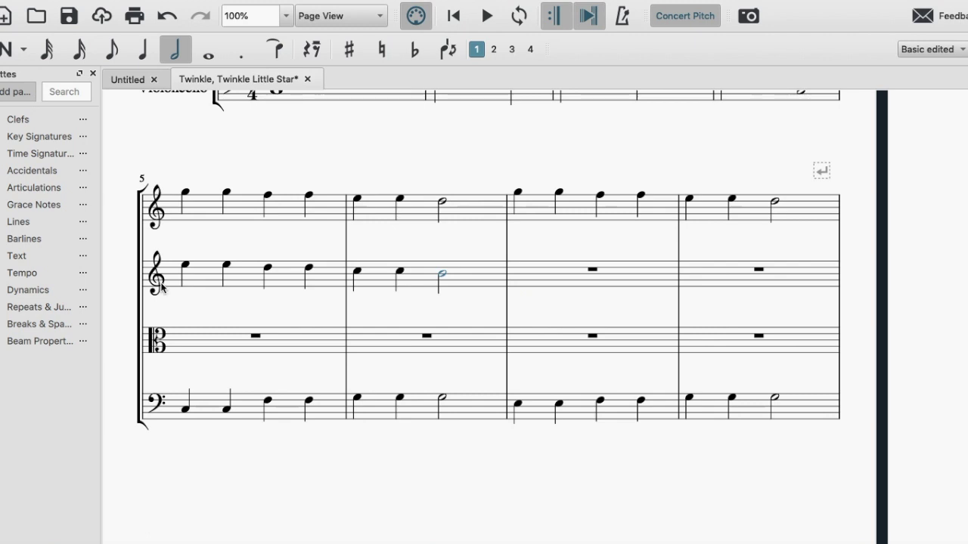
pyautogui.click(198, 279)
pyautogui.keyDown('shift'); pyautogui.click(378, 280); pyautogui.keyUp('shift')
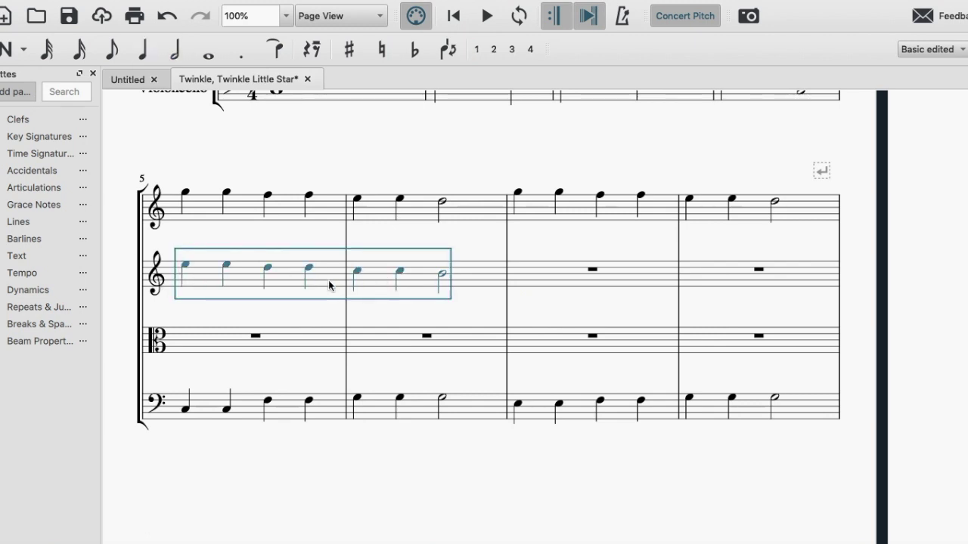
pyautogui.click(534, 279)
pyautogui.hotkey('ctrl', 'v')
pyautogui.press('Escape')
# Copy Violin II measures 1 to 4 into Violin II measures 9 to 12
pyautogui.scroll(5, 585, 308)
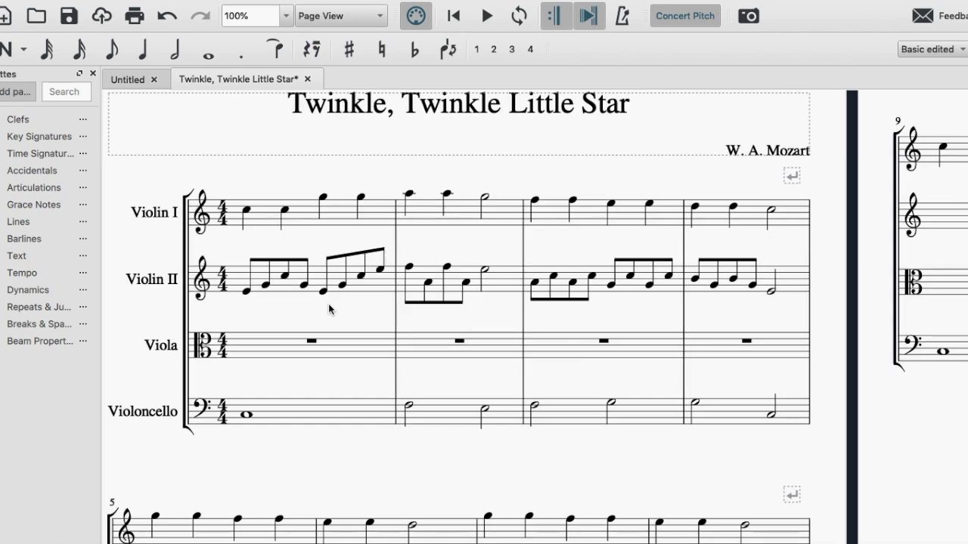
pyautogui.click(287, 296)
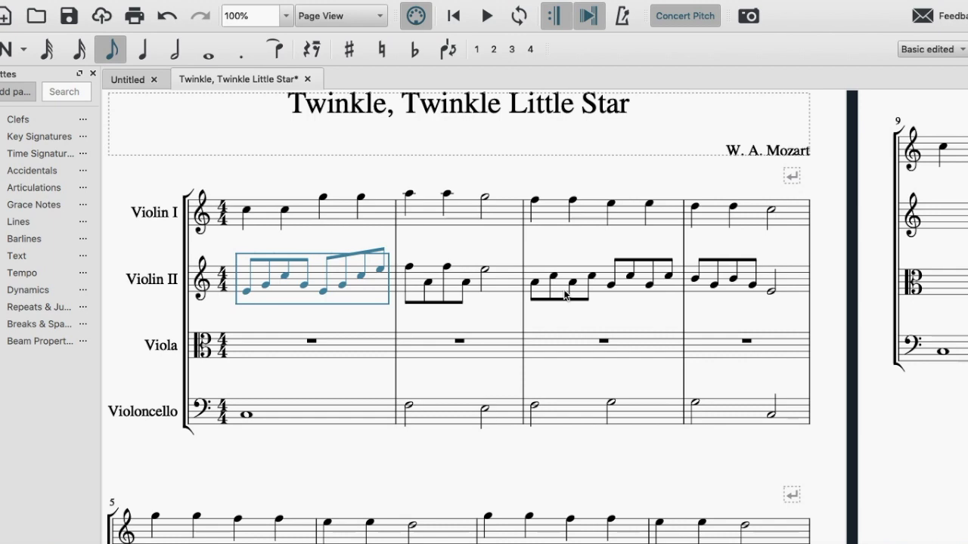
pyautogui.keyDown('shift'); pyautogui.click(782, 280); pyautogui.keyUp('shift')
pyautogui.hscroll(6, 530, 309)
pyautogui.click(507, 217)
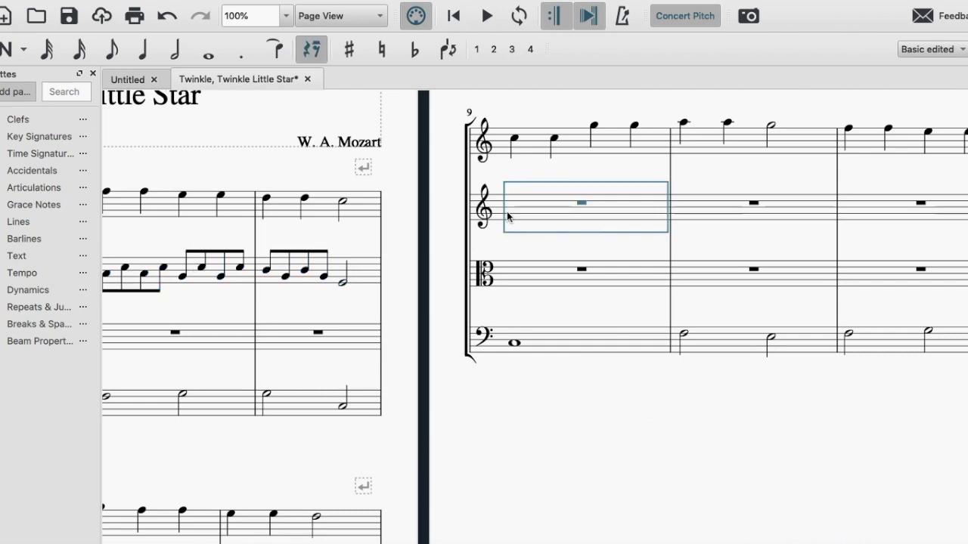
pyautogui.hotkey('ctrl', 'v')
pyautogui.hscroll(-6, 588, 228)
pyautogui.hscroll(-2, 589, 227)
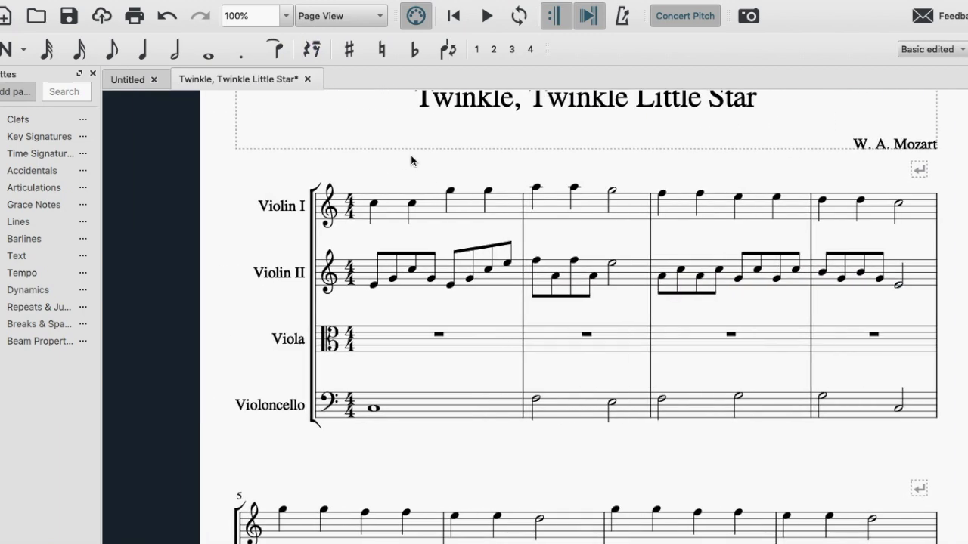
# Play back the score from the first Violin I note to check both violins and Violoncello together
pyautogui.scroll(1, 399, 163)
pyautogui.hscroll(2, 400, 163)
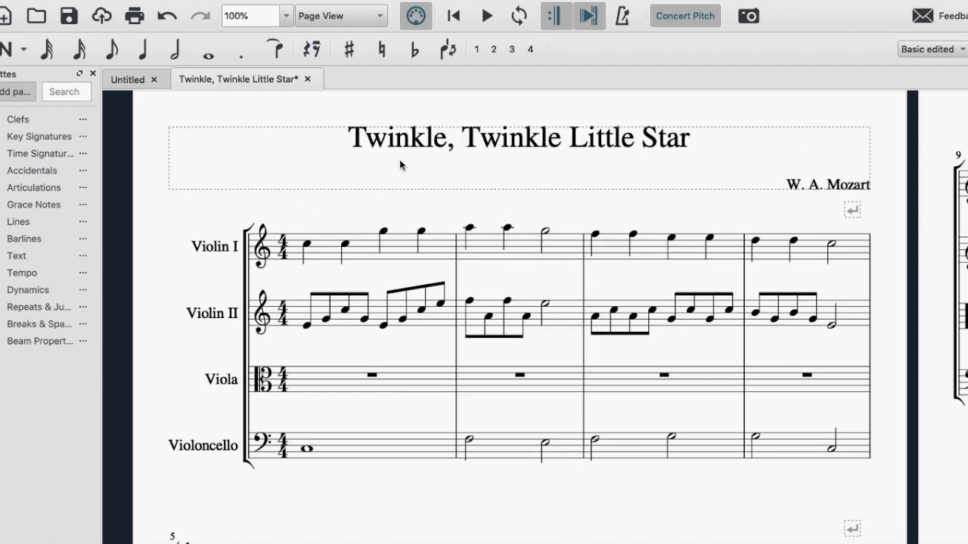
pyautogui.hscroll(-1, 399, 163)
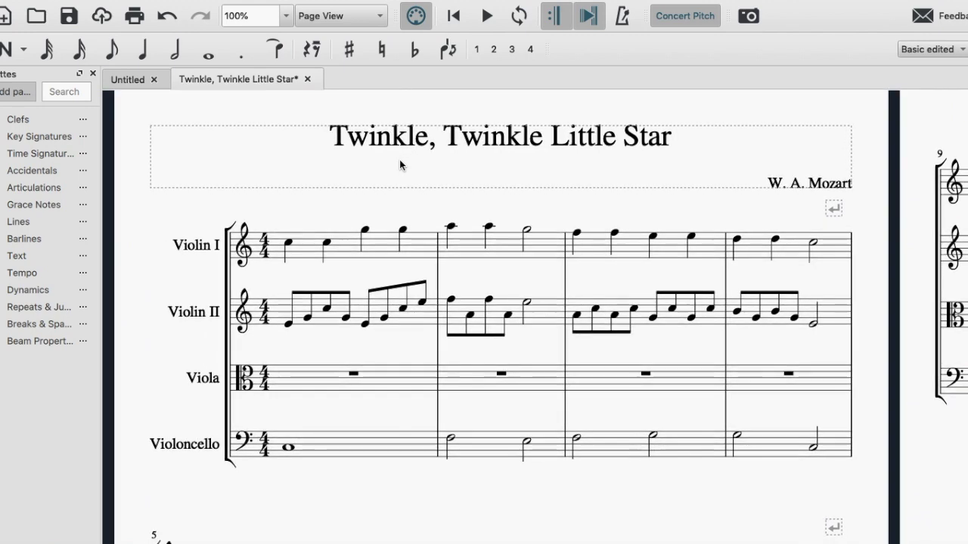
pyautogui.scroll(-1, 141, 261)
pyautogui.scroll(1, 141, 261)
pyautogui.click(290, 235)
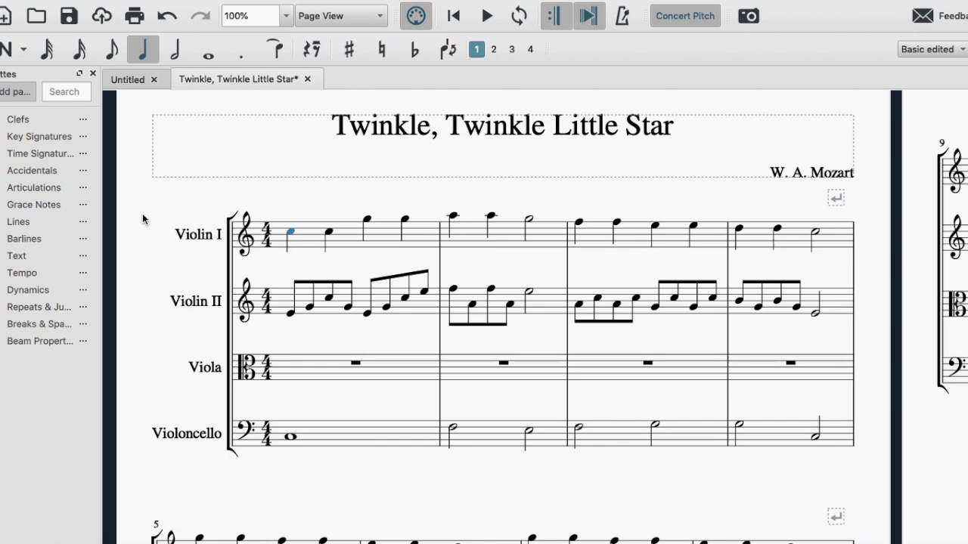
pyautogui.press('space')
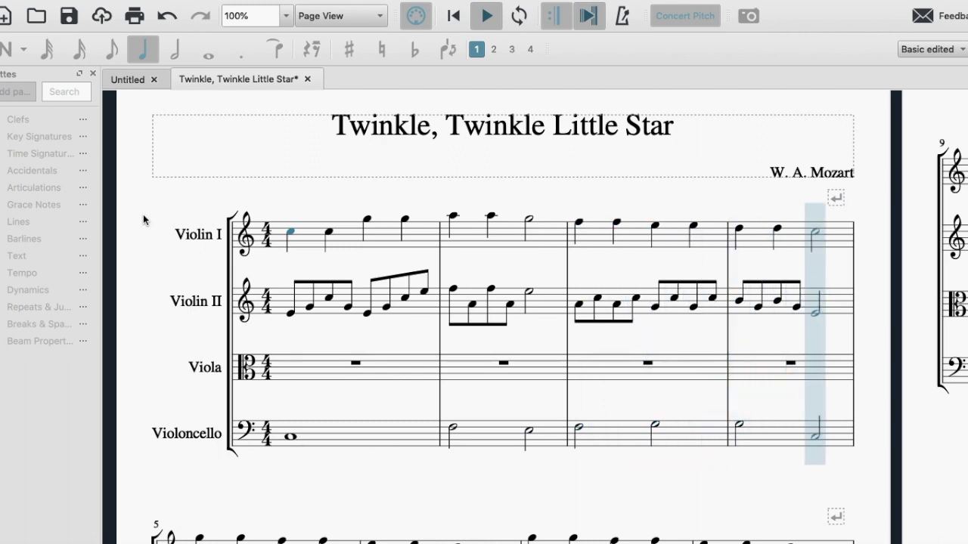
# Stop the playback and clear the note selection
pyautogui.press('space')
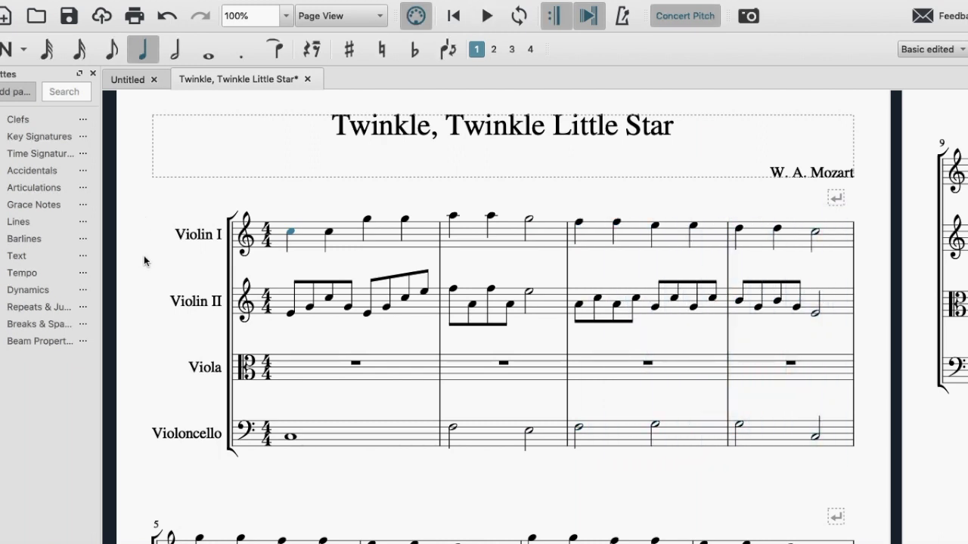
pyautogui.press('Escape')
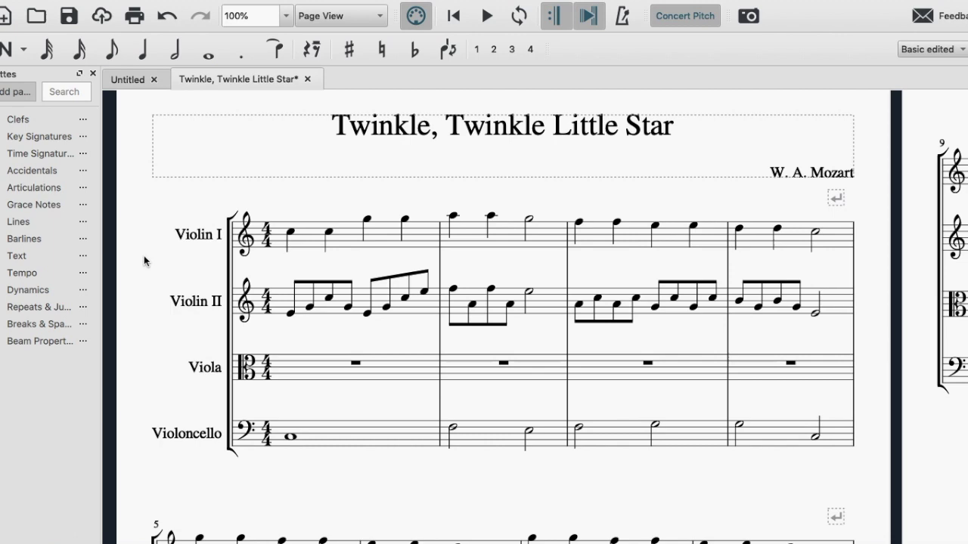
# Fill Viola measures 1 and 2 with four half notes C4, two in each measure
pyautogui.scroll(-3, 144, 261)
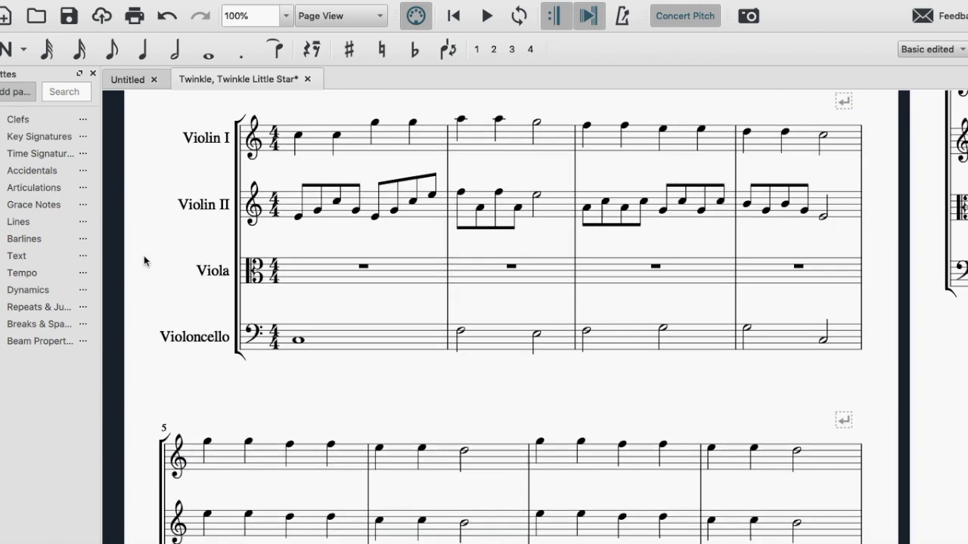
pyautogui.scroll(-2, 144, 261)
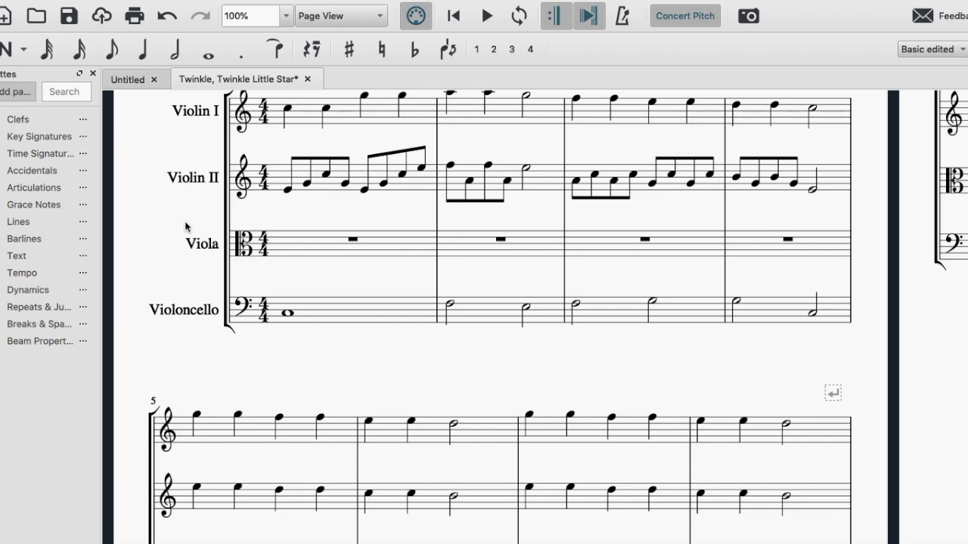
pyautogui.scroll(-2, 176, 229)
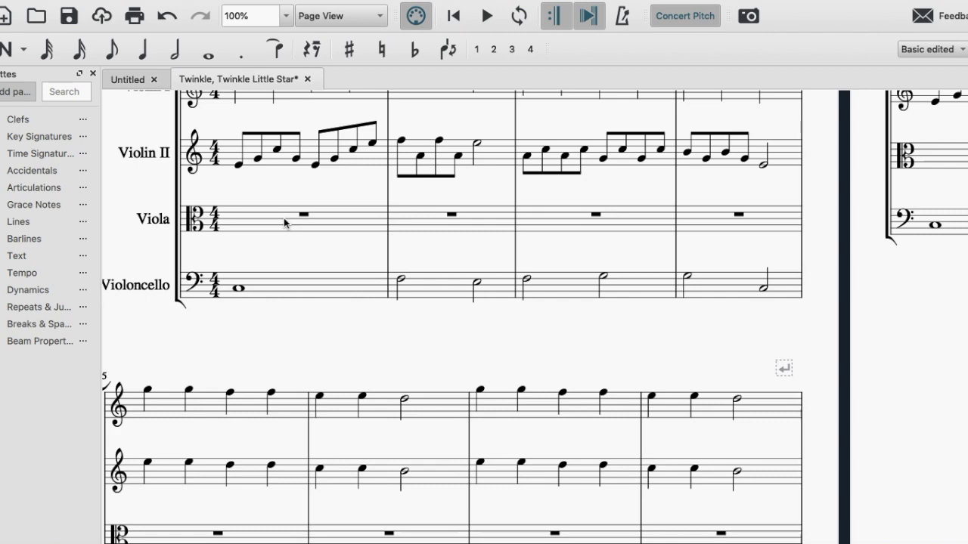
pyautogui.scroll(4, 285, 223)
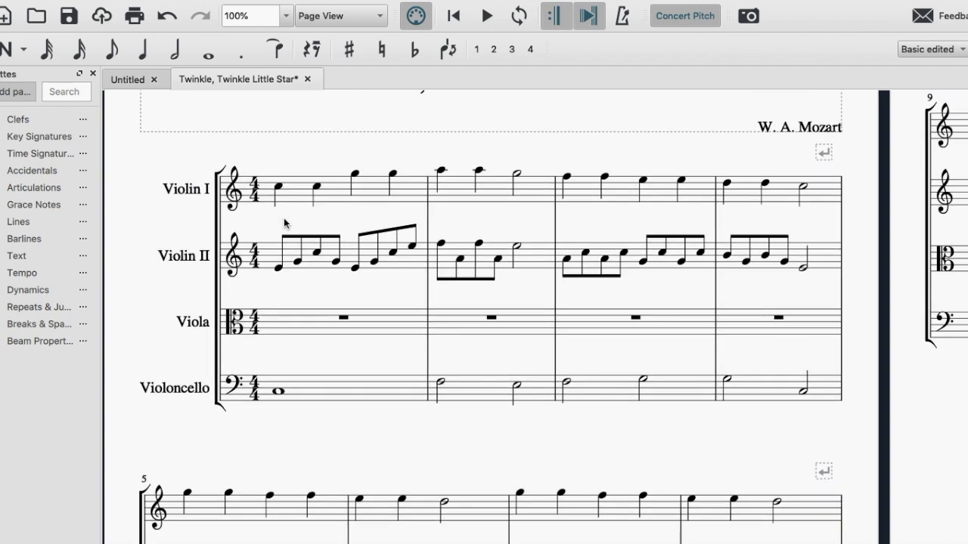
pyautogui.scroll(-1, 284, 223)
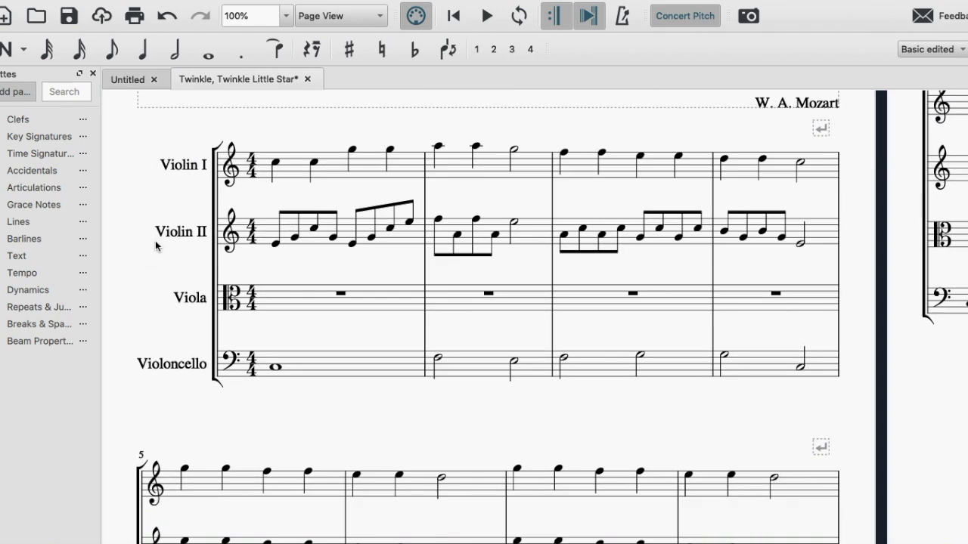
pyautogui.click(175, 49)
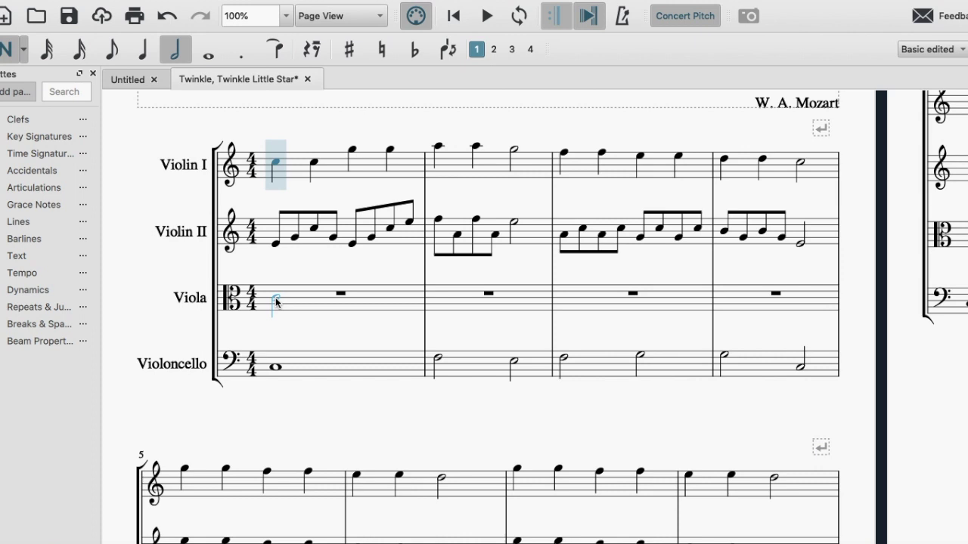
pyautogui.click(276, 300)
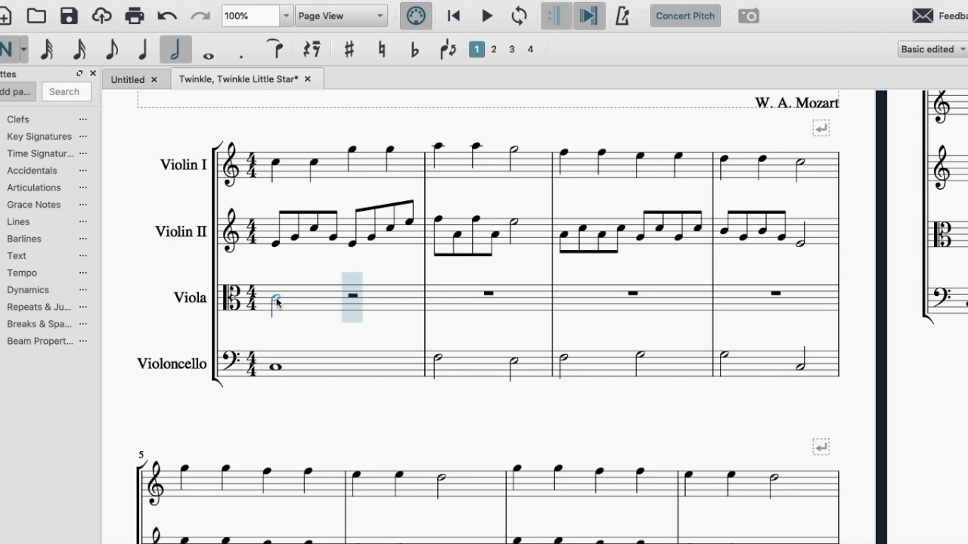
pyautogui.click(349, 296)
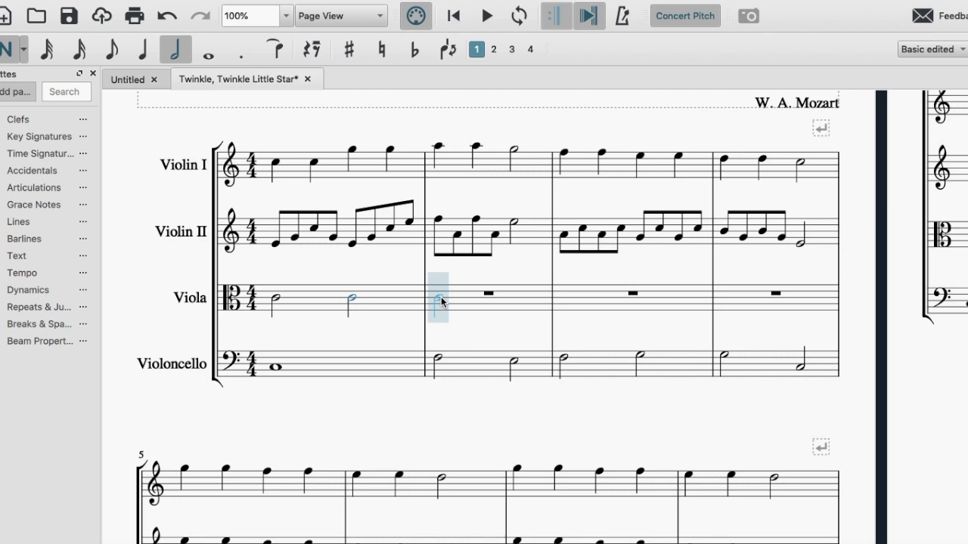
pyautogui.click(442, 302)
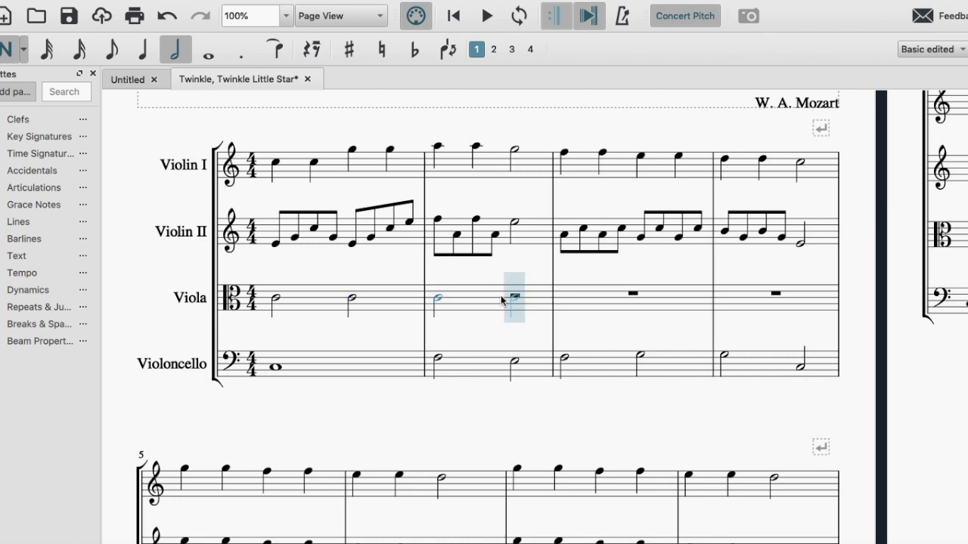
pyautogui.click(501, 300)
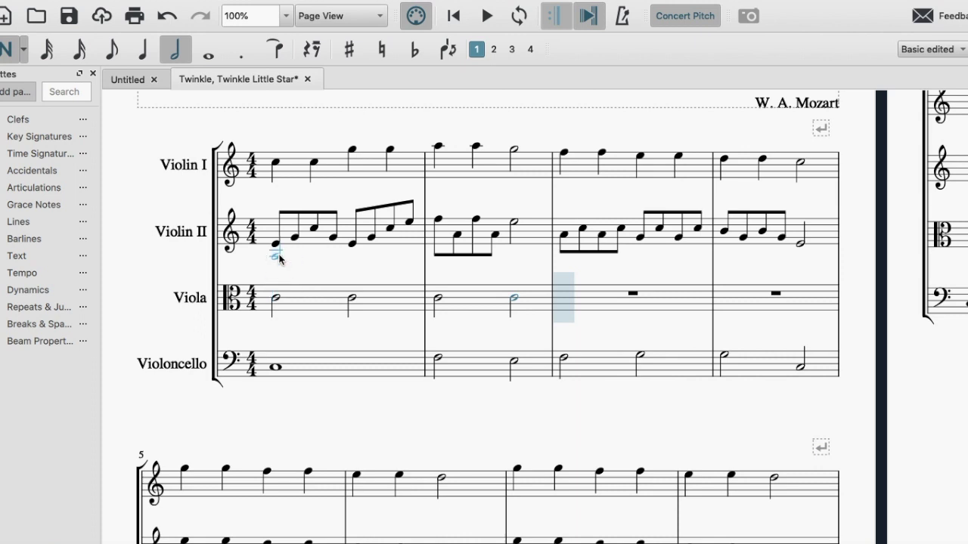
# Fill Viola measure 3 with quarter notes F4, F4, G4 and G4
pyautogui.click(143, 49)
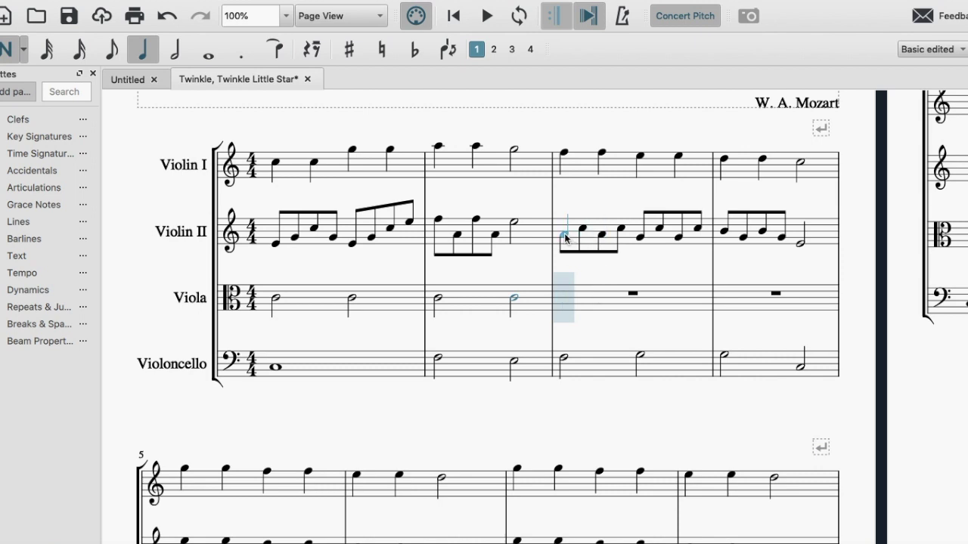
pyautogui.click(564, 304)
pyautogui.click(587, 293)
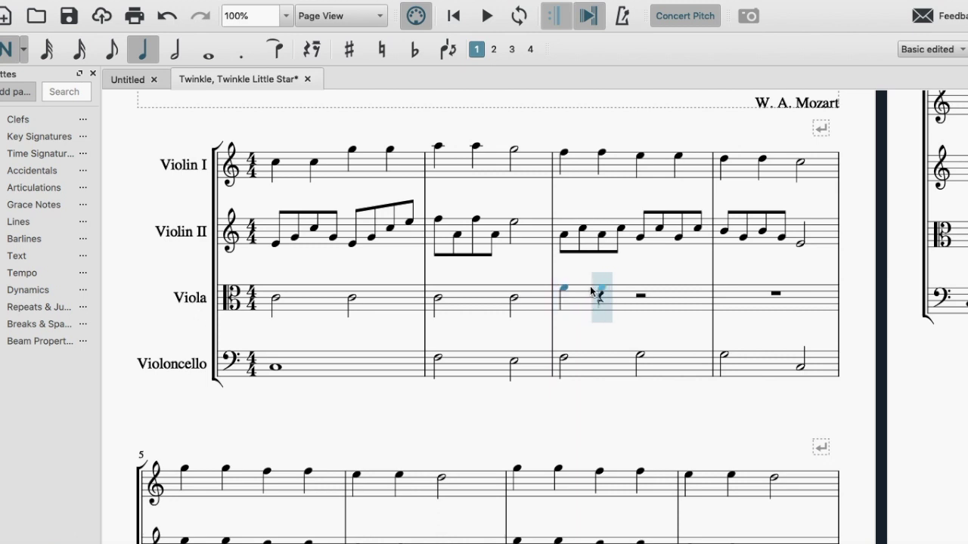
pyautogui.click(598, 289)
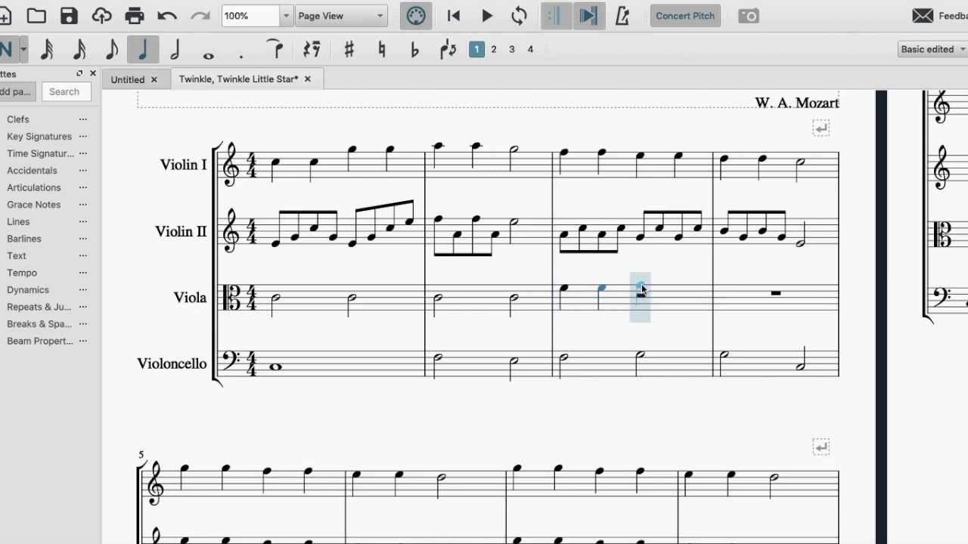
pyautogui.click(642, 290)
pyautogui.click(678, 287)
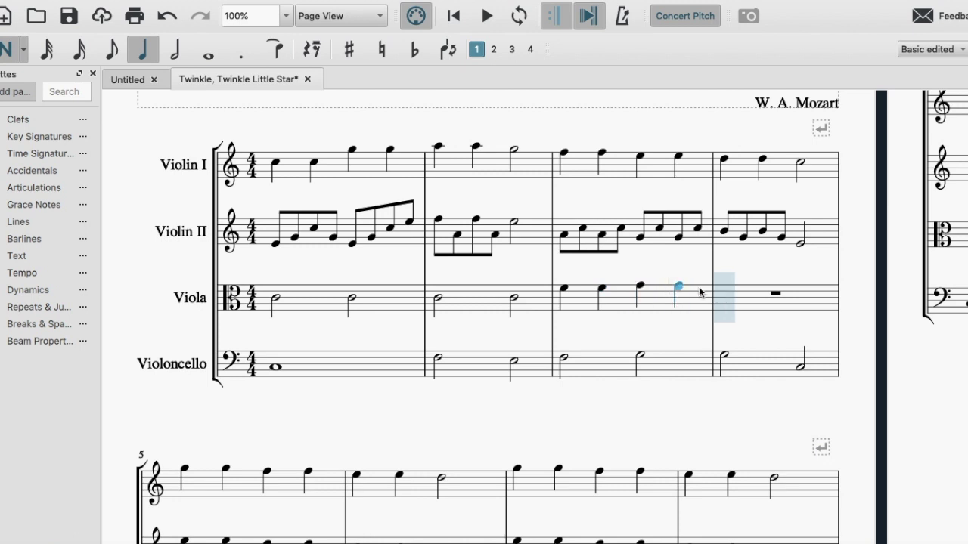
# Fill Viola measure 4 with two quarter notes G4 and a half note G4
pyautogui.click(722, 283)
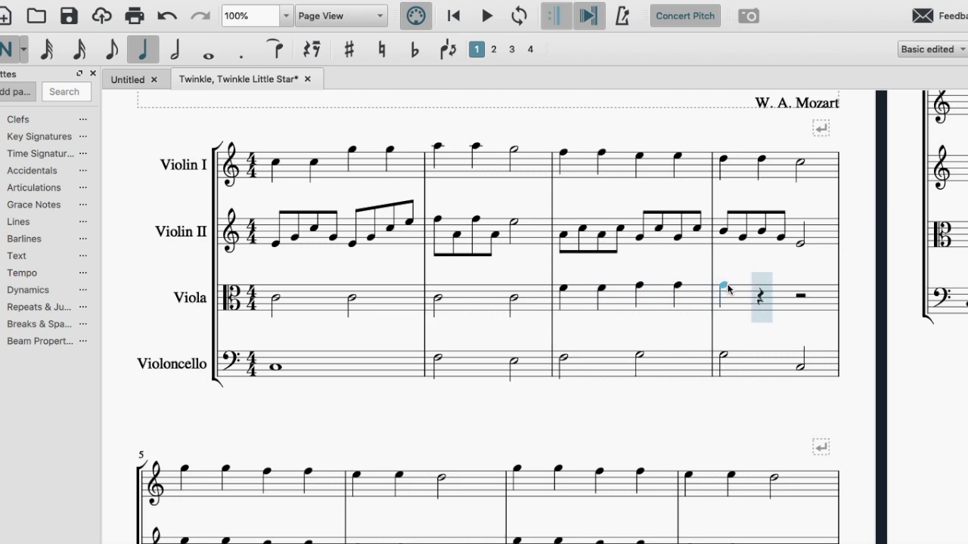
pyautogui.click(761, 285)
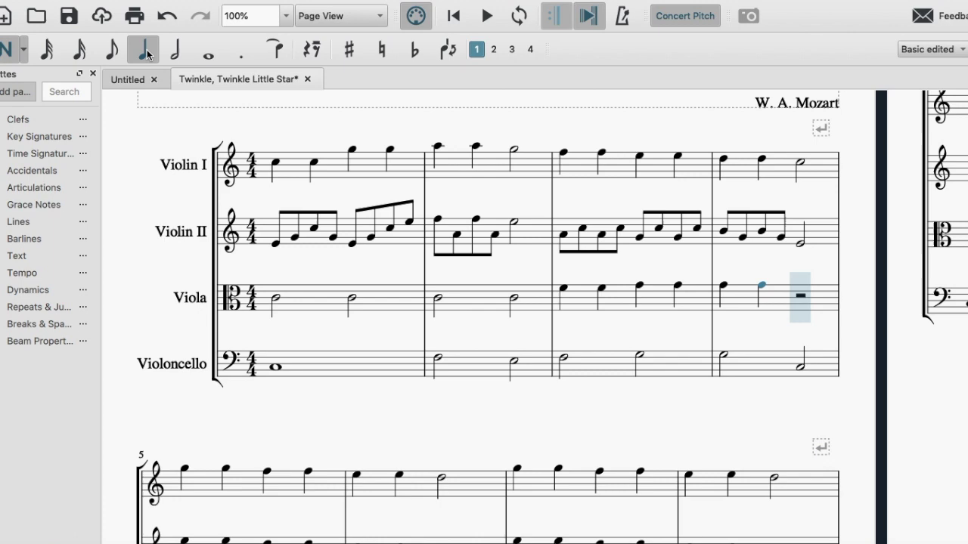
pyautogui.click(175, 50)
pyautogui.click(801, 290)
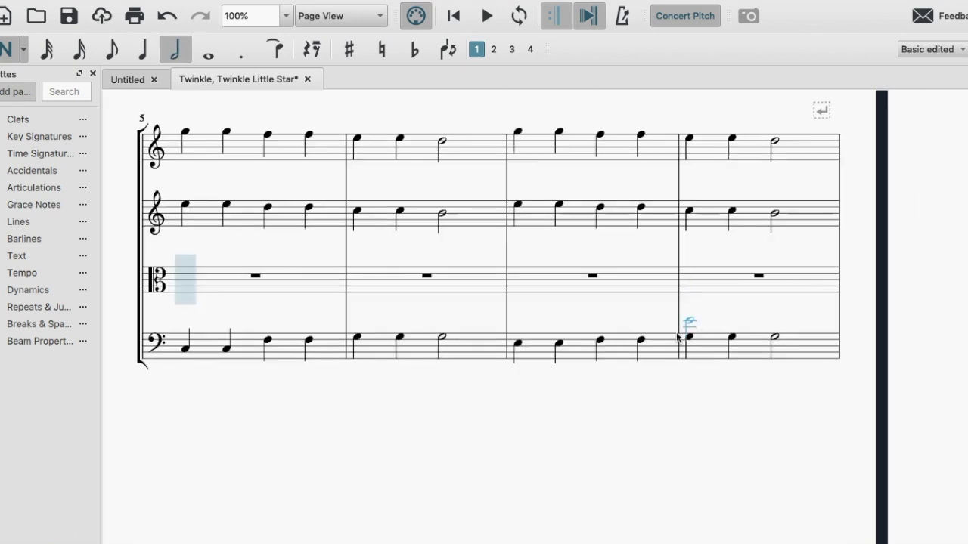
# Fill Viola measure 5 with eighth notes E4, G4, C5, E4, F4, A4, C5 and F4
pyautogui.scroll(5, 677, 333)
pyautogui.scroll(1, 669, 342)
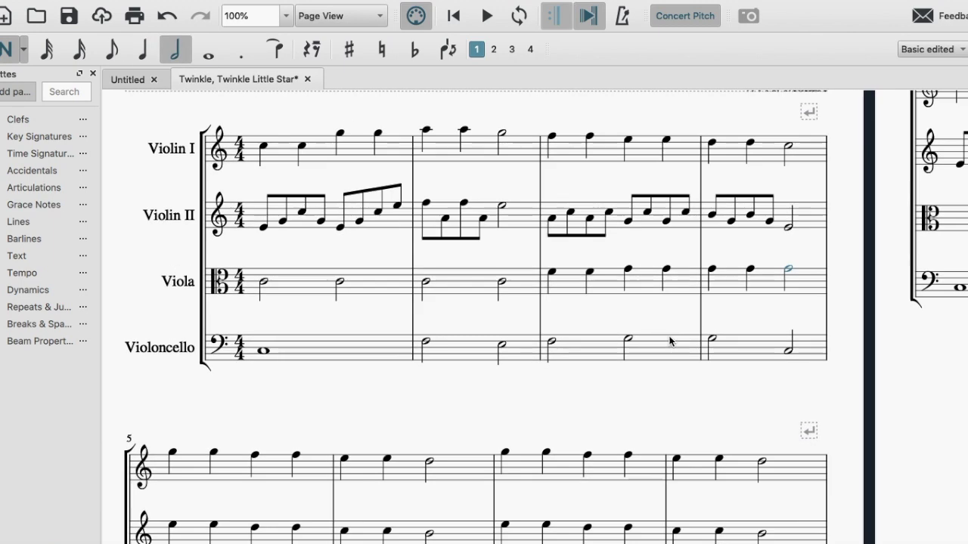
pyautogui.scroll(-5, 669, 342)
pyautogui.scroll(-2, 670, 342)
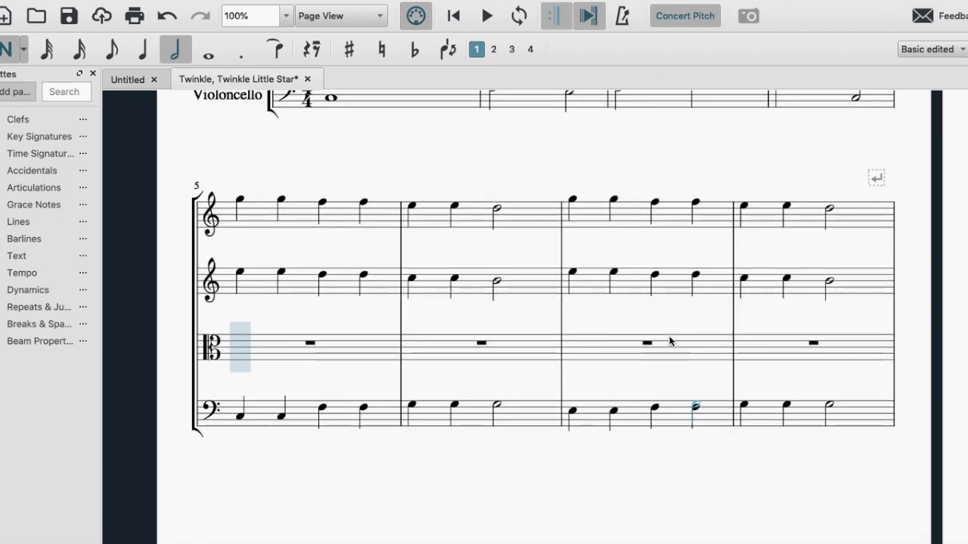
pyautogui.scroll(6, 669, 342)
pyautogui.scroll(-3, 669, 342)
pyautogui.hscroll(-2, 669, 342)
pyautogui.scroll(-3, 669, 341)
pyautogui.hscroll(-1, 669, 341)
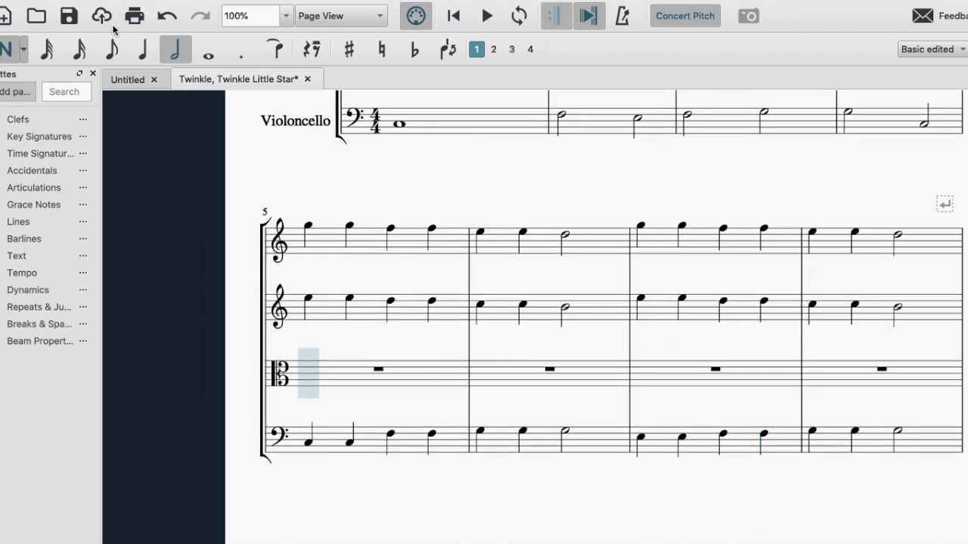
pyautogui.click(111, 50)
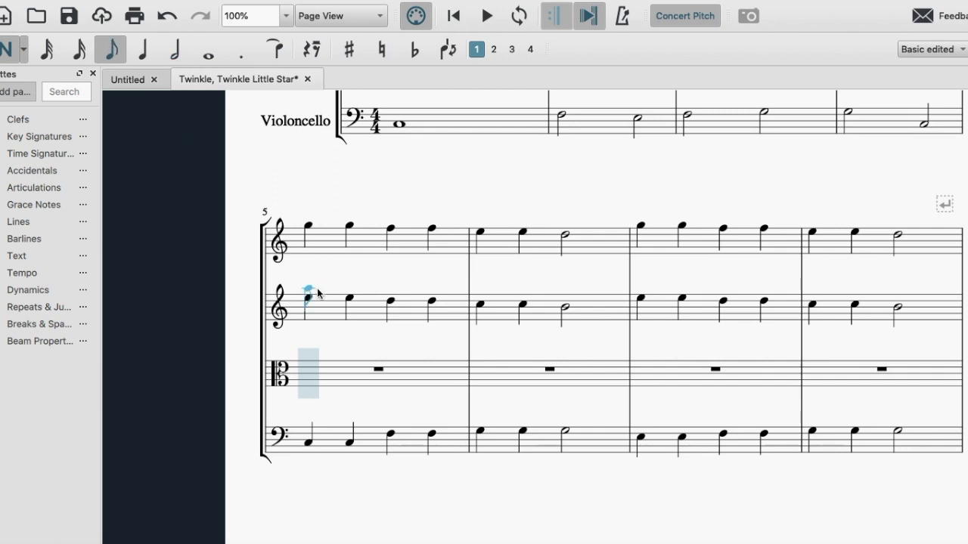
pyautogui.click(317, 369)
pyautogui.click(330, 362)
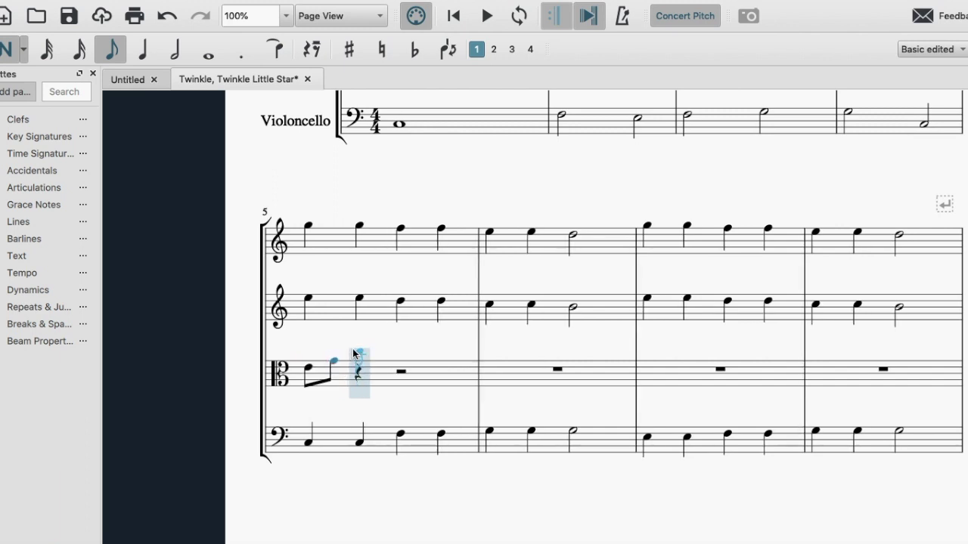
pyautogui.click(353, 353)
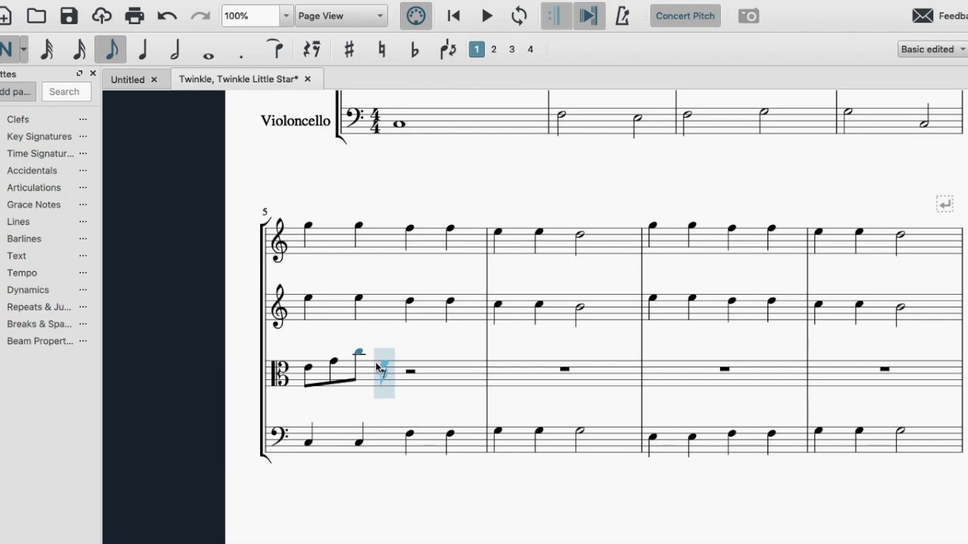
pyautogui.click(379, 368)
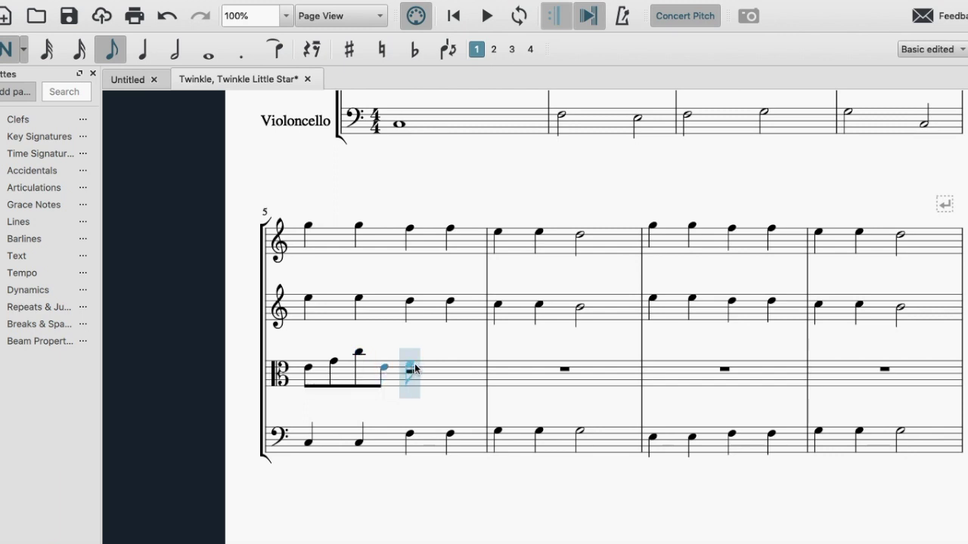
pyautogui.click(414, 366)
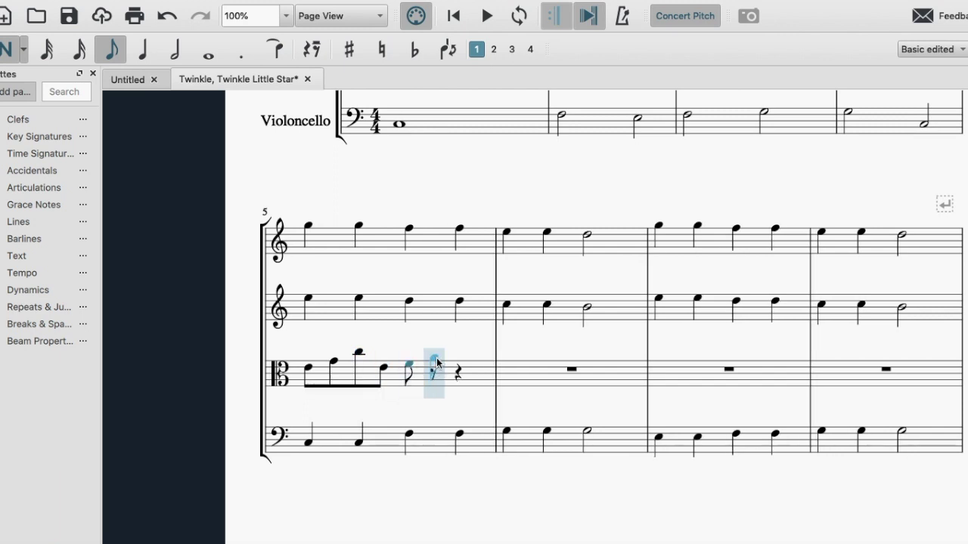
pyautogui.click(437, 361)
pyautogui.click(458, 353)
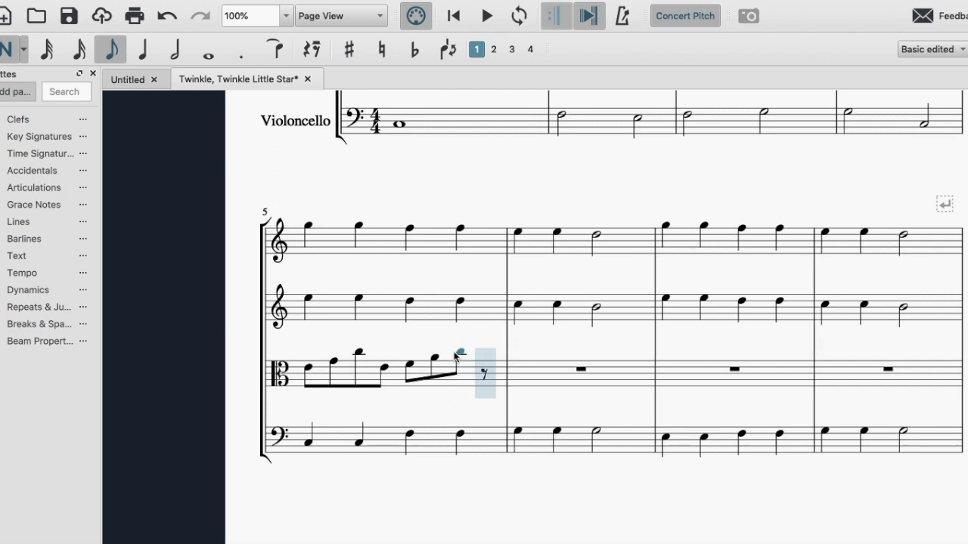
pyautogui.click(484, 366)
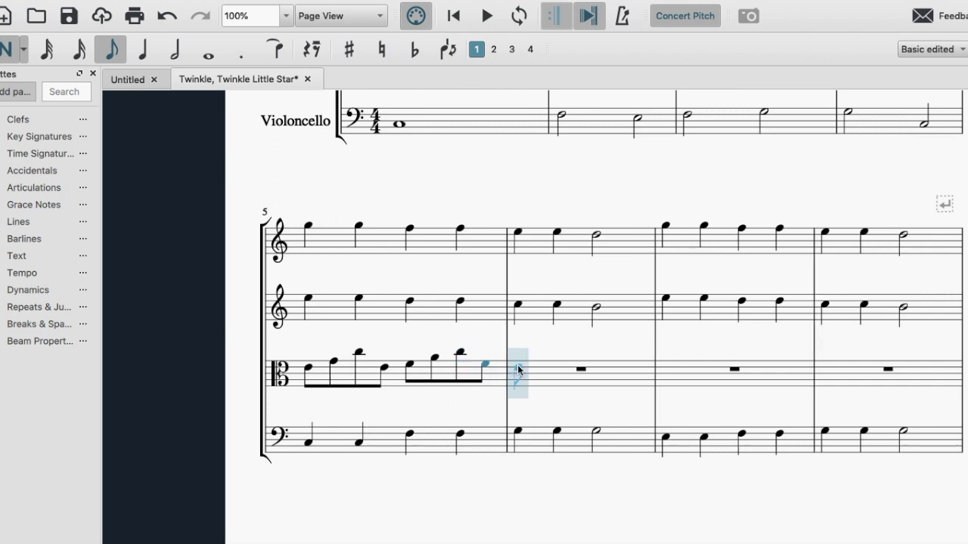
# Fill the first half of Viola measure 6 with eighth notes E4, G4, C5 and E4
pyautogui.click(518, 370)
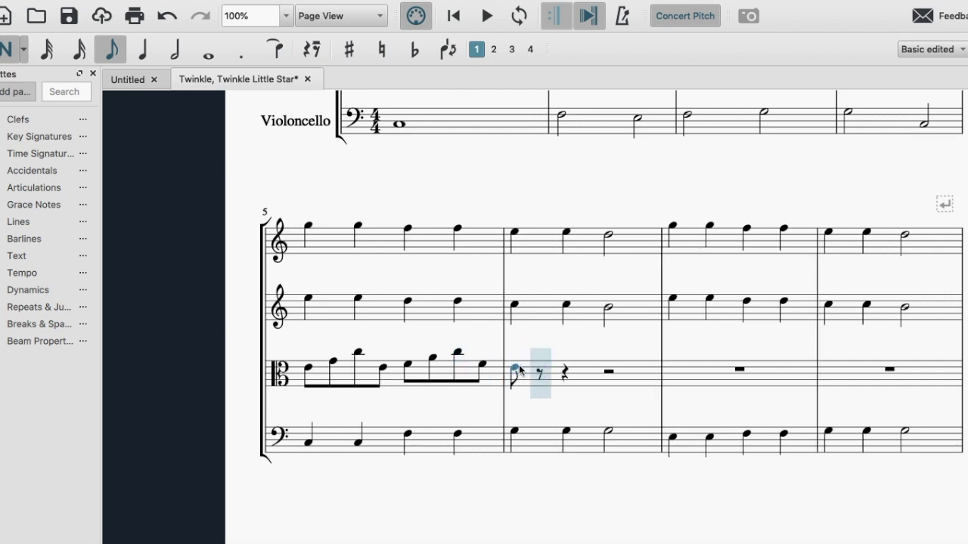
pyautogui.click(540, 363)
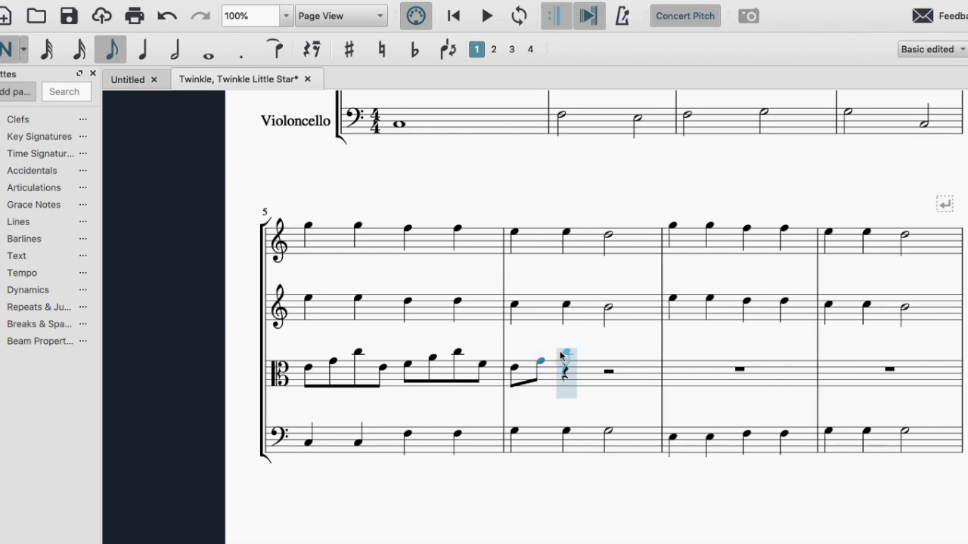
pyautogui.click(562, 353)
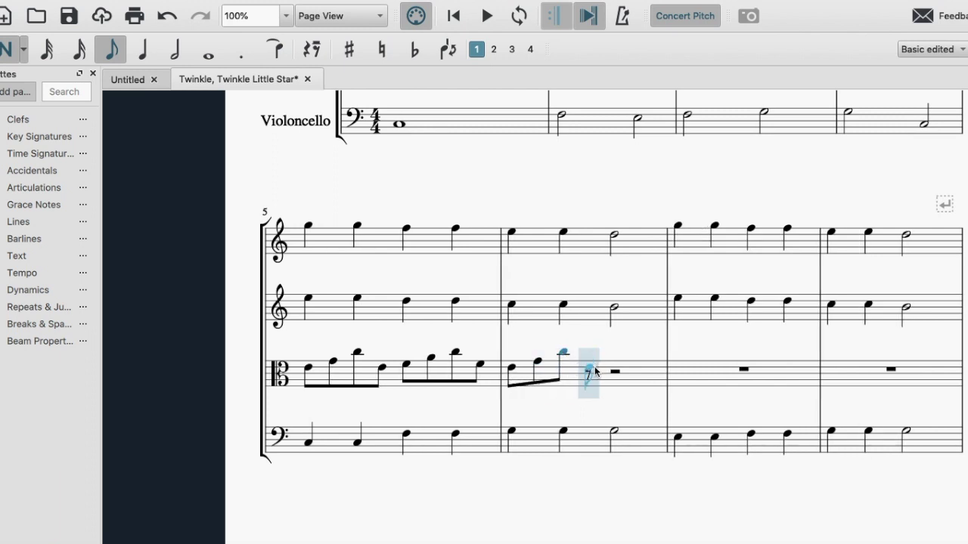
pyautogui.click(593, 369)
pyautogui.click(149, 51)
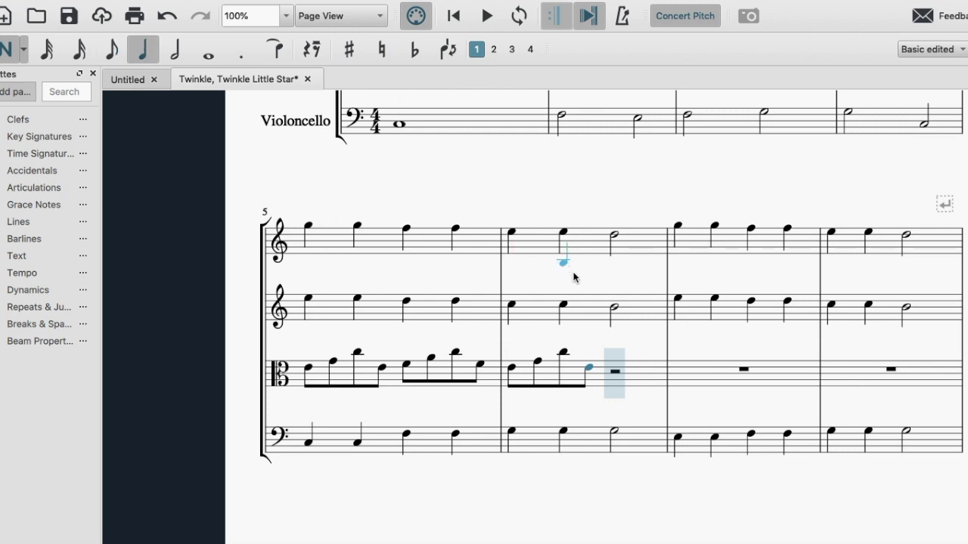
pyautogui.click(111, 49)
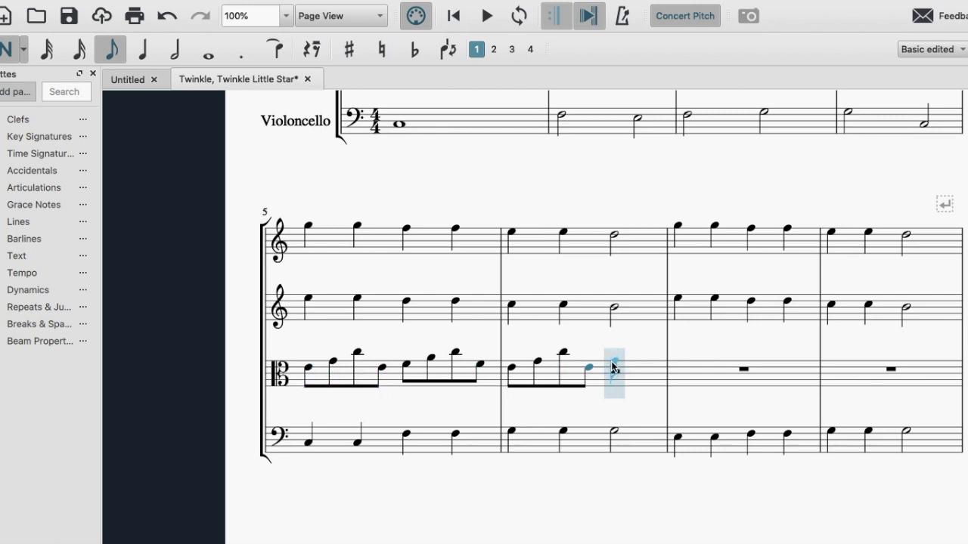
pyautogui.click(612, 358)
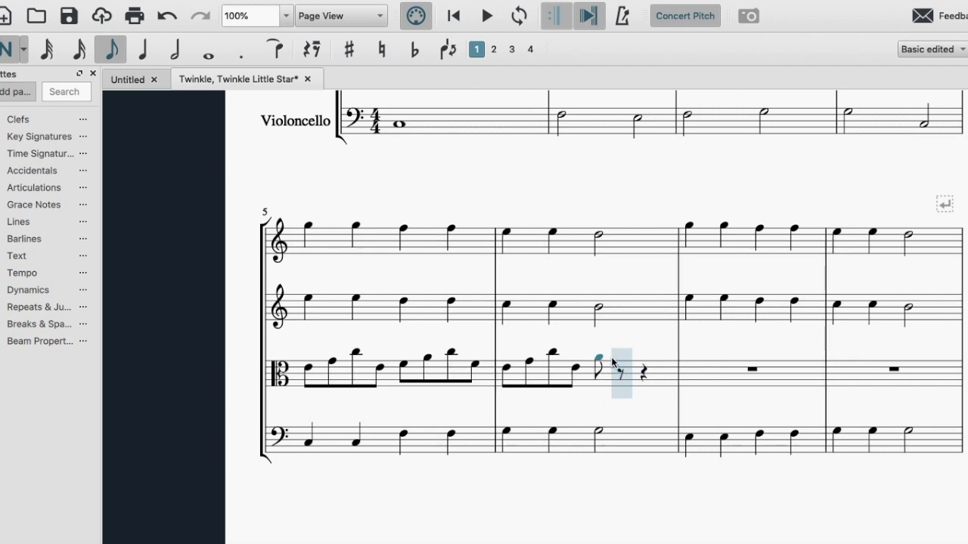
pyautogui.click(620, 364)
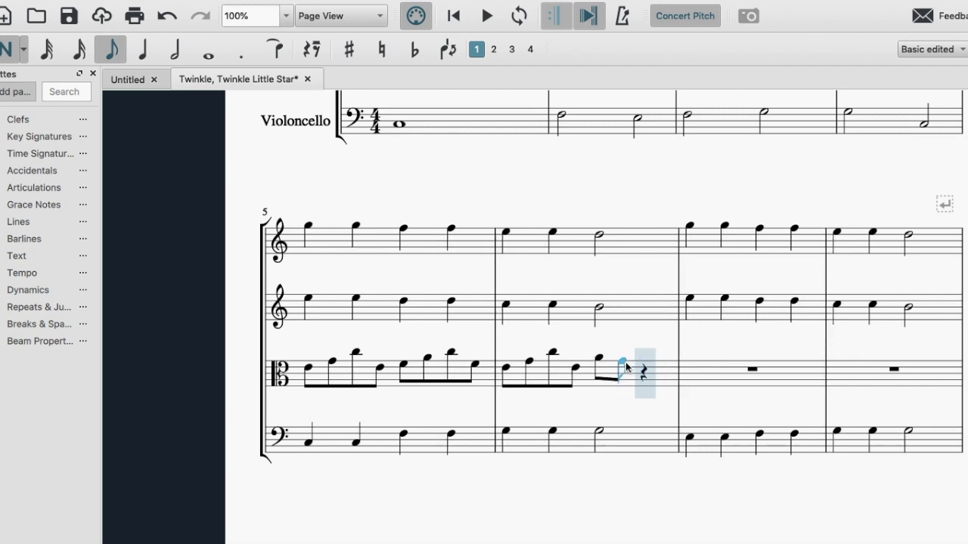
pyautogui.hotkey('ctrl', 'z')
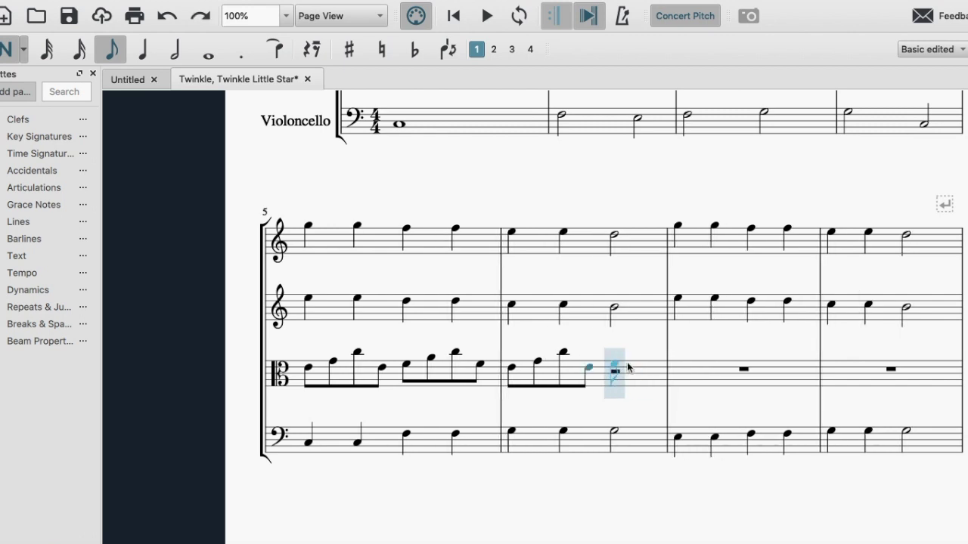
# Fill the second half of Viola measure 6 with eighth notes B4, A4, G4 and F4, and finish note input
pyautogui.click(616, 356)
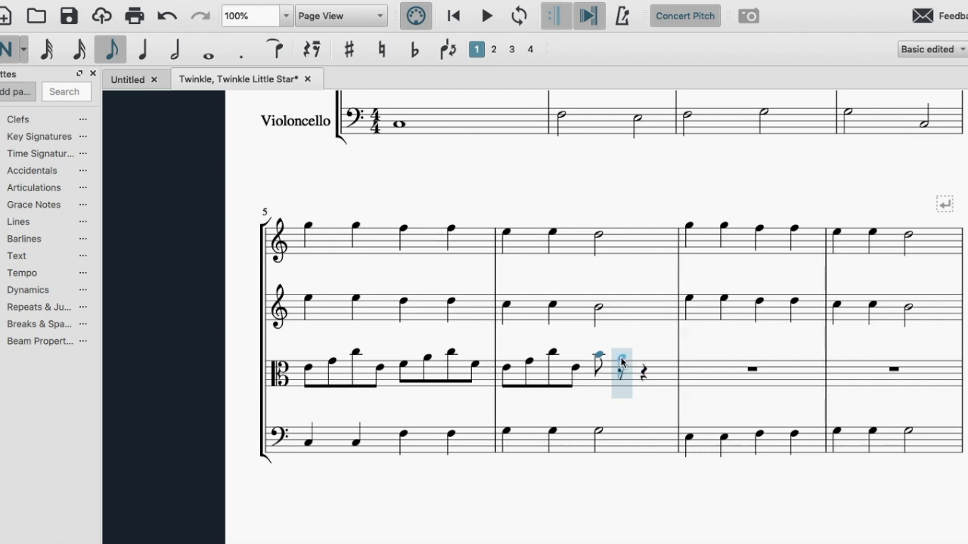
pyautogui.click(621, 359)
pyautogui.click(639, 362)
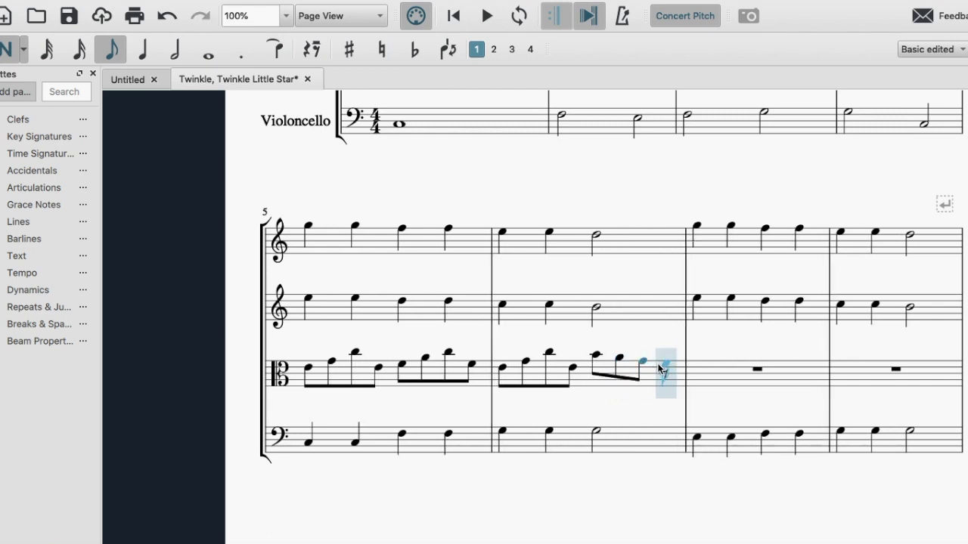
pyautogui.click(659, 364)
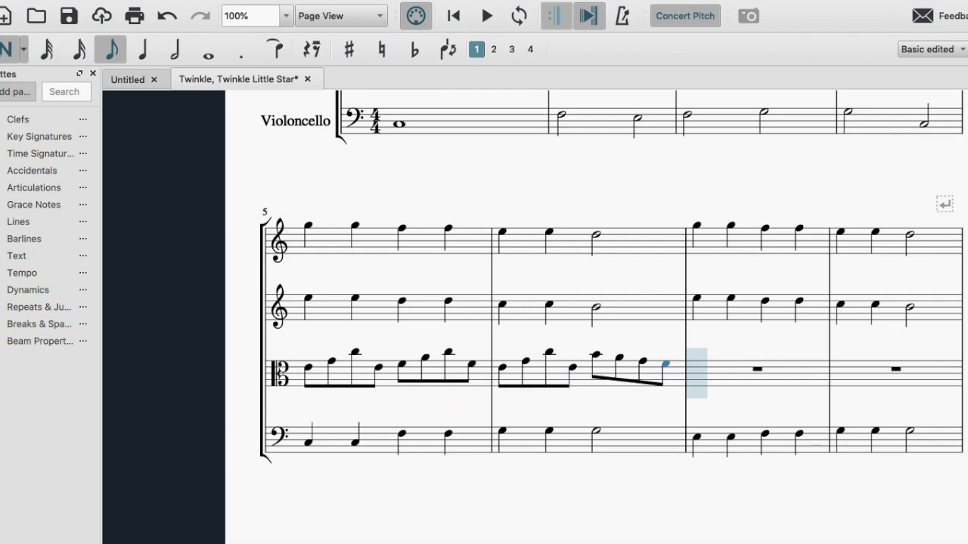
pyautogui.press('Escape')
# Copy the eighth-note pattern of Viola measure 5 into Viola measure 7
pyautogui.click(317, 380)
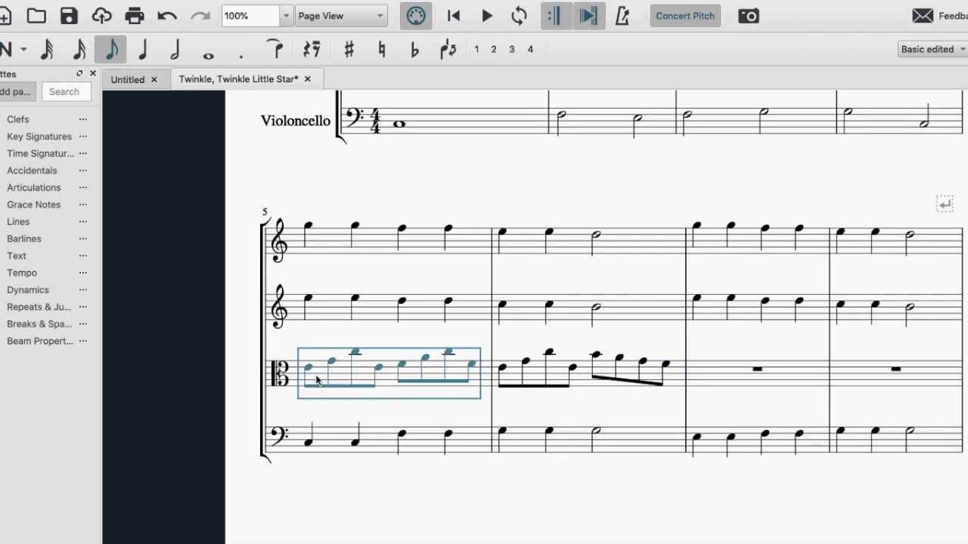
pyautogui.hotkey('ctrl', 'c')
pyautogui.click(696, 389)
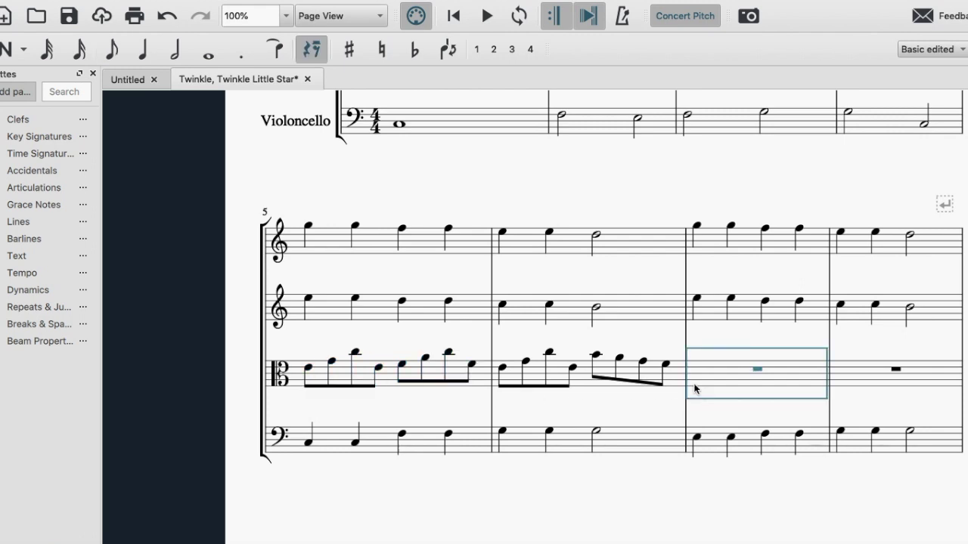
pyautogui.hotkey('ctrl', 'v')
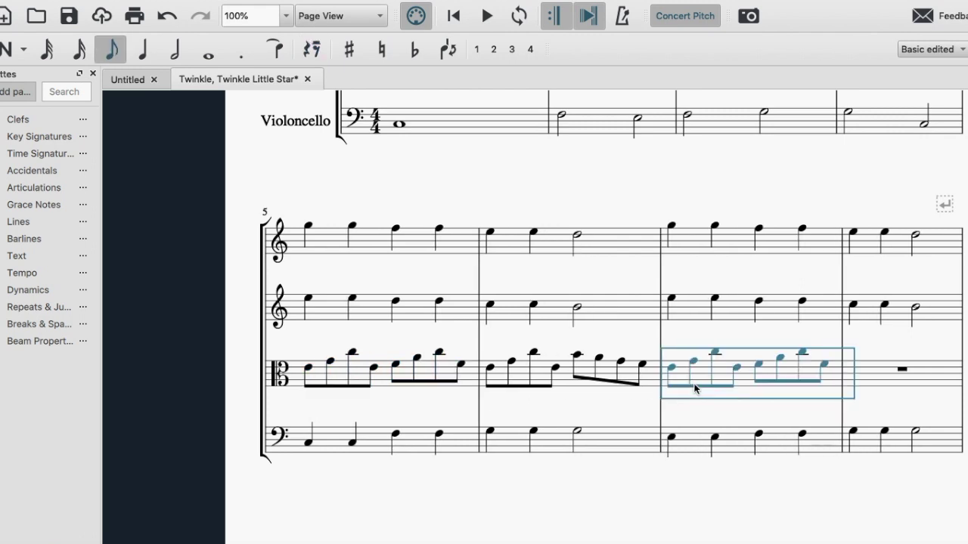
# Copy the contents of Viola measure 6 into Viola measure 8 and clear the selection
pyautogui.click(502, 380)
pyautogui.hotkey('ctrl', 'c')
pyautogui.click(862, 378)
pyautogui.hotkey('ctrl', 'v')
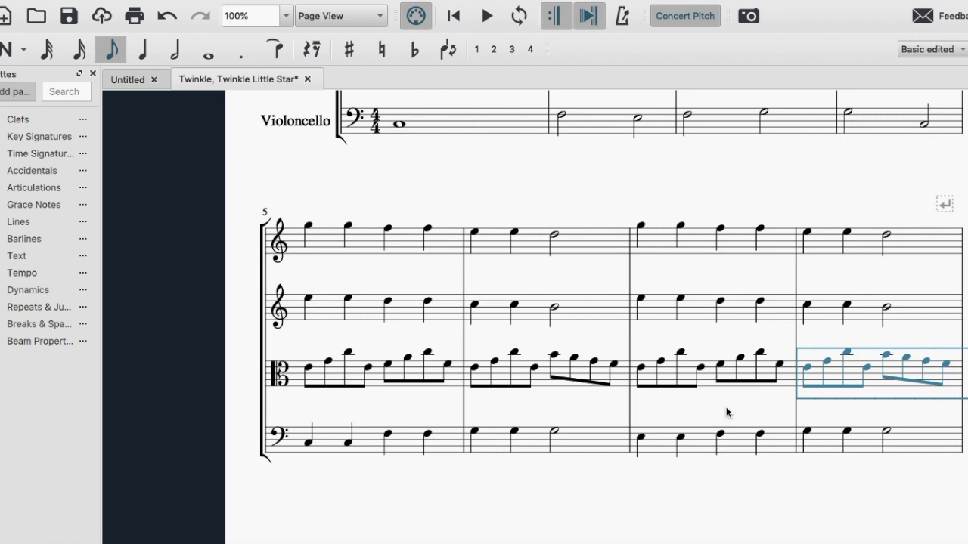
pyautogui.press('Escape')
# Copy Viola measures 1 to 4 into the empty Viola measures 9 to 12
pyautogui.hscroll(3, 726, 407)
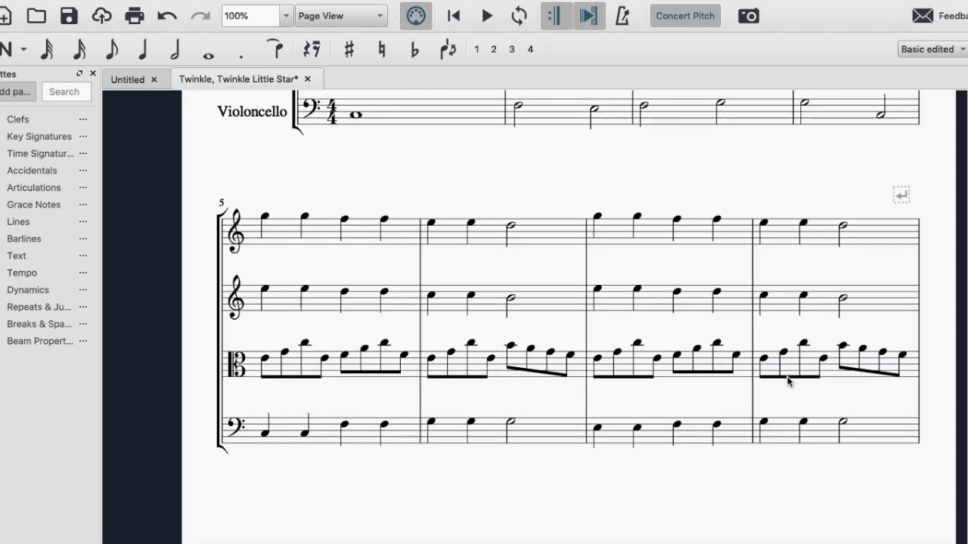
pyautogui.hscroll(1, 787, 382)
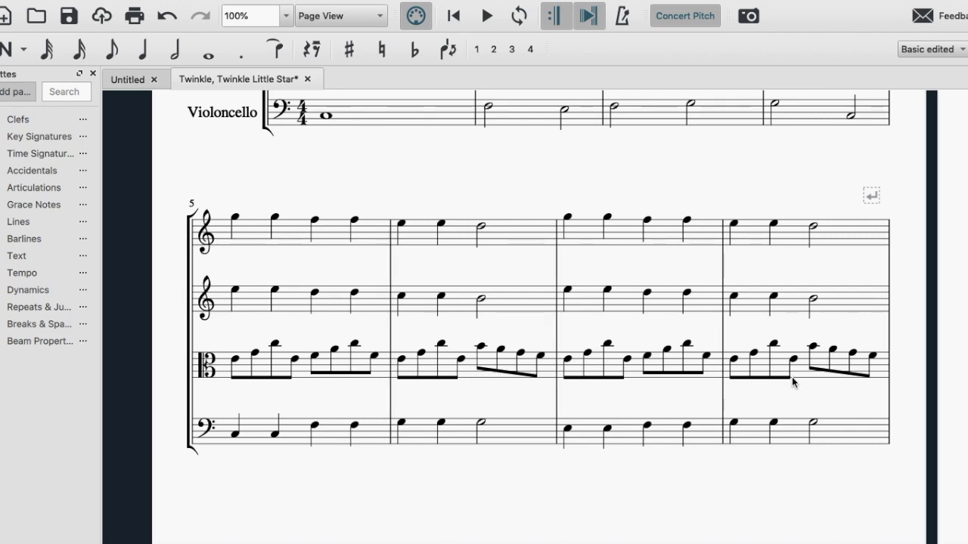
pyautogui.scroll(4, 792, 382)
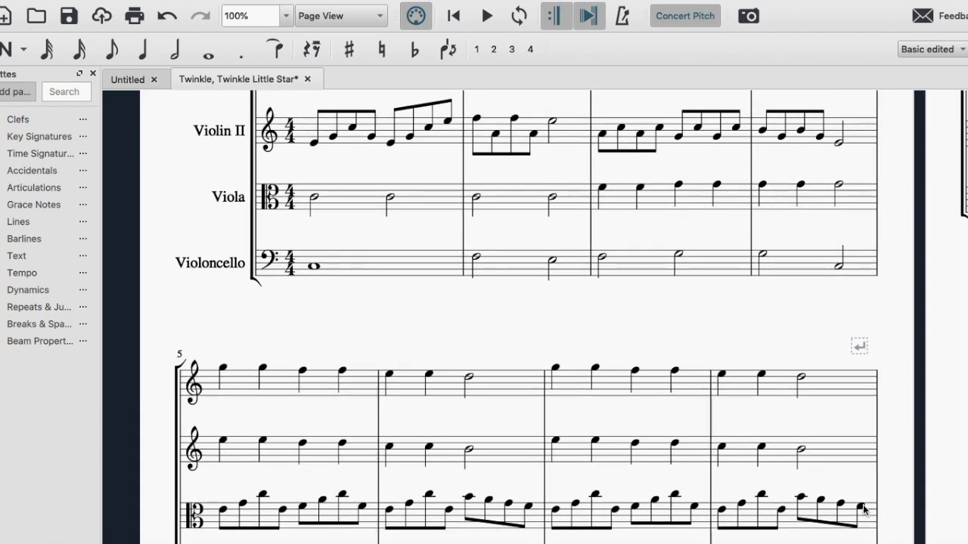
pyautogui.scroll(-2, 869, 515)
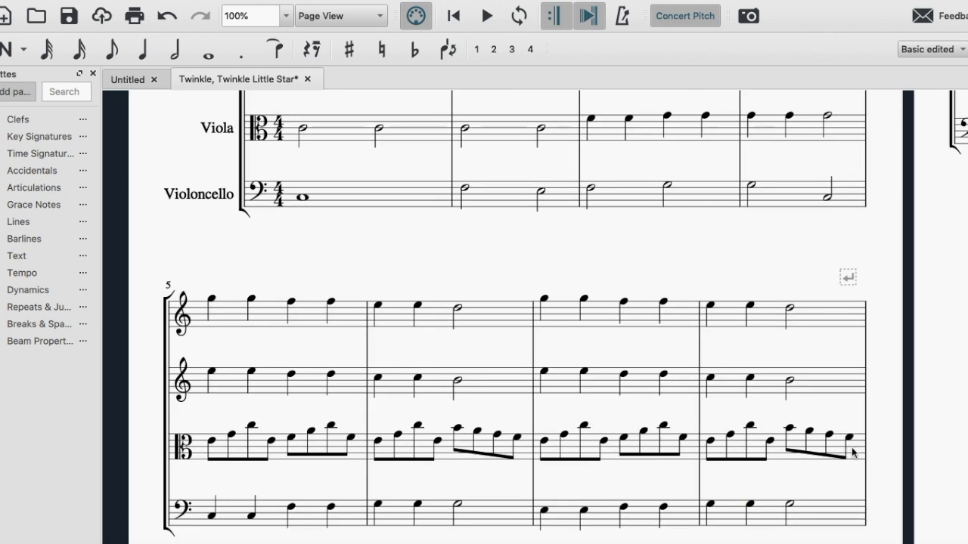
pyautogui.scroll(3, 852, 452)
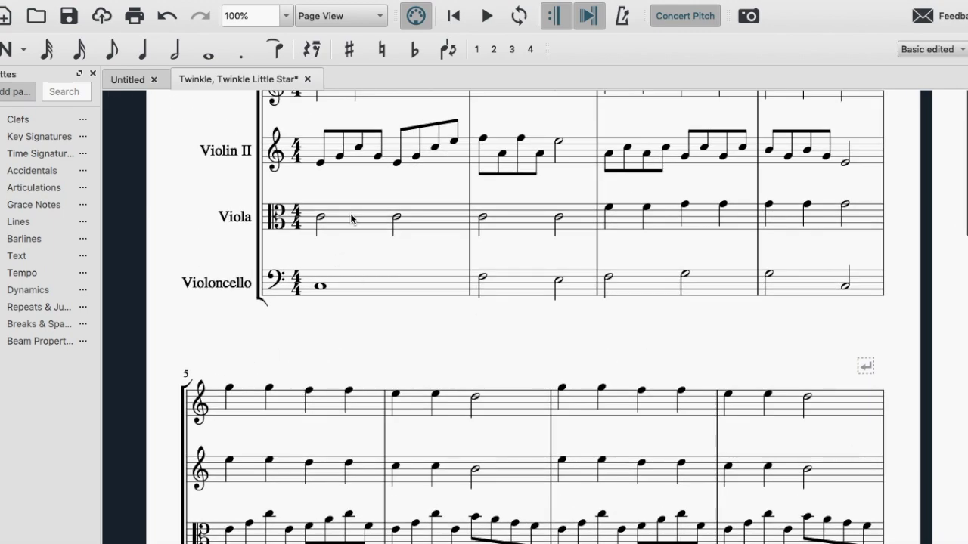
pyautogui.scroll(5, 350, 218)
pyautogui.hscroll(5, 350, 218)
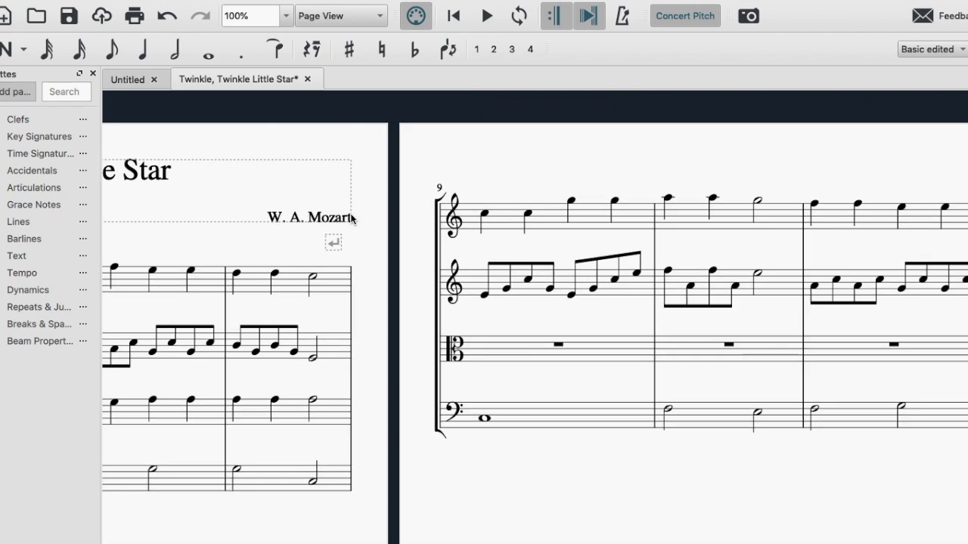
pyautogui.scroll(-2, 351, 217)
pyautogui.hscroll(-5, 350, 216)
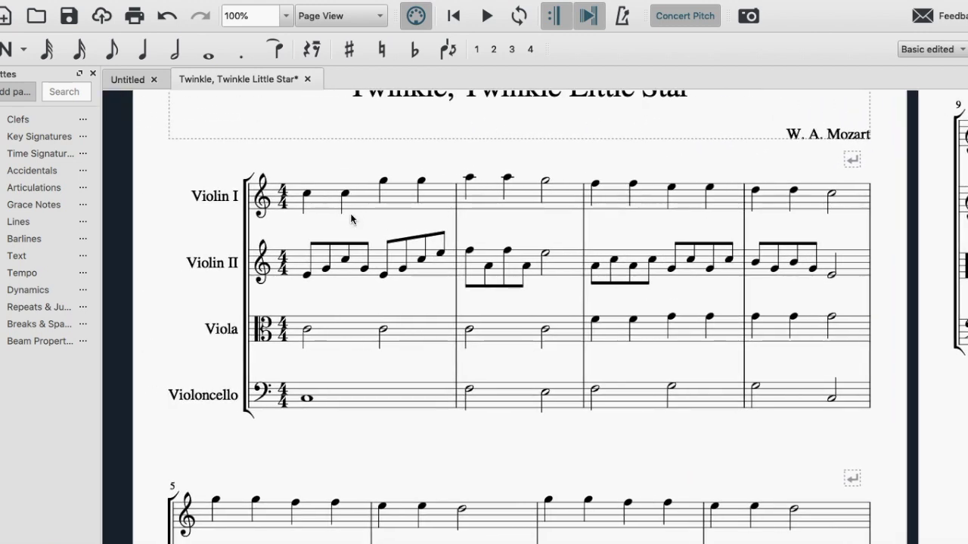
pyautogui.click(341, 328)
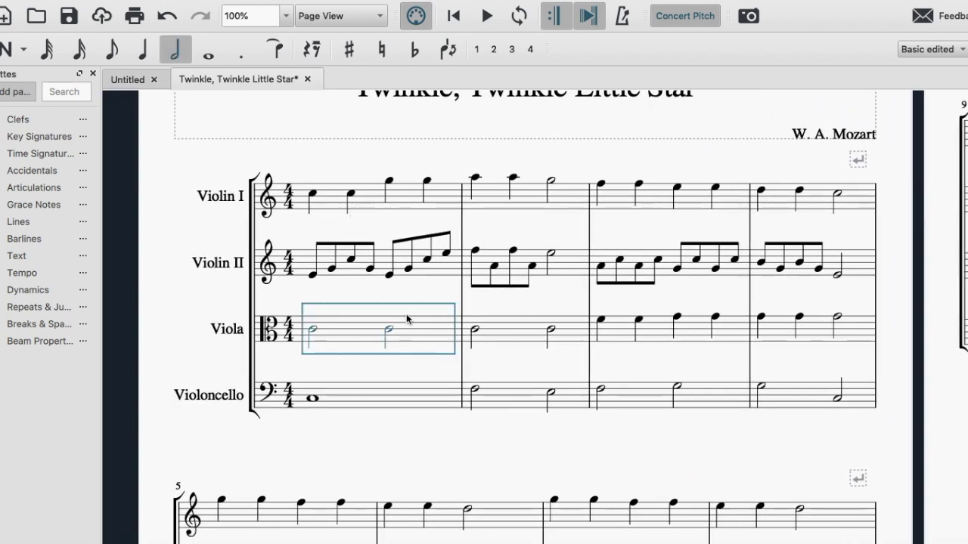
pyautogui.keyDown('shift'); pyautogui.click(820, 336); pyautogui.keyUp('shift')
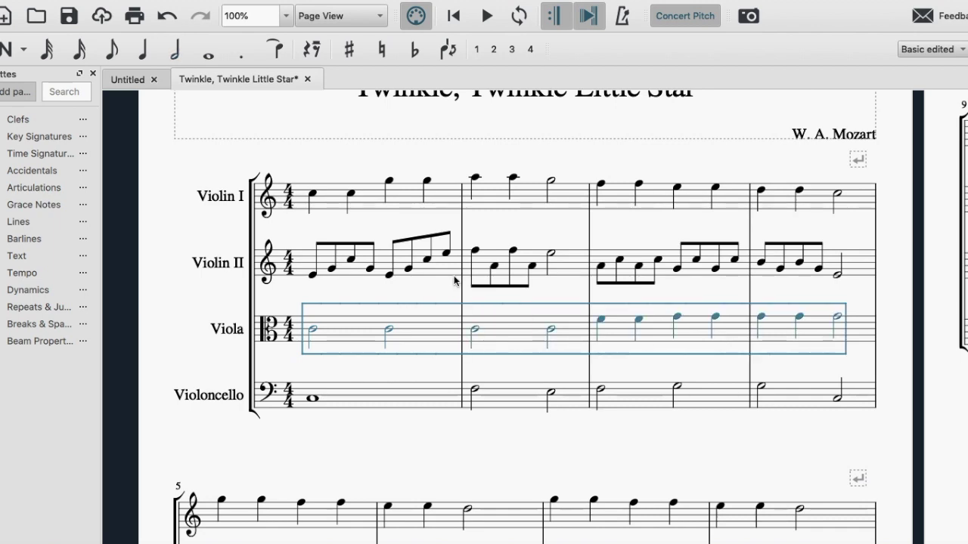
pyautogui.hscroll(10, 454, 280)
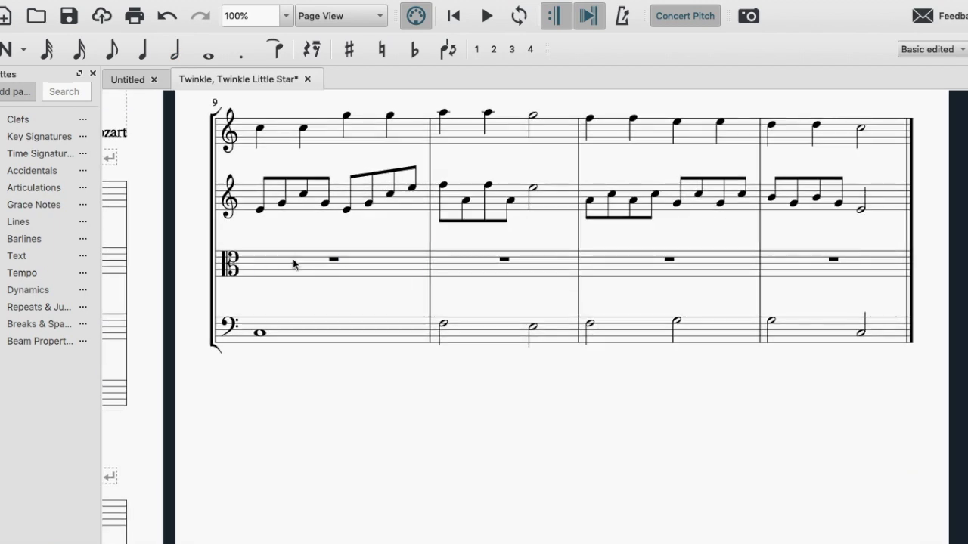
pyautogui.click(292, 259)
pyautogui.hotkey('ctrl', 'v')
# Play back the whole quartet from the first Violin I note in measure 1
pyautogui.hscroll(-10, 493, 291)
pyautogui.scroll(-6, 494, 295)
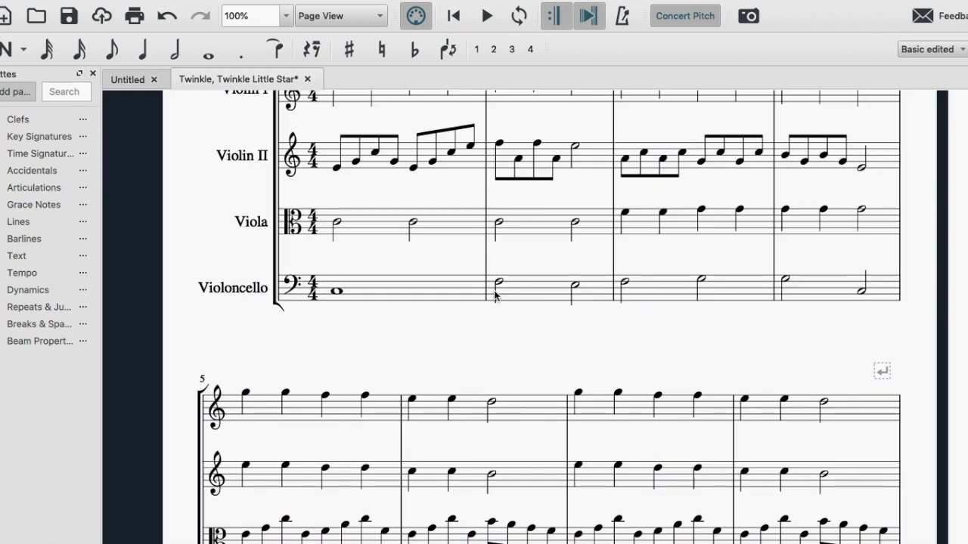
pyautogui.scroll(5, 245, 307)
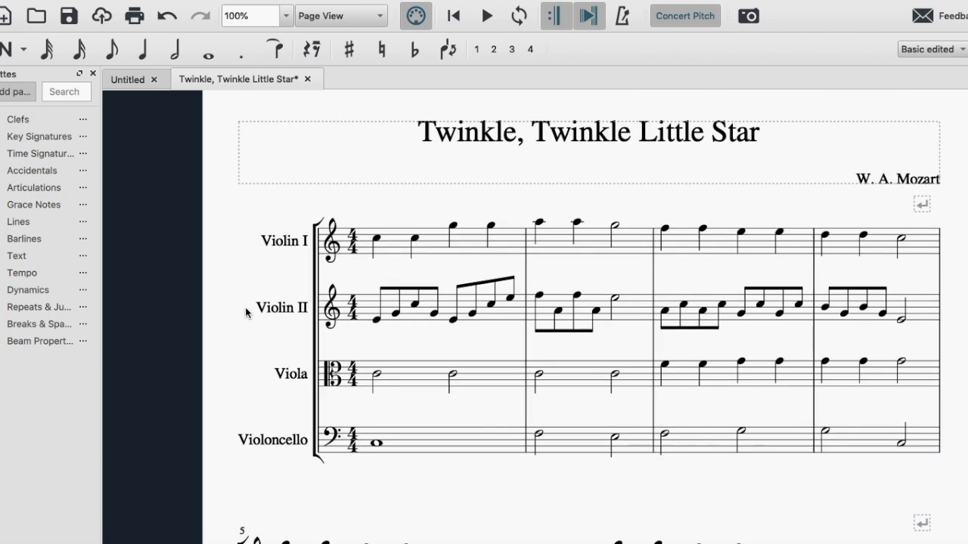
pyautogui.click(377, 240)
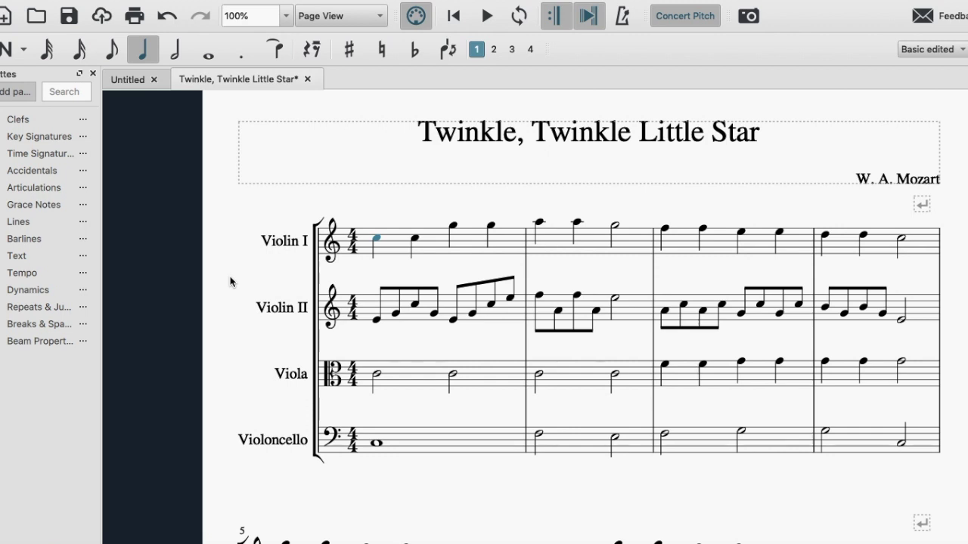
pyautogui.press('space')
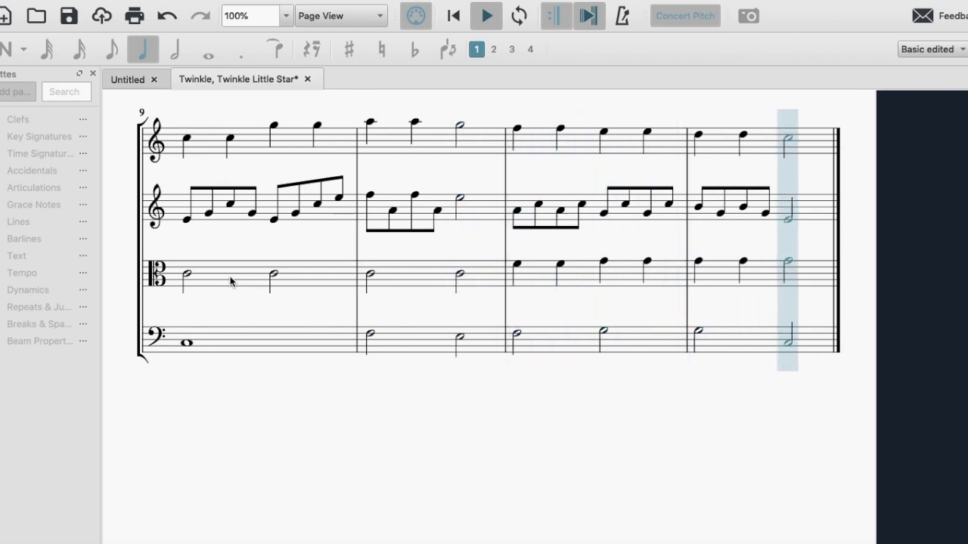
# Lower the last two Violin II quarter notes in measures 5 and 7 to C5, auditioning the passage from measure 5
pyautogui.hscroll(-10, 291, 292)
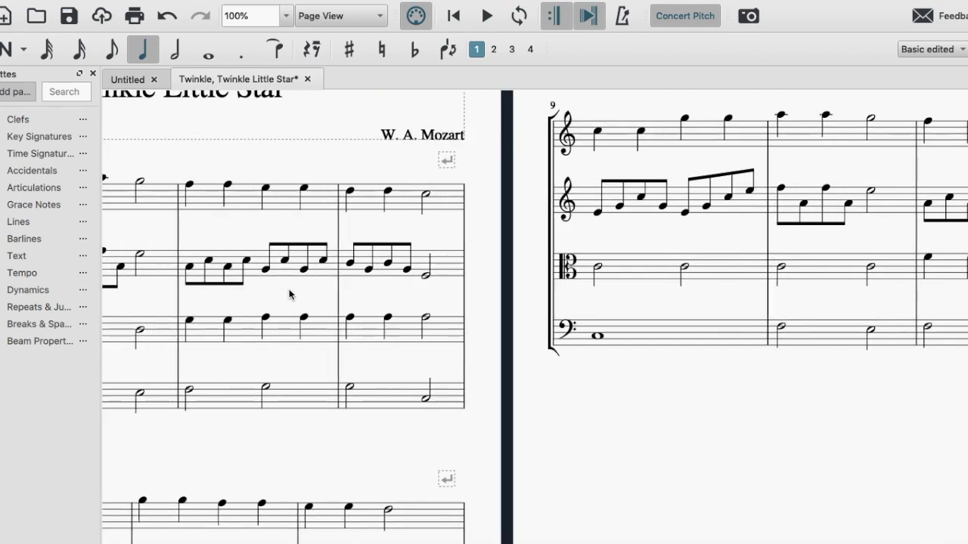
pyautogui.scroll(-5, 289, 293)
pyautogui.scroll(-4, 290, 293)
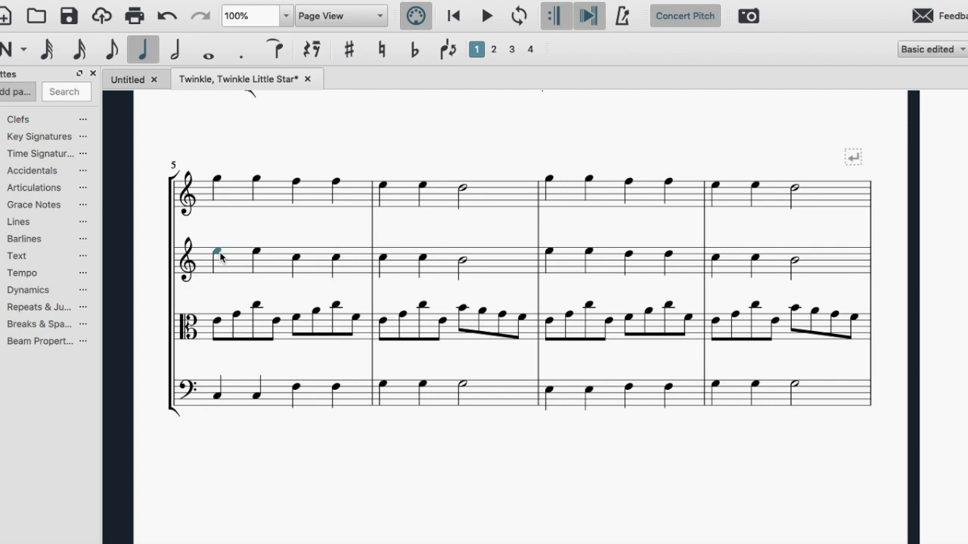
pyautogui.press('space')
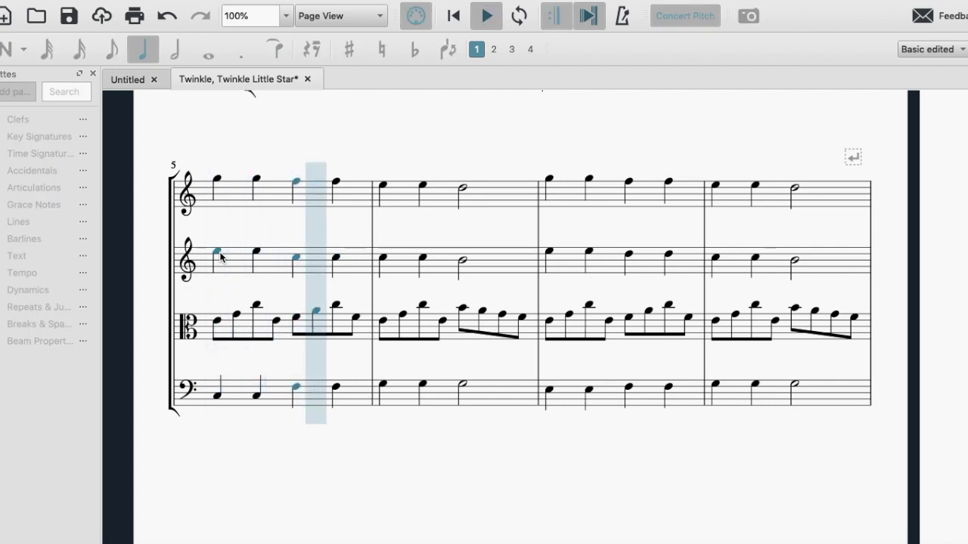
pyautogui.press('space')
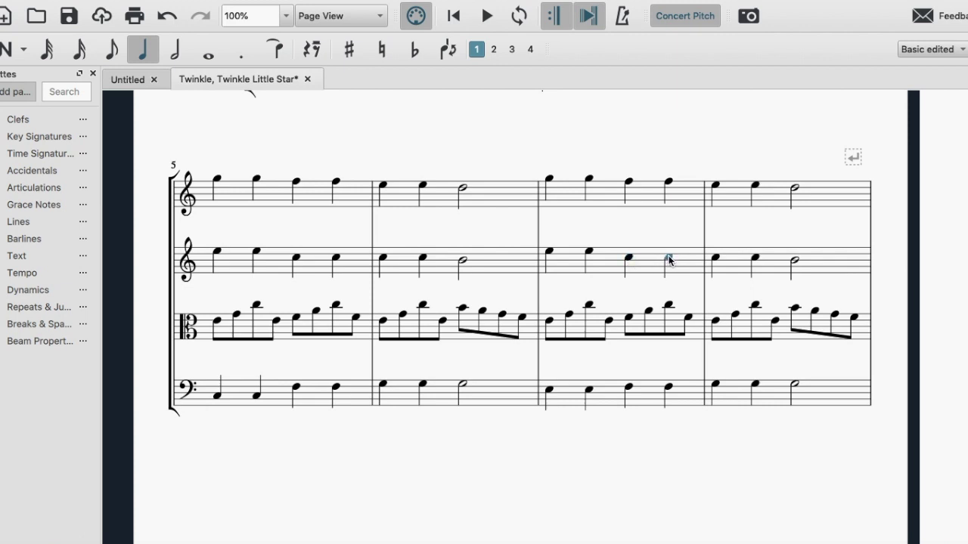
# Play back the score from the first Violin I note of measure 5 and stop the playback
pyautogui.click(218, 181)
pyautogui.press('space')
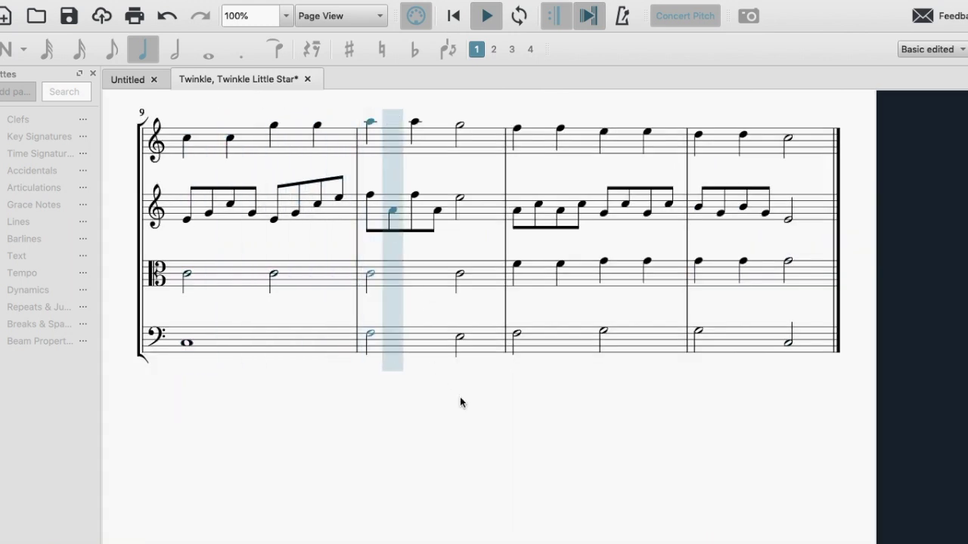
pyautogui.press('space')
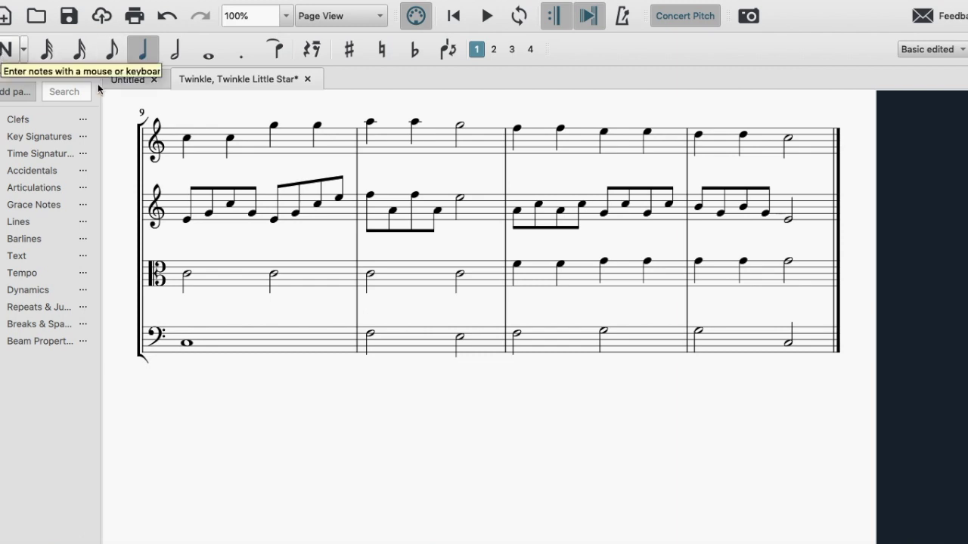
# Replace the second half note in Viola measure 10 with a quarter note C4 followed by eighth notes D4 and E4
pyautogui.click(459, 279)
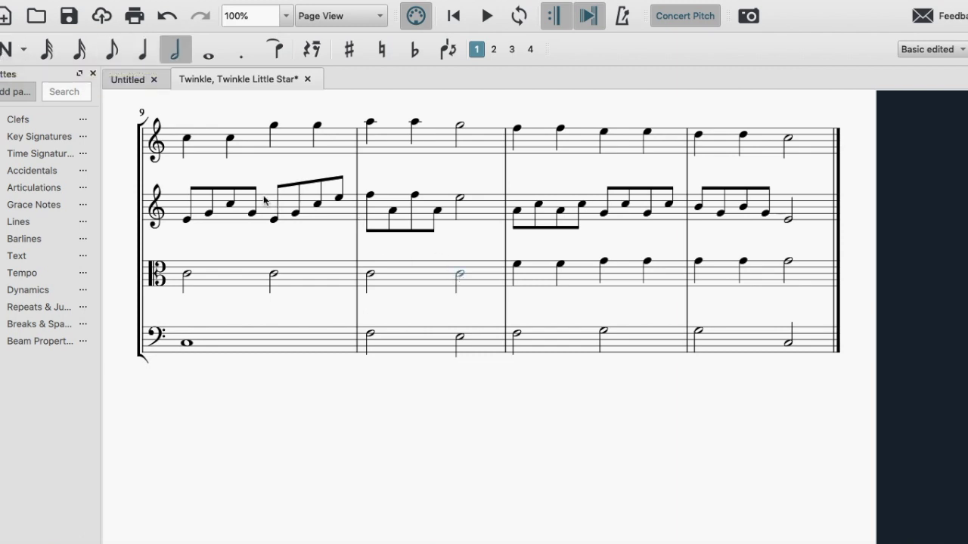
pyautogui.click(151, 53)
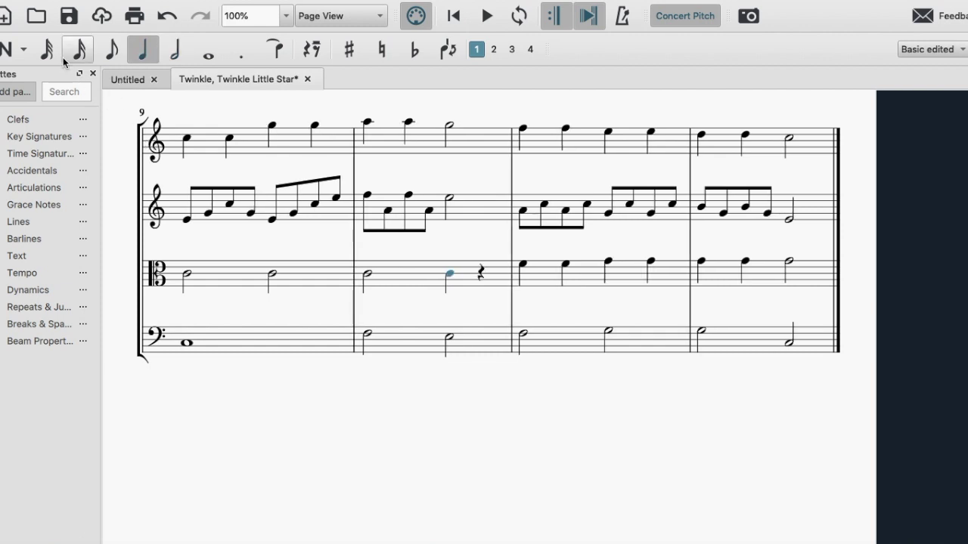
pyautogui.click(14, 50)
pyautogui.click(111, 50)
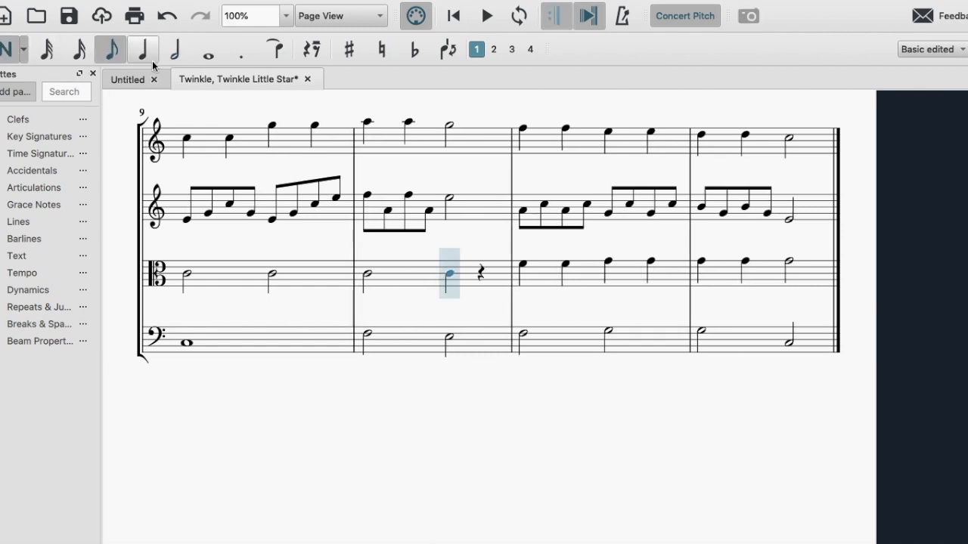
pyautogui.click(488, 275)
pyautogui.click(498, 270)
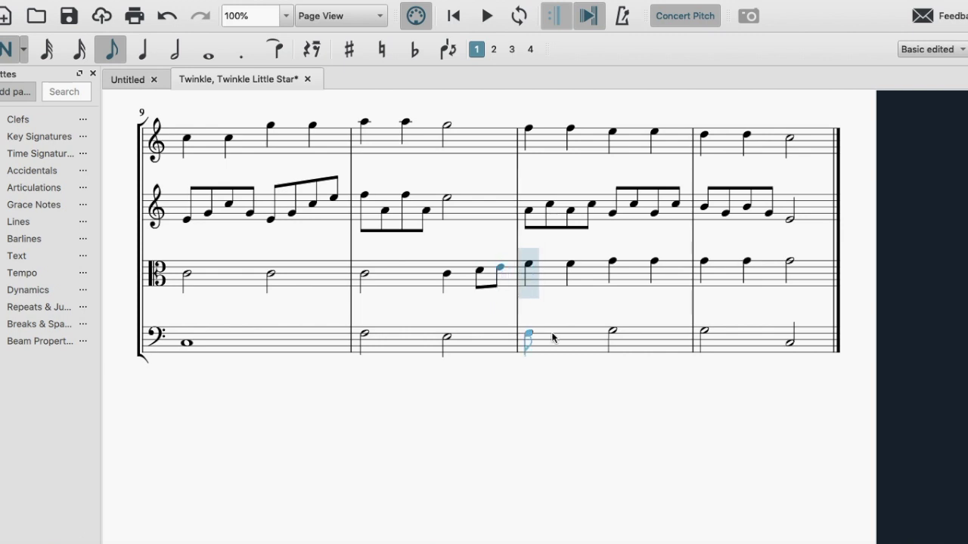
pyautogui.press('Escape')
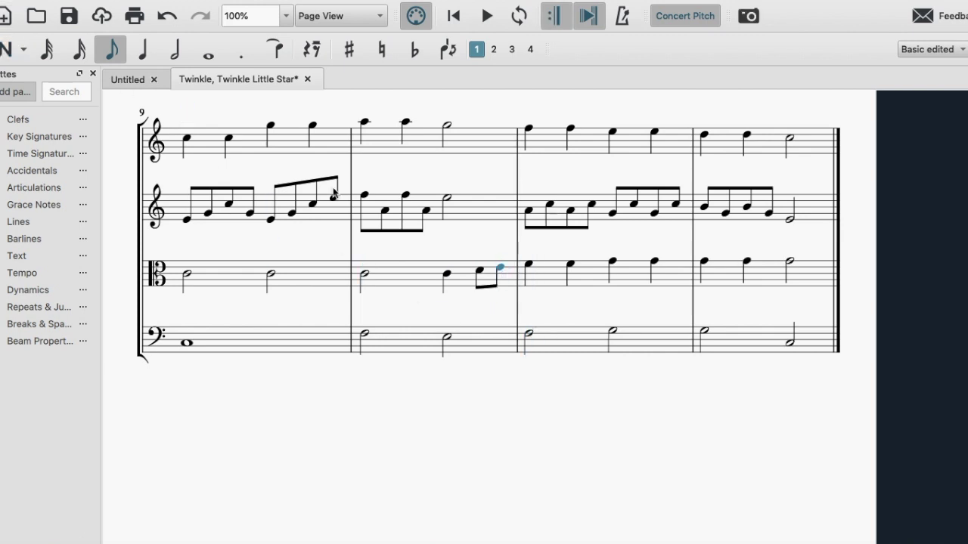
# Play back the score from the first Viola note of measure 9 and stop the playback
pyautogui.click(189, 275)
pyautogui.press('space')
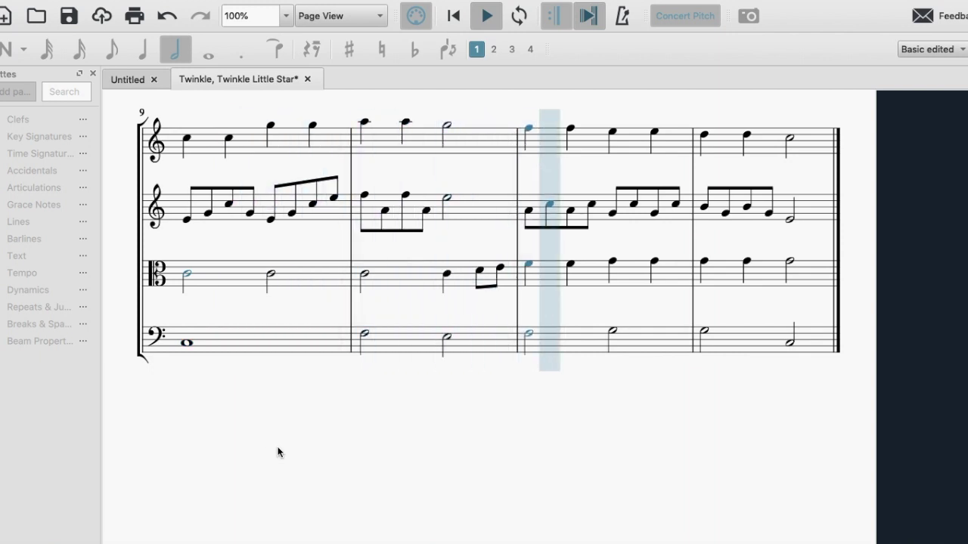
pyautogui.press('space')
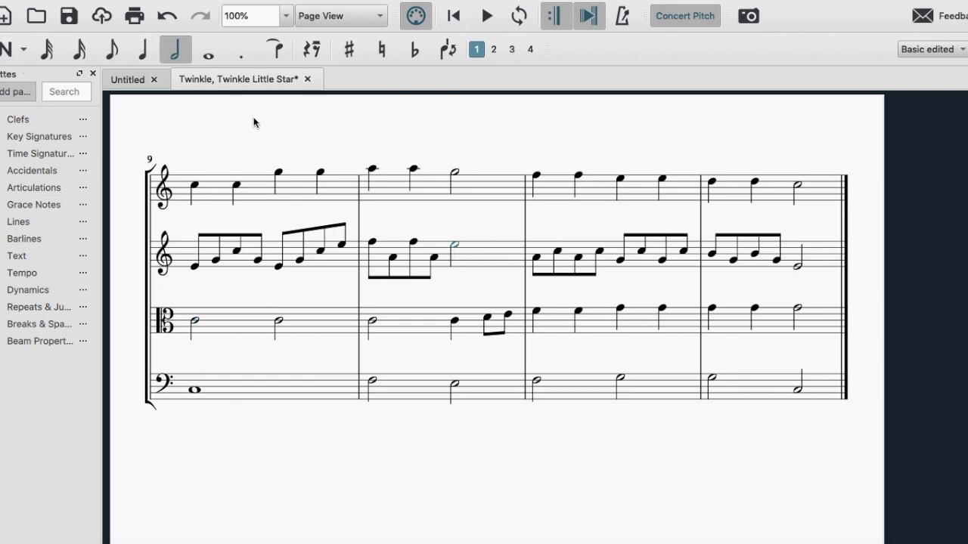
# Replace the Violin II half note in measure 10 with a quarter note E5 and eighth notes C5 and B4, auditioning the passage from measure 9
pyautogui.click(143, 50)
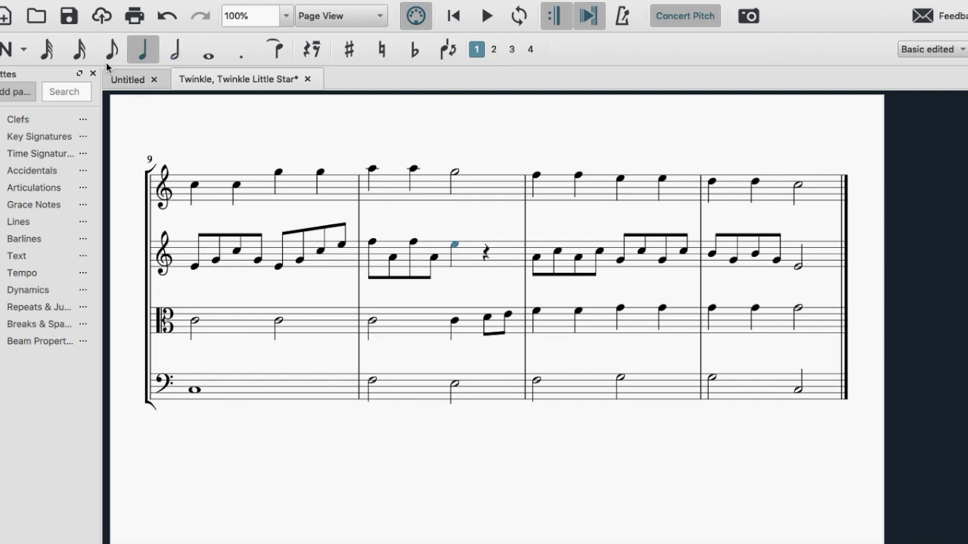
pyautogui.click(7, 50)
pyautogui.click(111, 50)
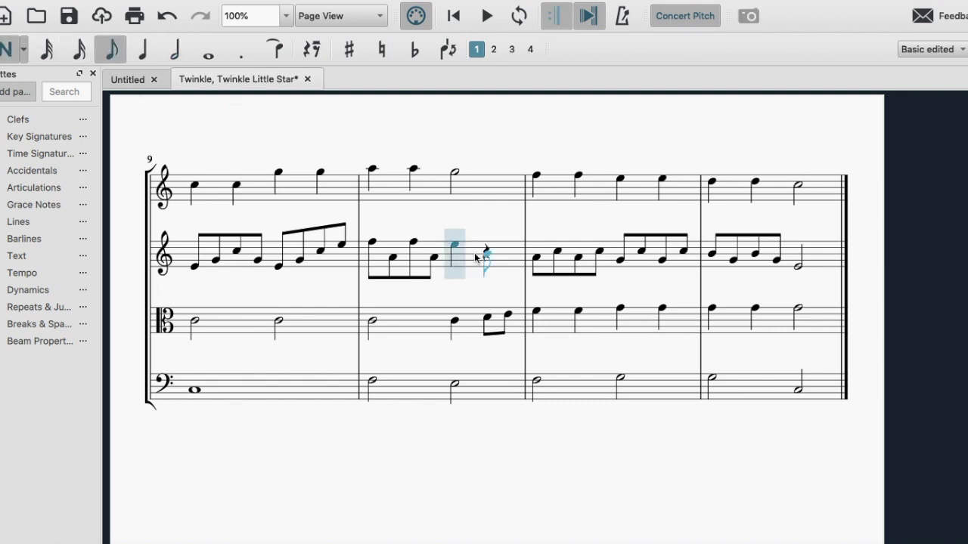
pyautogui.click(484, 252)
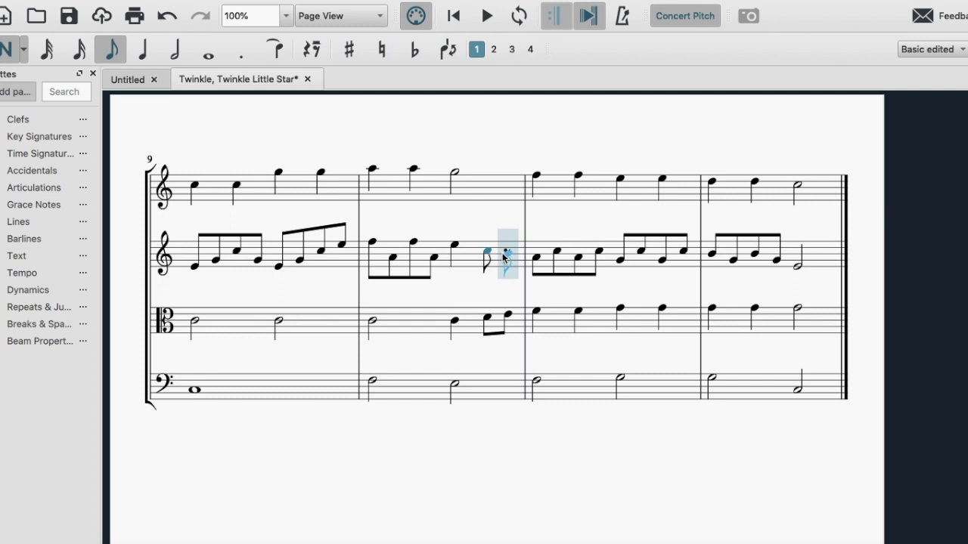
pyautogui.click(507, 254)
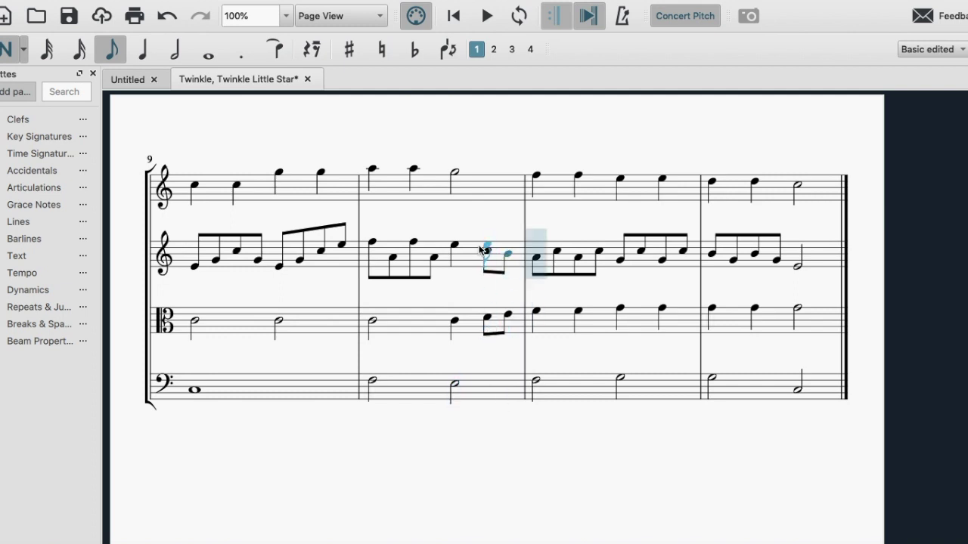
pyautogui.click(3, 55)
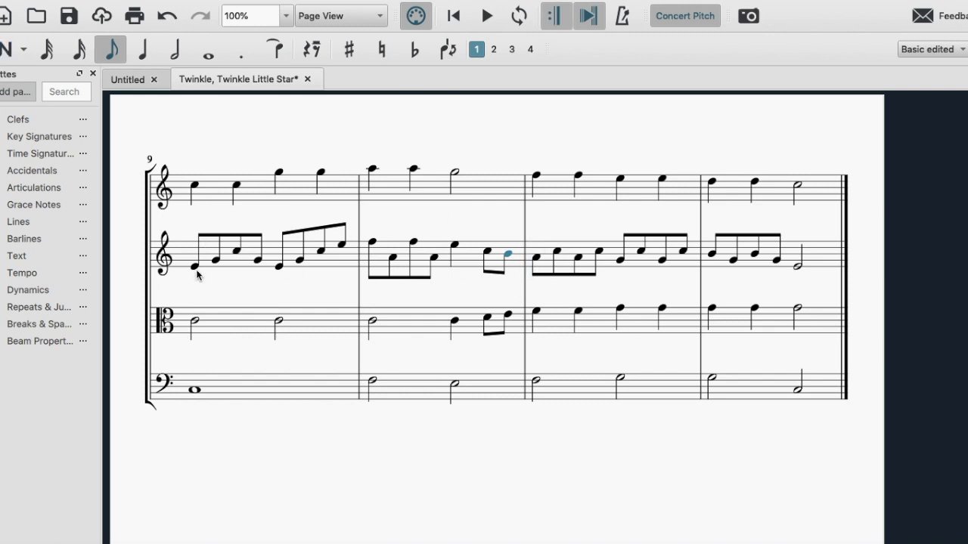
pyautogui.click(196, 325)
pyautogui.press('space')
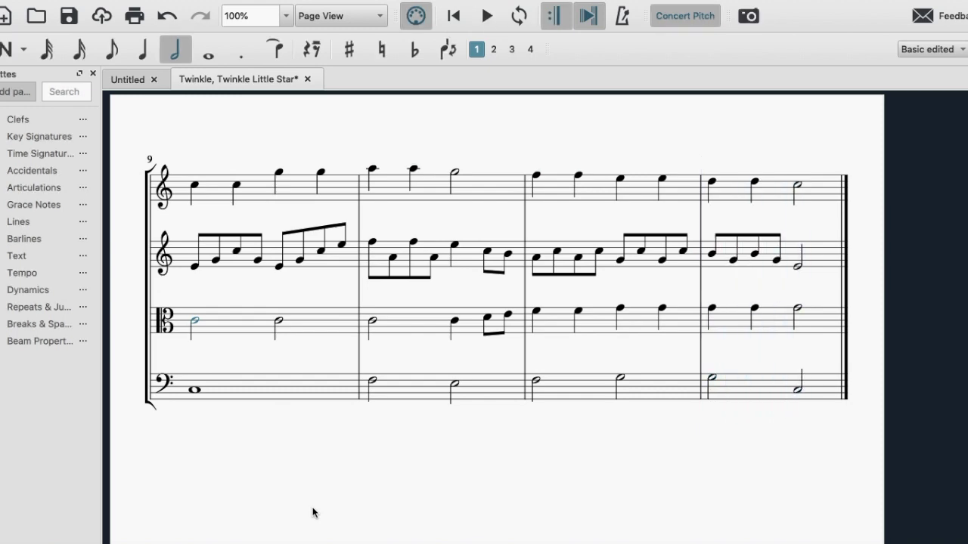
# Slur the first two eighth notes of each four-note group in Violin II measure 1
pyautogui.hscroll(-10, 320, 446)
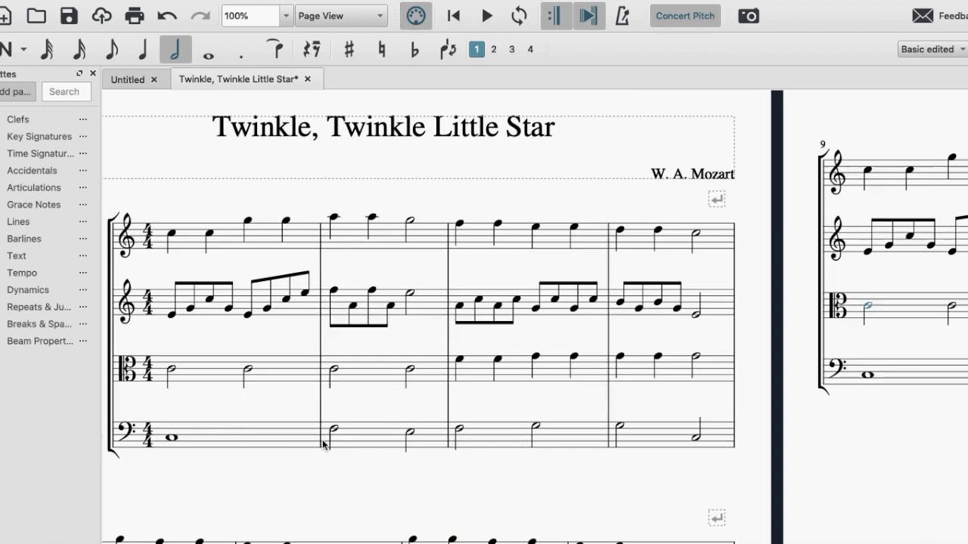
pyautogui.scroll(-3, 321, 444)
pyautogui.hscroll(-1, 321, 445)
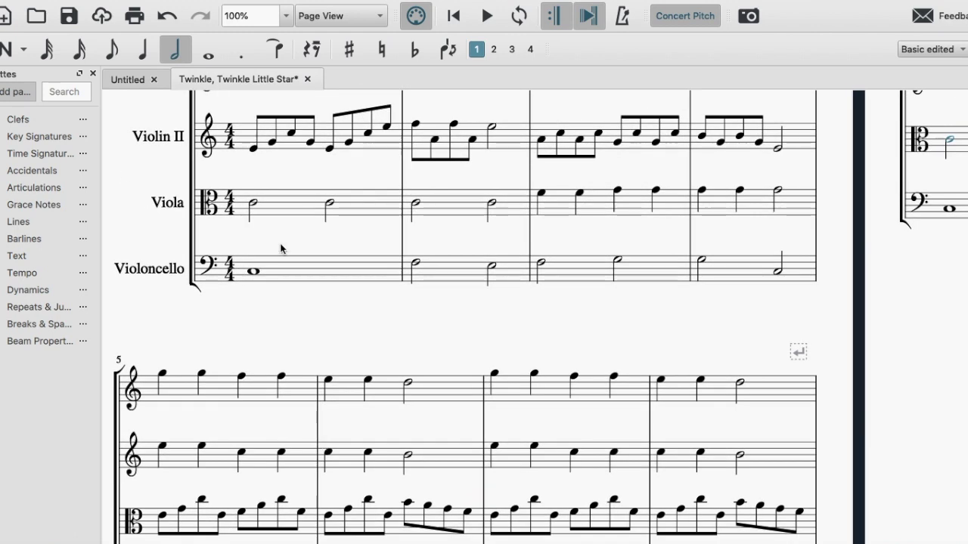
pyautogui.click(253, 148)
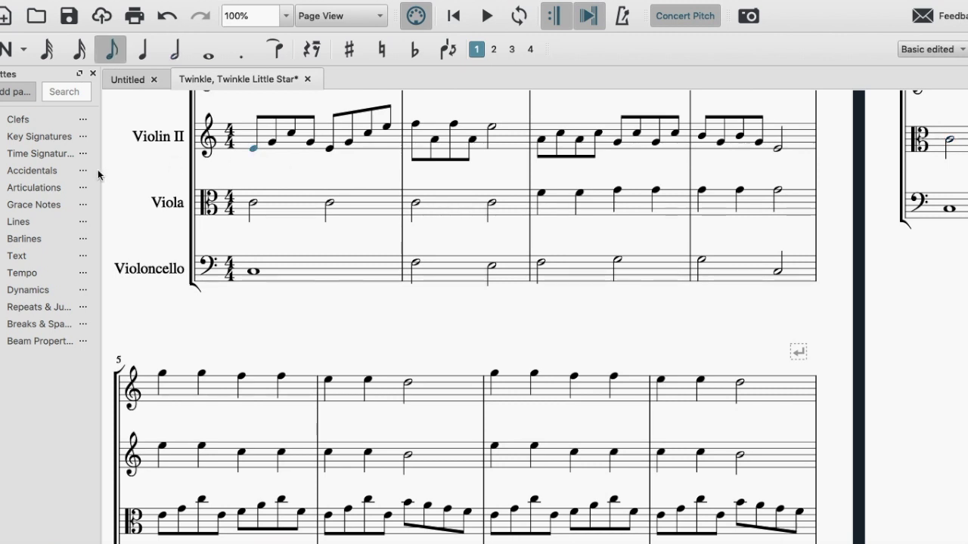
pyautogui.click(18, 222)
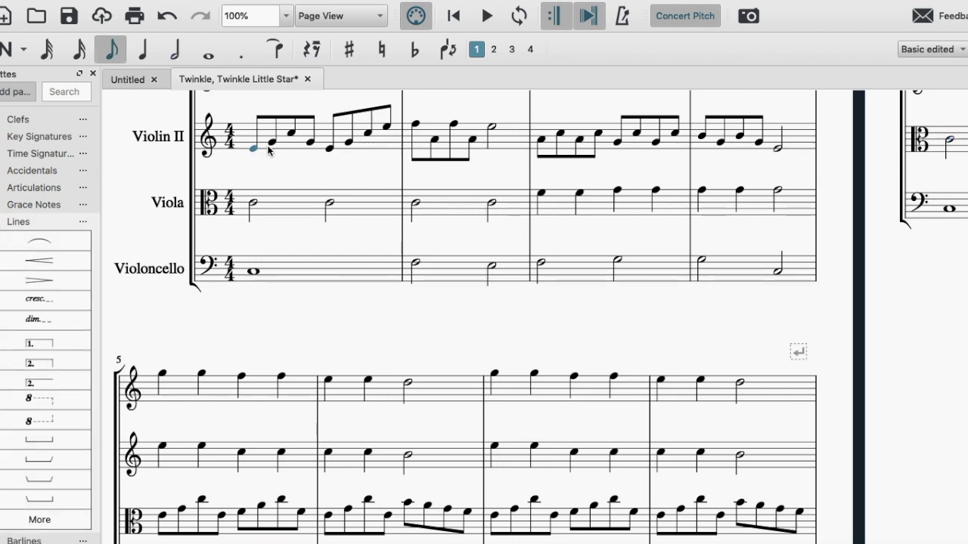
pyautogui.click(41, 245)
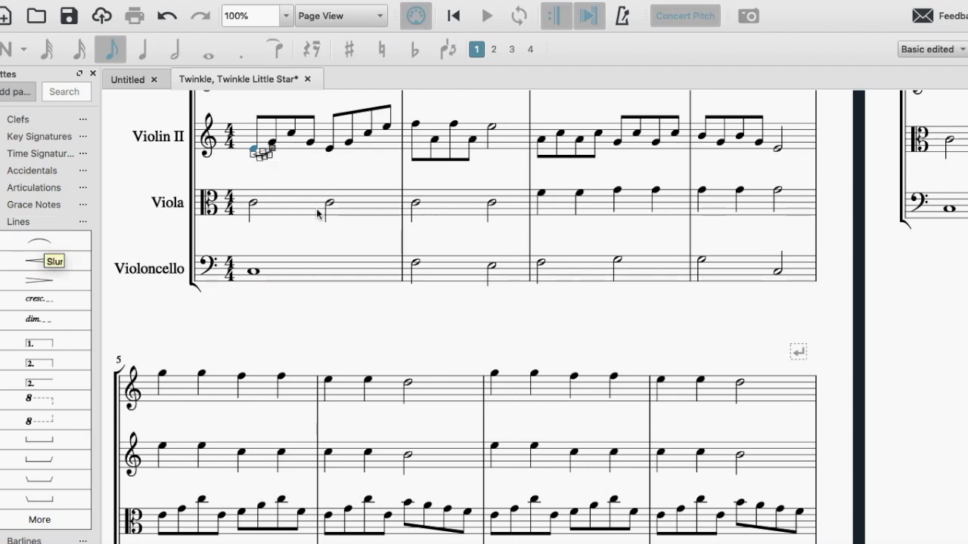
pyautogui.click(330, 152)
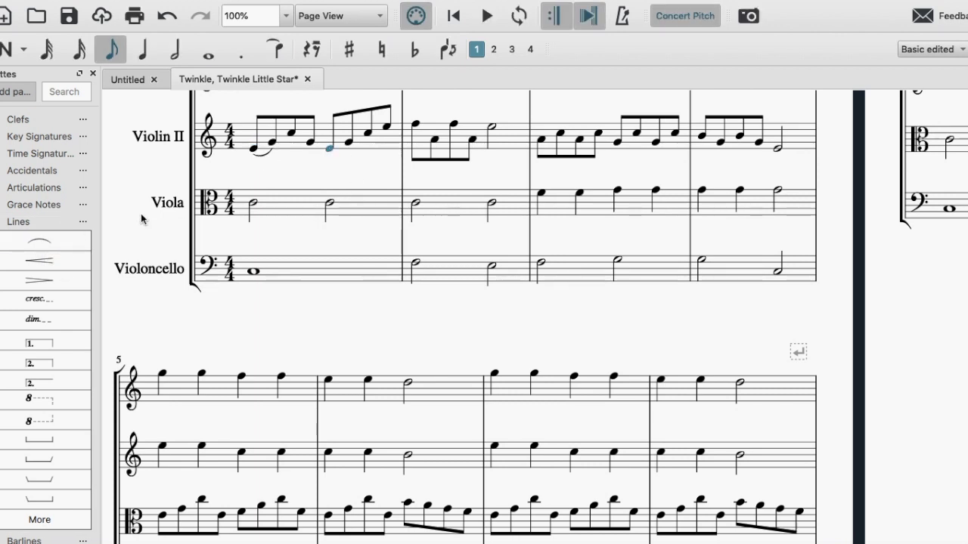
pyautogui.click(63, 243)
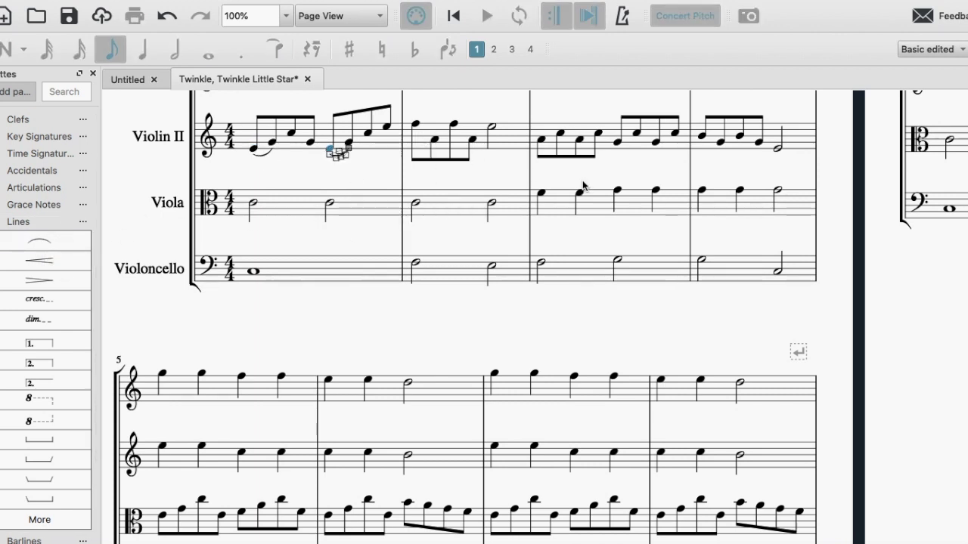
# Slur the first two eighth notes of each four-note group in Violin II measure 9
pyautogui.scroll(-4, 609, 219)
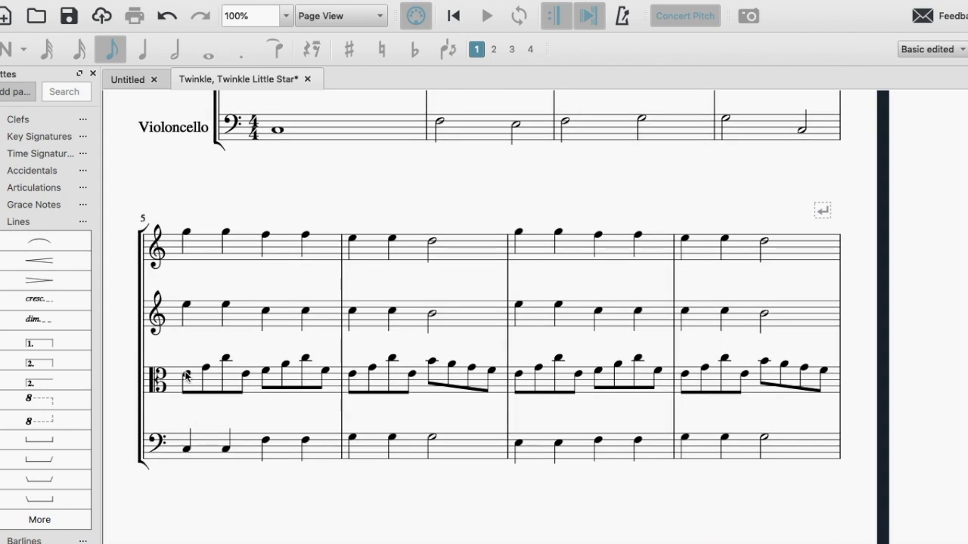
pyautogui.scroll(5, 372, 335)
pyautogui.hscroll(5, 371, 335)
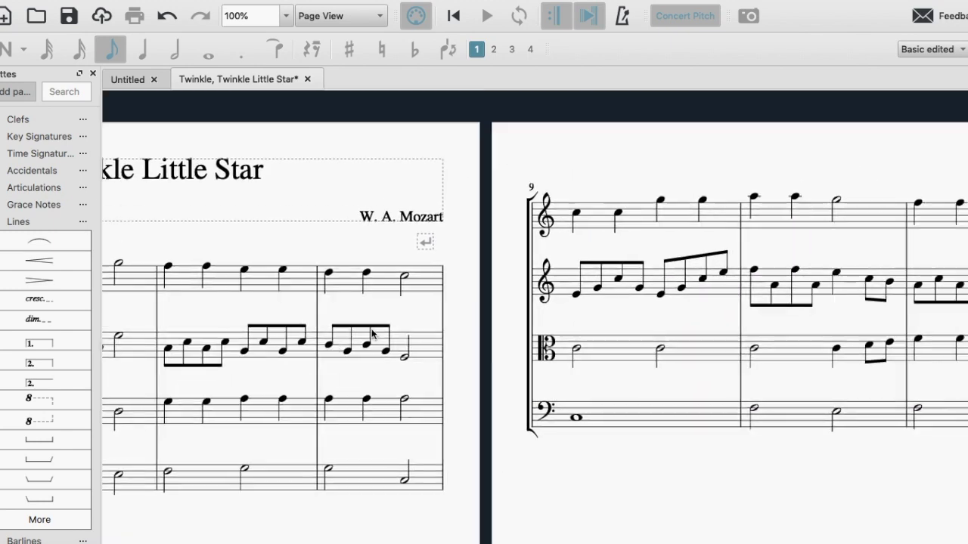
pyautogui.click(579, 296)
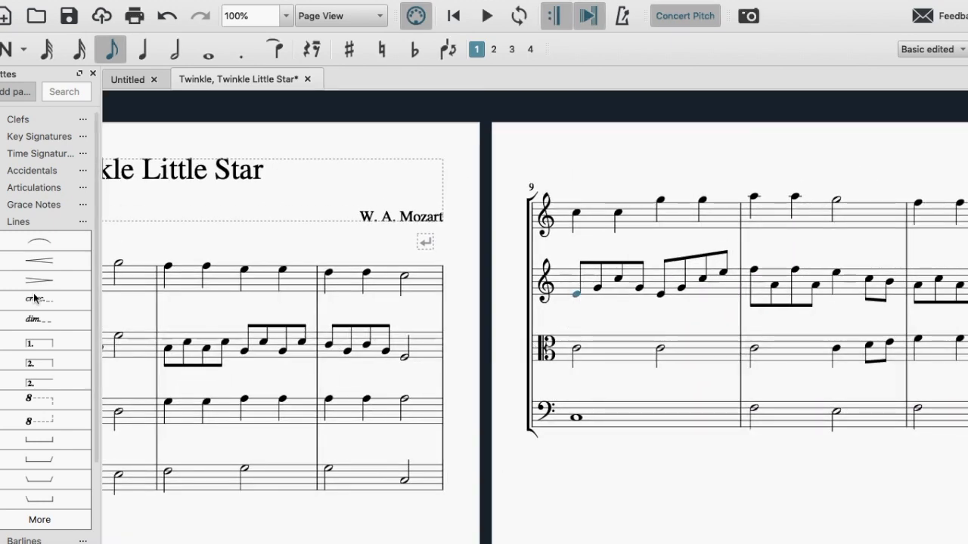
pyautogui.click(37, 236)
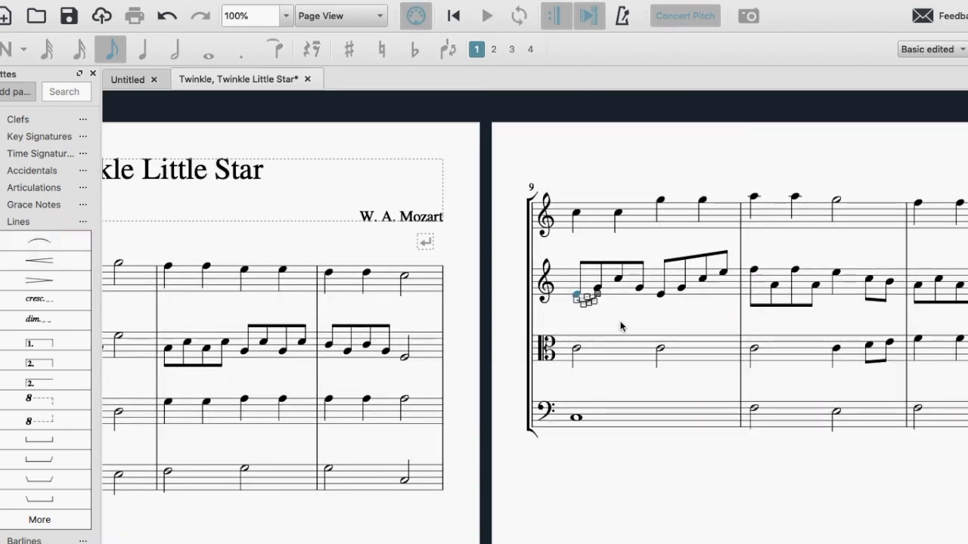
pyautogui.click(662, 296)
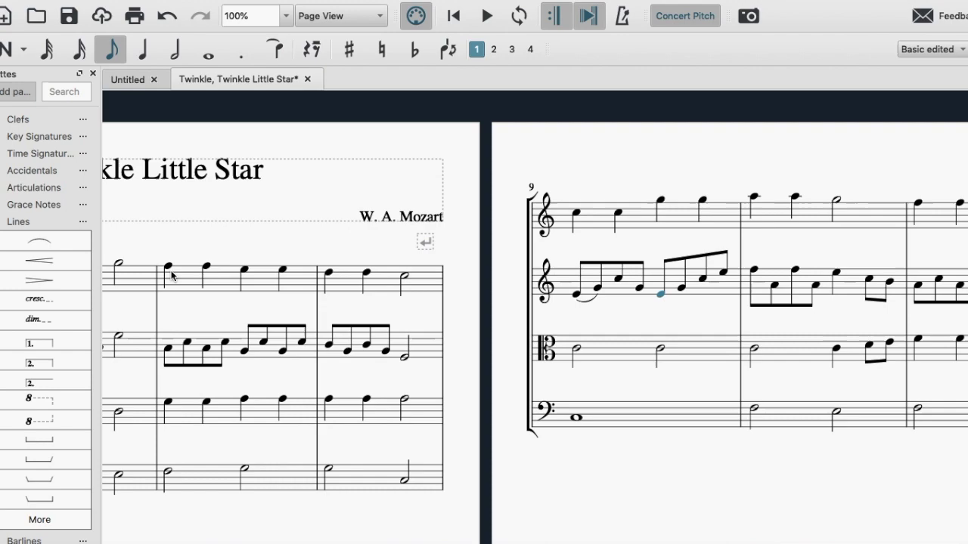
pyautogui.click(41, 242)
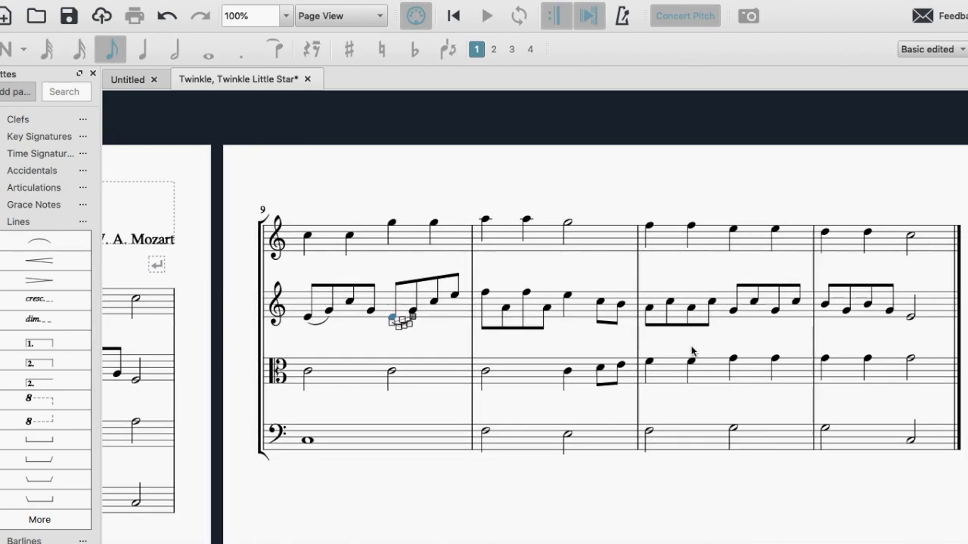
# Slur the first two eighth notes of each four-note group in Viola measures 5 and 6
pyautogui.hscroll(-10, 691, 351)
pyautogui.scroll(-5, 692, 352)
pyautogui.scroll(-4, 692, 351)
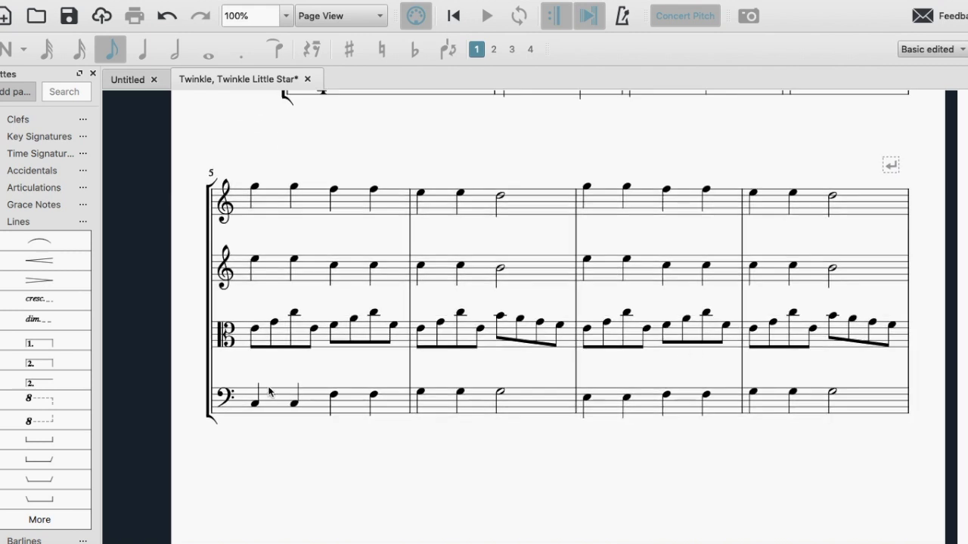
pyautogui.click(255, 332)
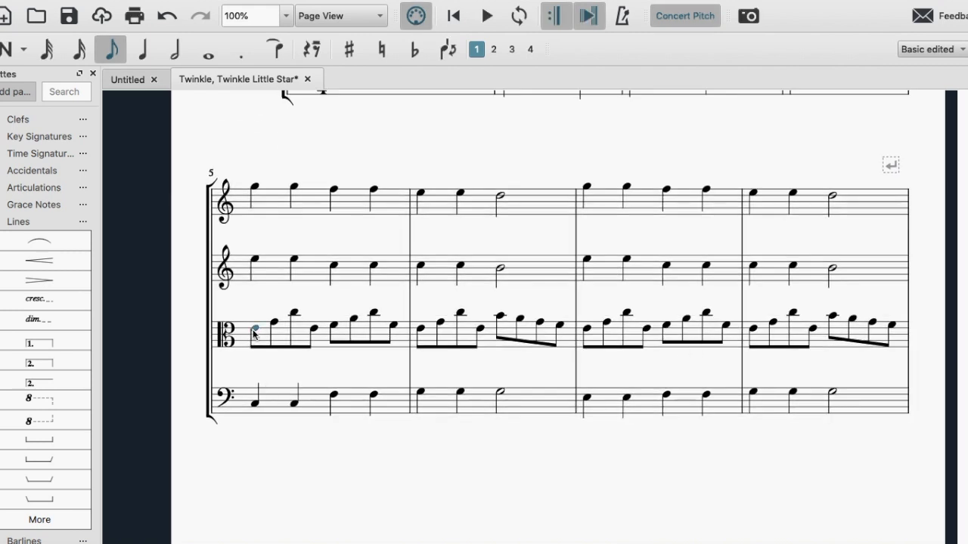
pyautogui.click(41, 244)
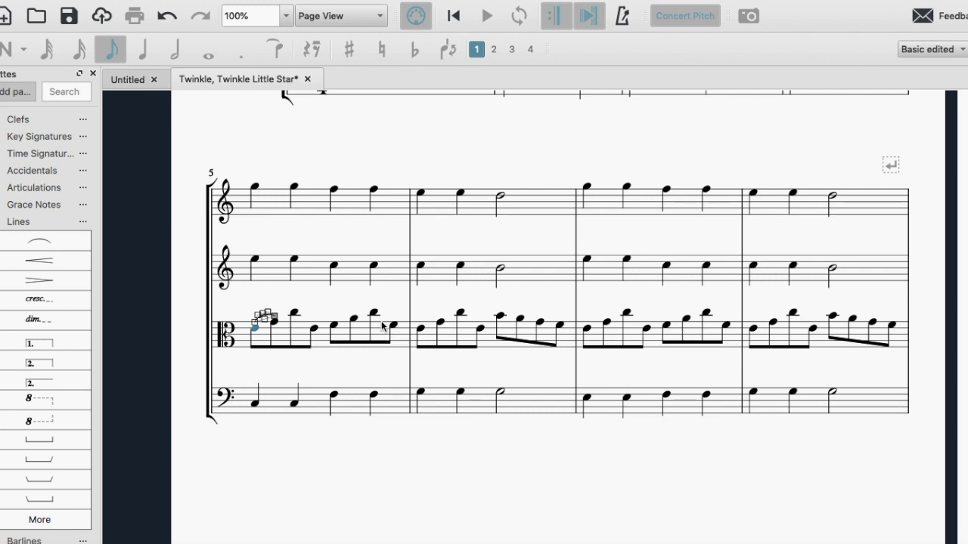
pyautogui.click(334, 326)
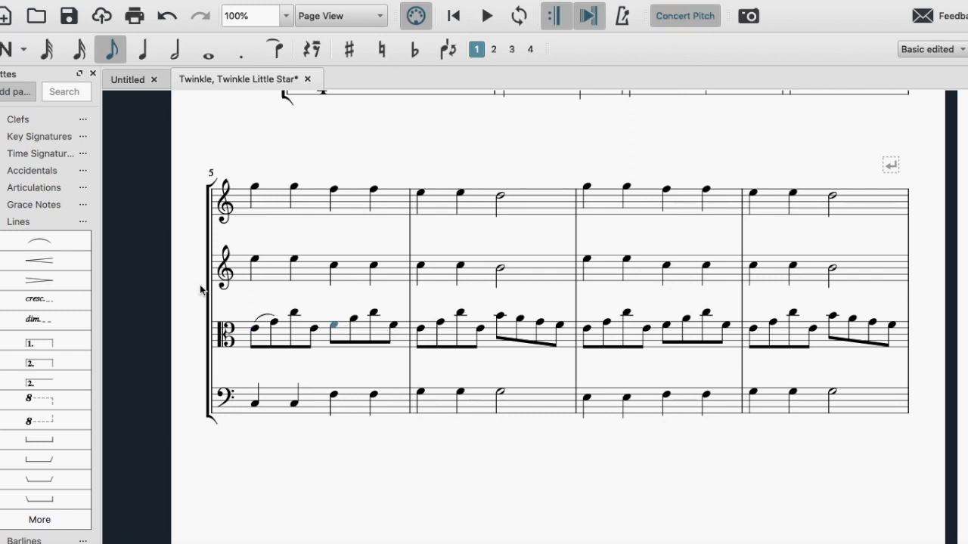
pyautogui.click(48, 246)
pyautogui.click(418, 330)
pyautogui.click(31, 247)
pyautogui.click(501, 316)
pyautogui.click(38, 242)
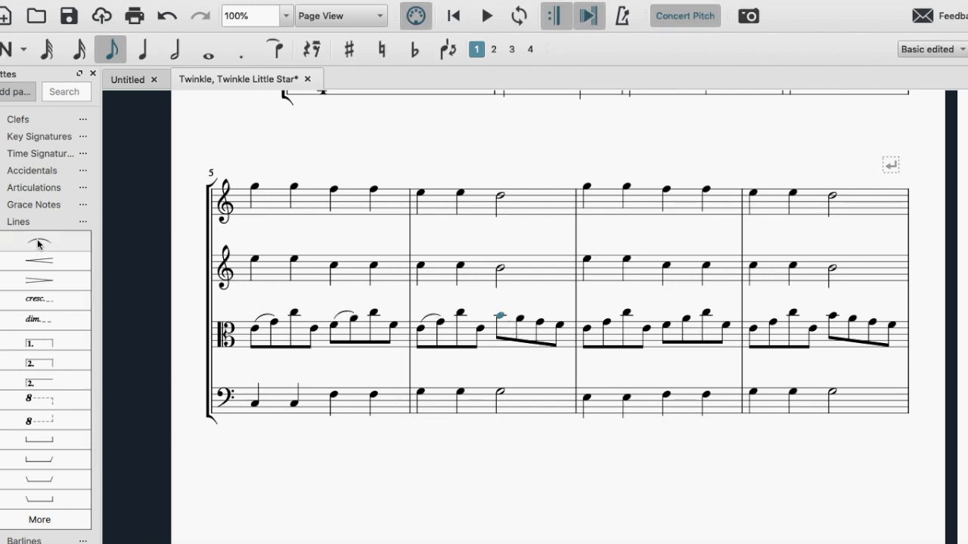
# Slur the first two eighth notes of each four-note group in Viola measures 7 and 8
pyautogui.click(586, 331)
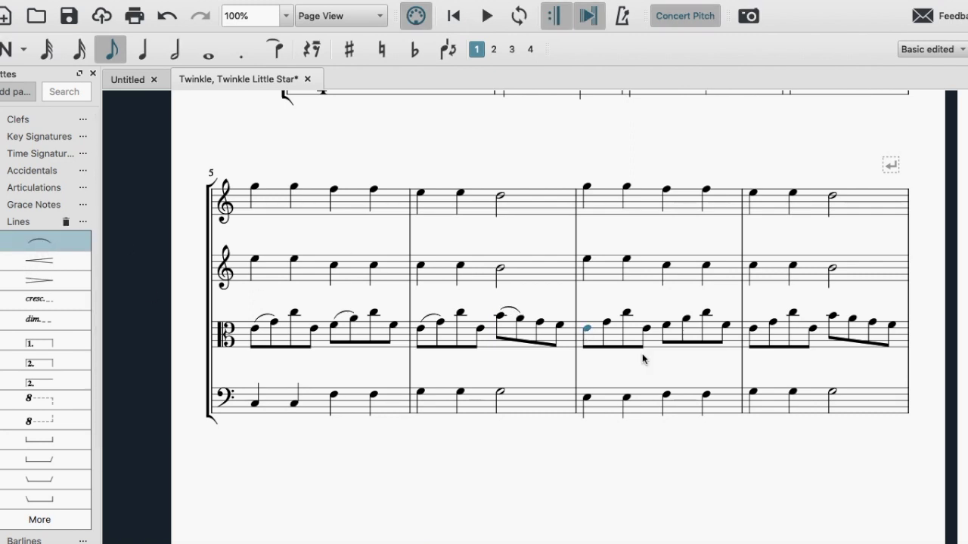
pyautogui.click(36, 242)
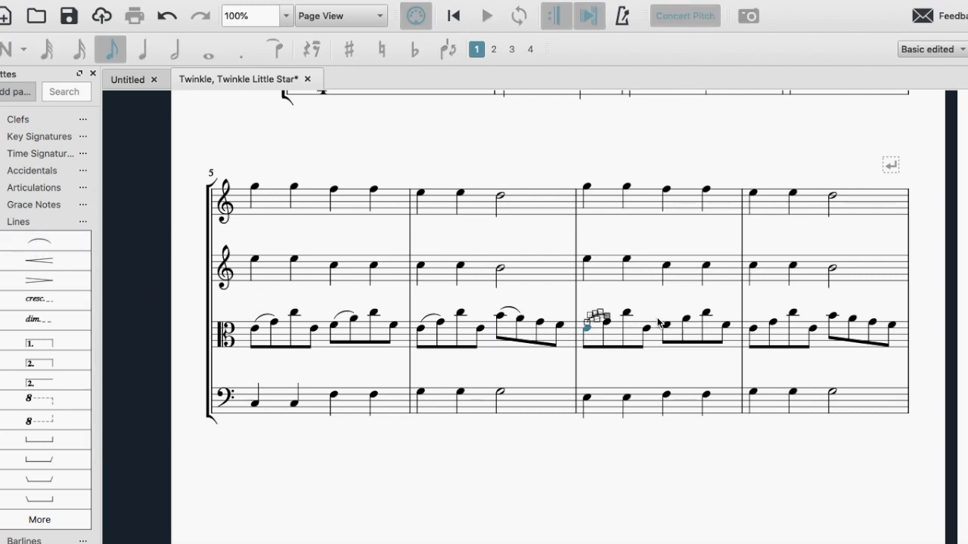
pyautogui.click(667, 328)
pyautogui.click(39, 248)
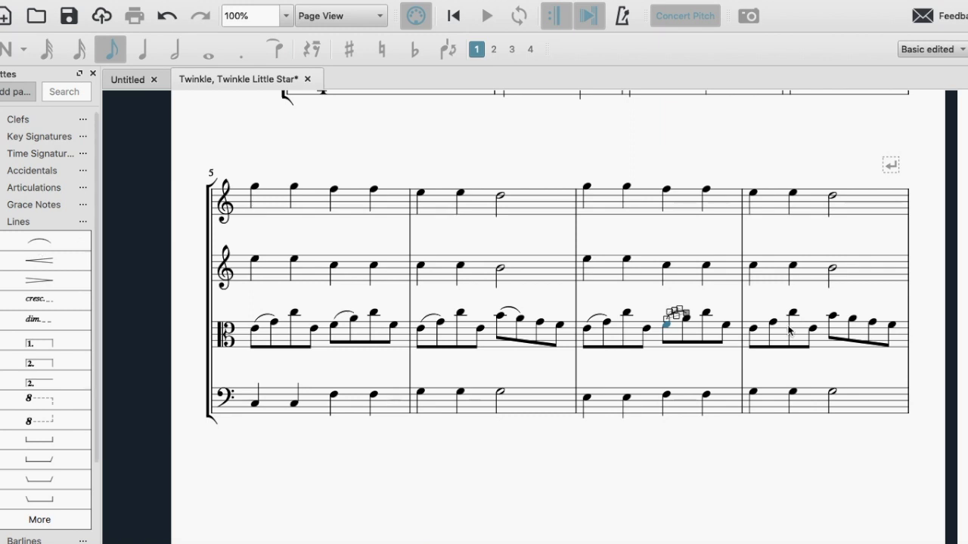
pyautogui.click(753, 328)
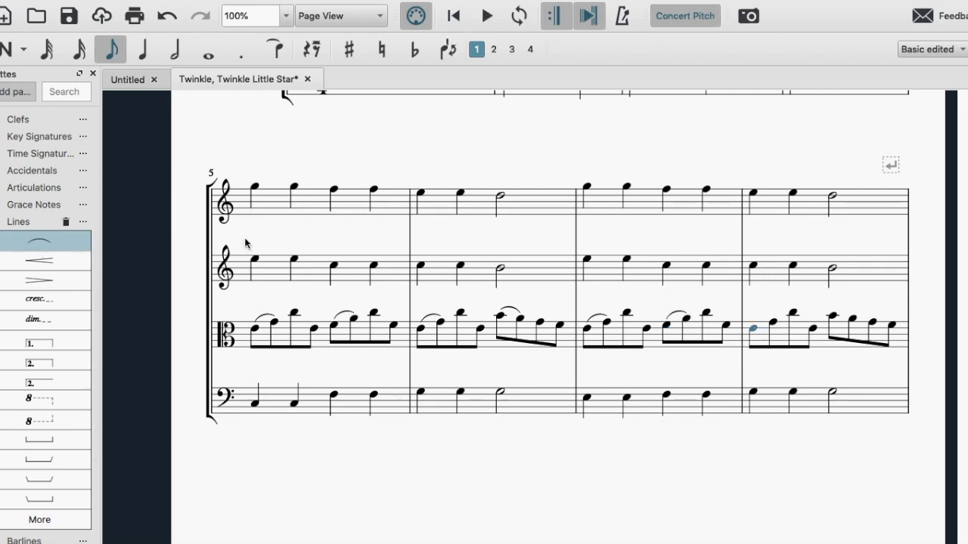
pyautogui.click(40, 232)
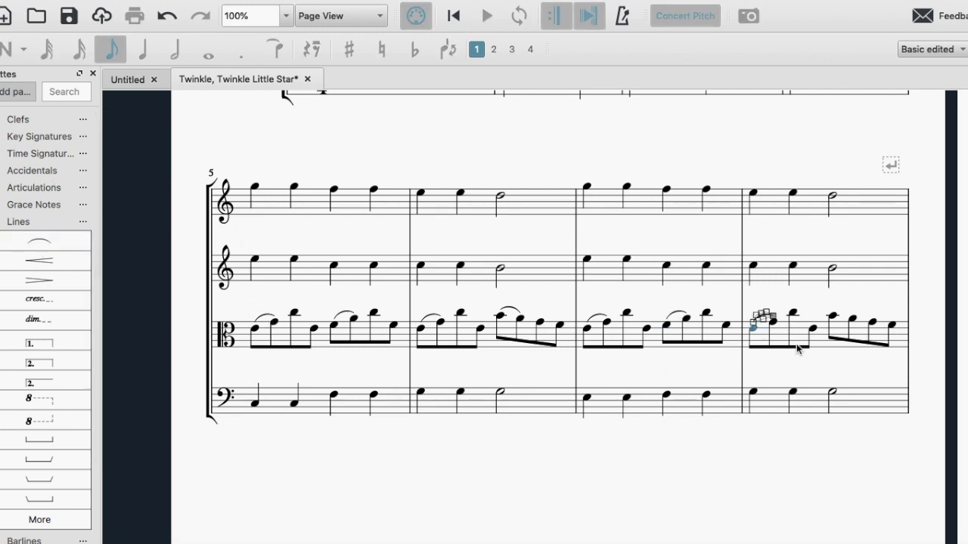
pyautogui.click(832, 316)
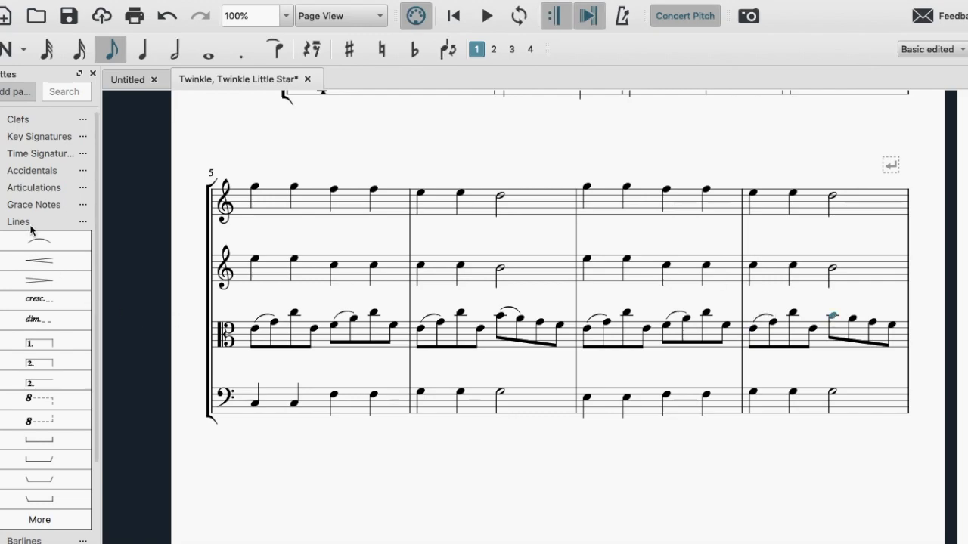
pyautogui.click(40, 243)
pyautogui.press('Escape')
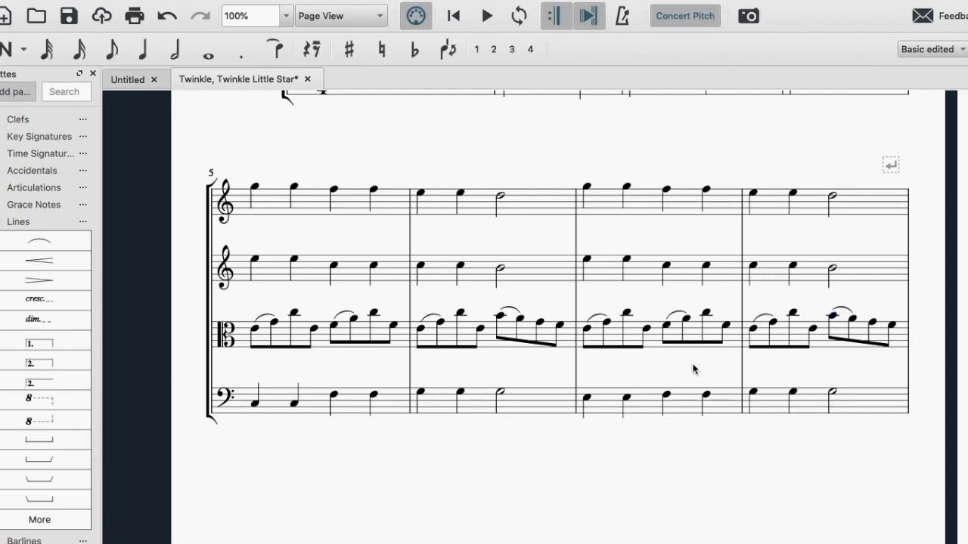
# Slur the pair of eighth notes at the end of measure 10 in both the Viola and Violin II
pyautogui.hscroll(5, 693, 370)
pyautogui.scroll(-3, 693, 369)
pyautogui.scroll(5, 693, 370)
pyautogui.scroll(5, 694, 369)
pyautogui.hscroll(8, 694, 370)
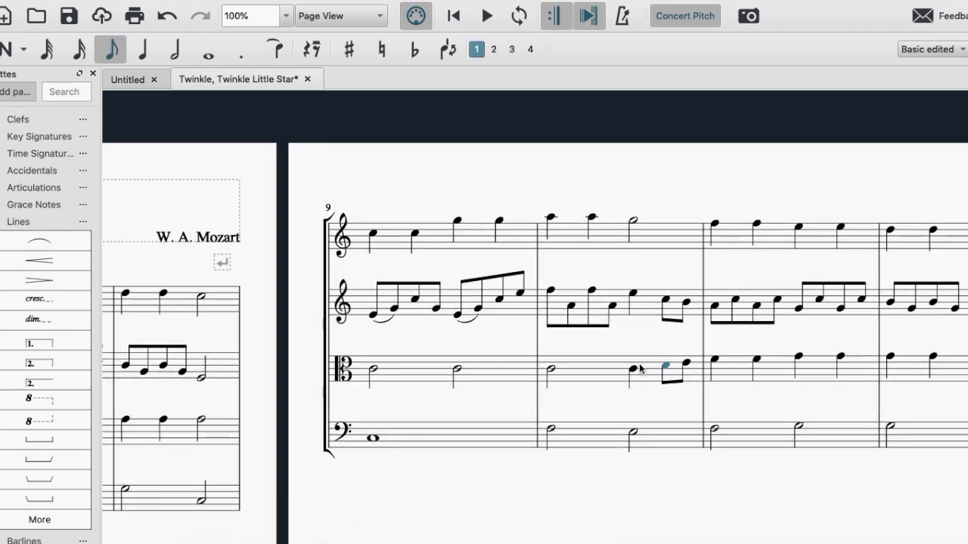
pyautogui.click(36, 248)
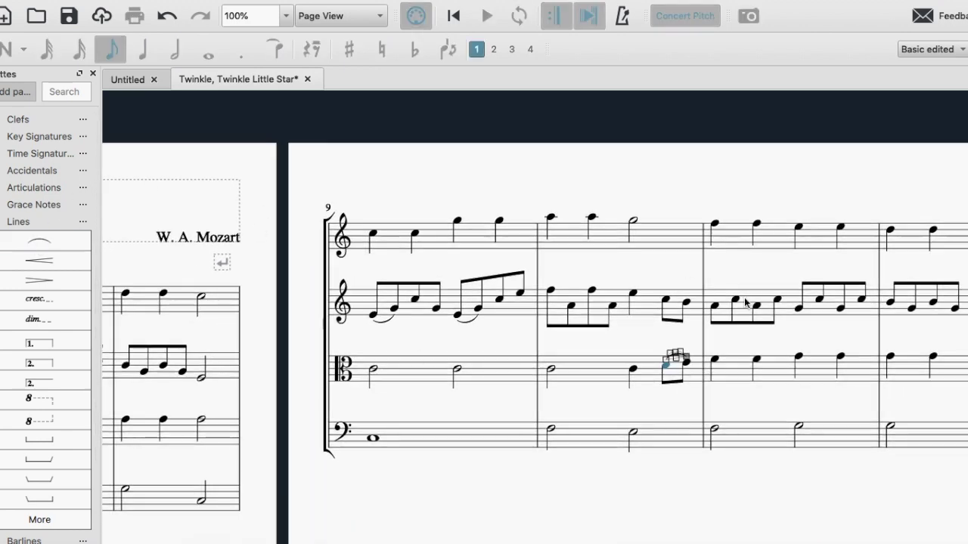
pyautogui.click(665, 301)
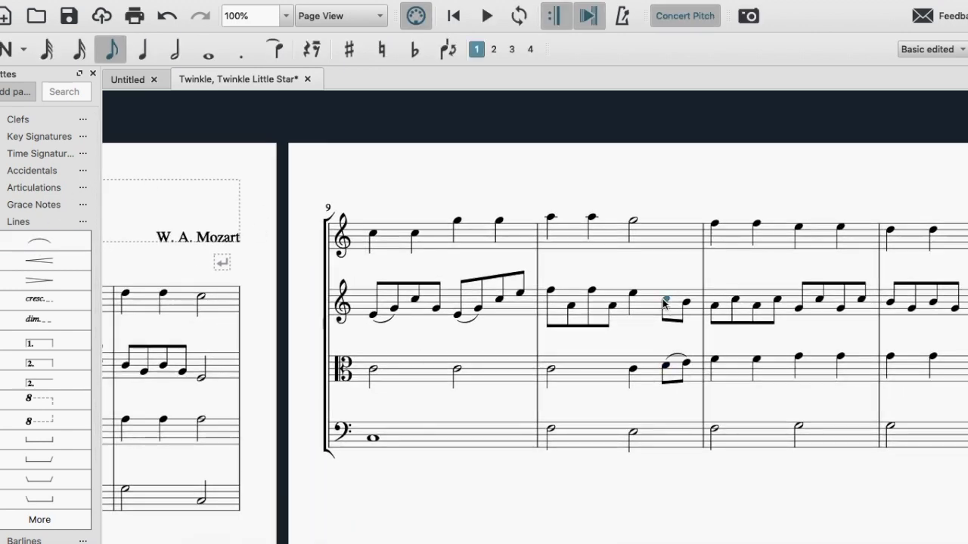
pyautogui.click(47, 243)
pyautogui.press('Escape')
# Play the score from the first note of Violin I measure 1 to audition the slurred parts
pyautogui.hscroll(5, 681, 487)
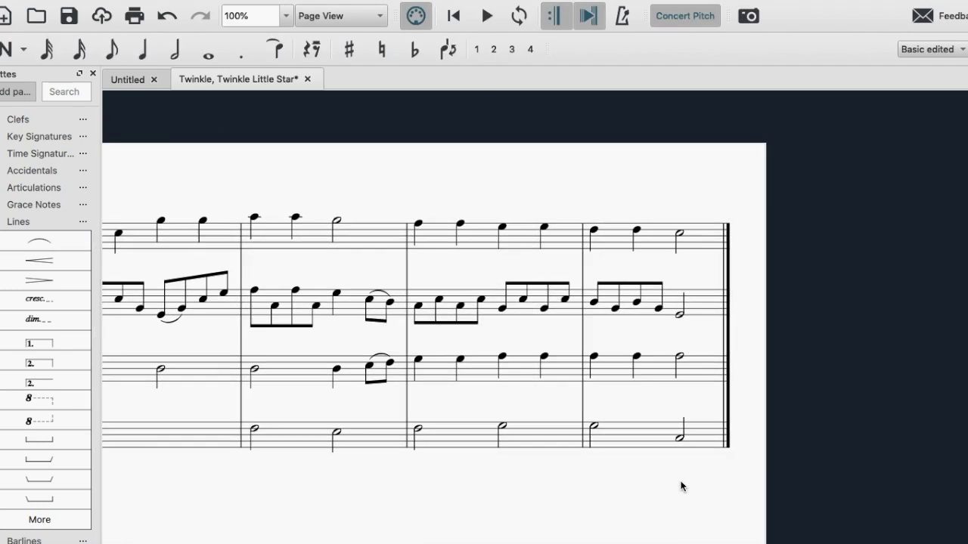
pyautogui.hscroll(-10, 681, 486)
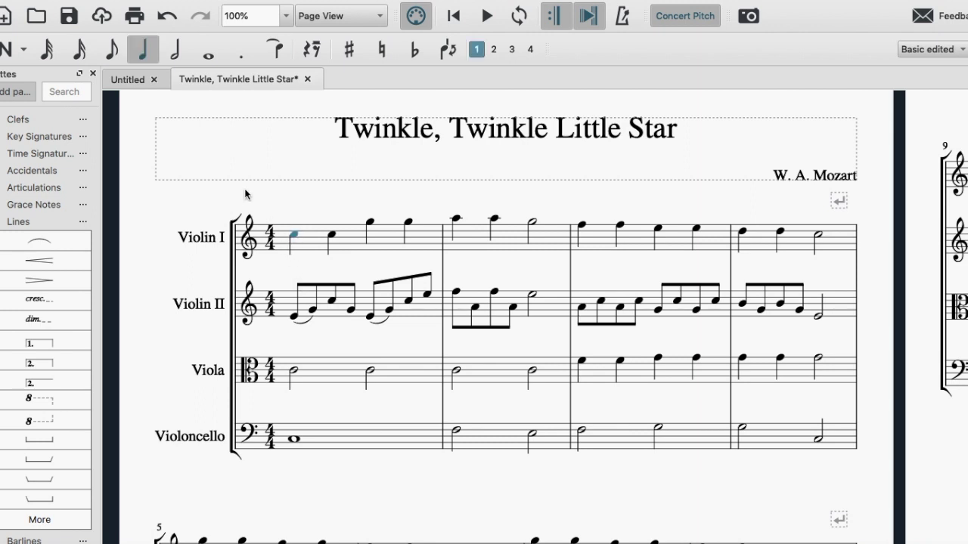
pyautogui.press('space')
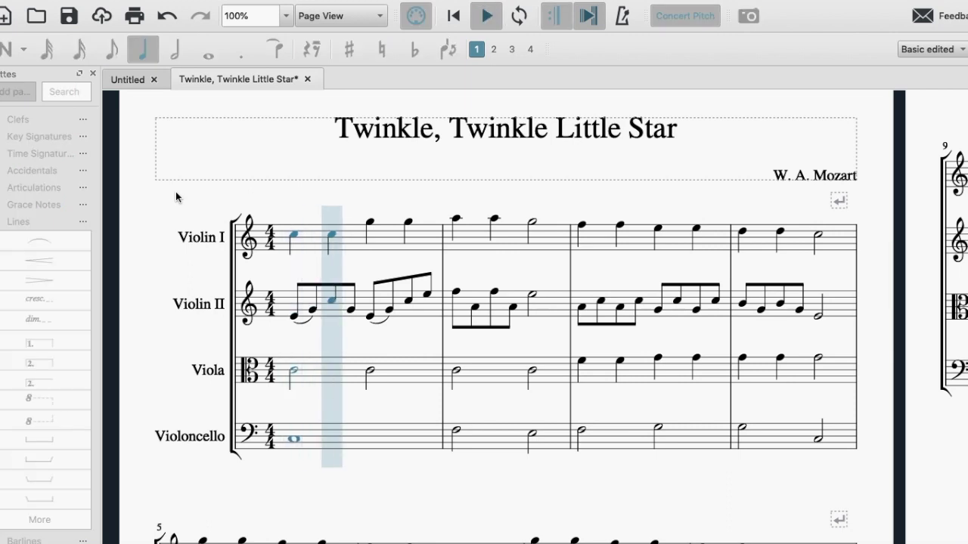